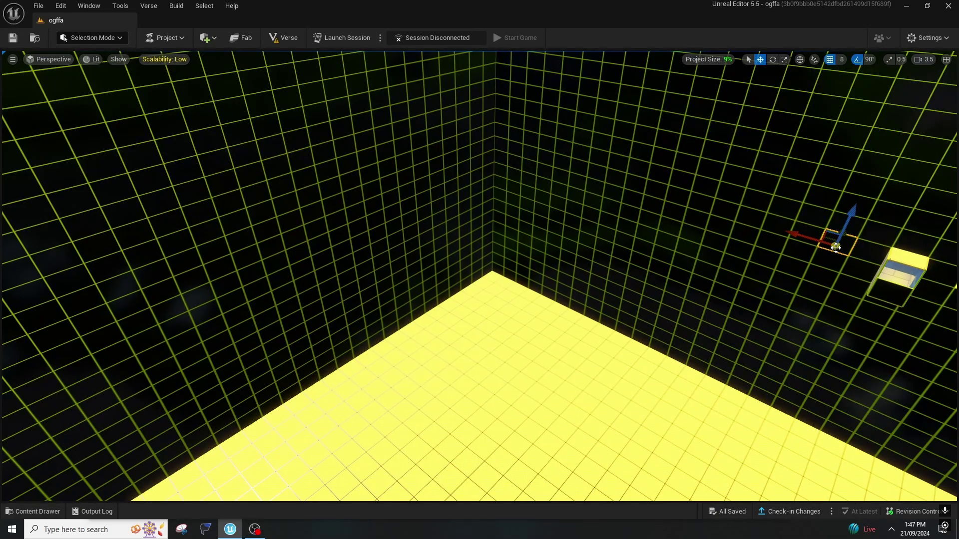
pyautogui.moveTo(547, 282); pyautogui.dragTo(543, 281, button='right')
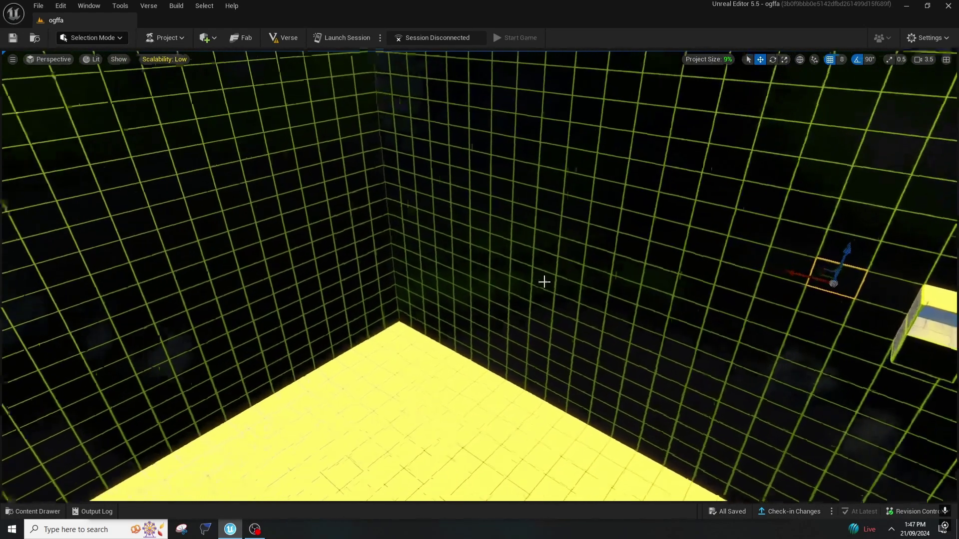
pyautogui.moveTo(163, 250); pyautogui.dragTo(269, 271, button='right')
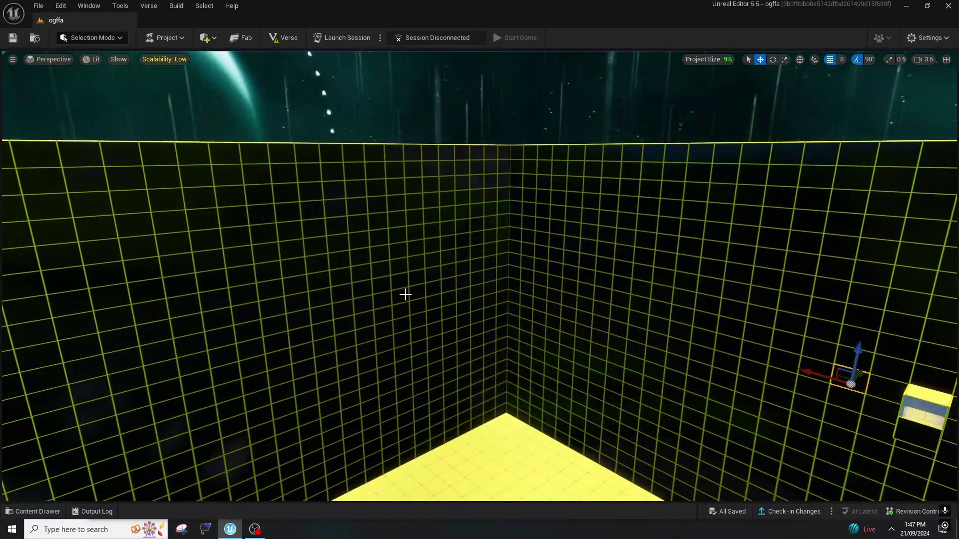
pyautogui.moveTo(404, 293); pyautogui.dragTo(411, 299, button='right')
pyautogui.scroll(-2, 411, 299)
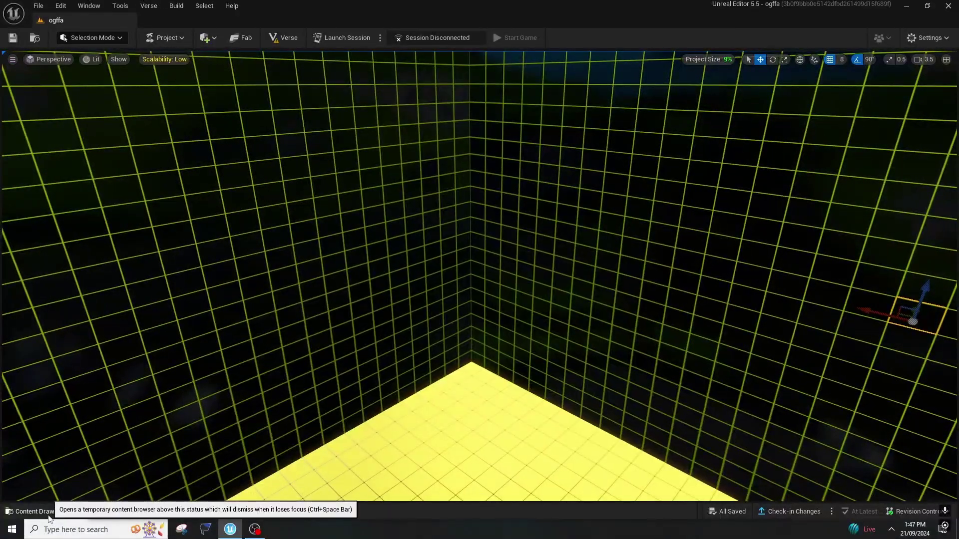
# Step: Search the project content for "ogffa" and filter the results to Level assets
pyautogui.click(32, 511)
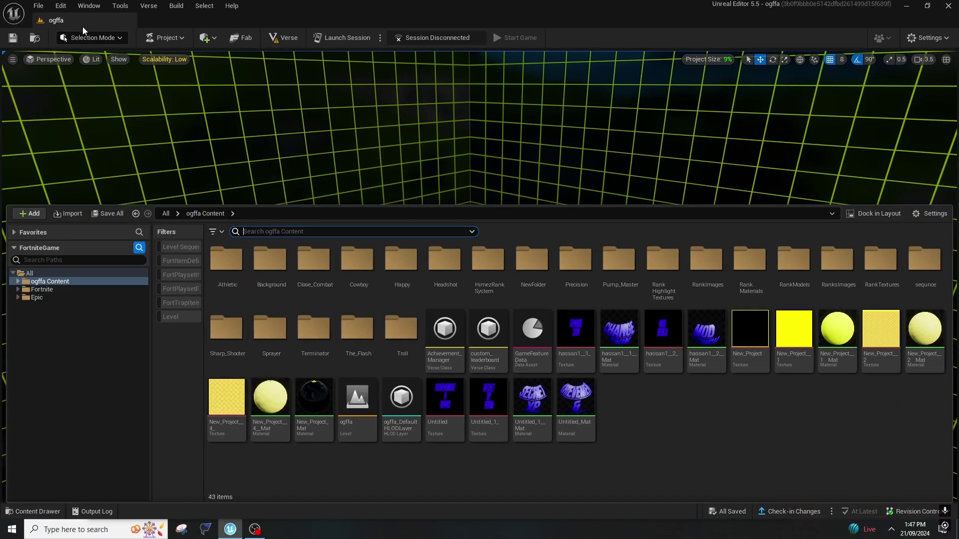
pyautogui.write('ogffa')
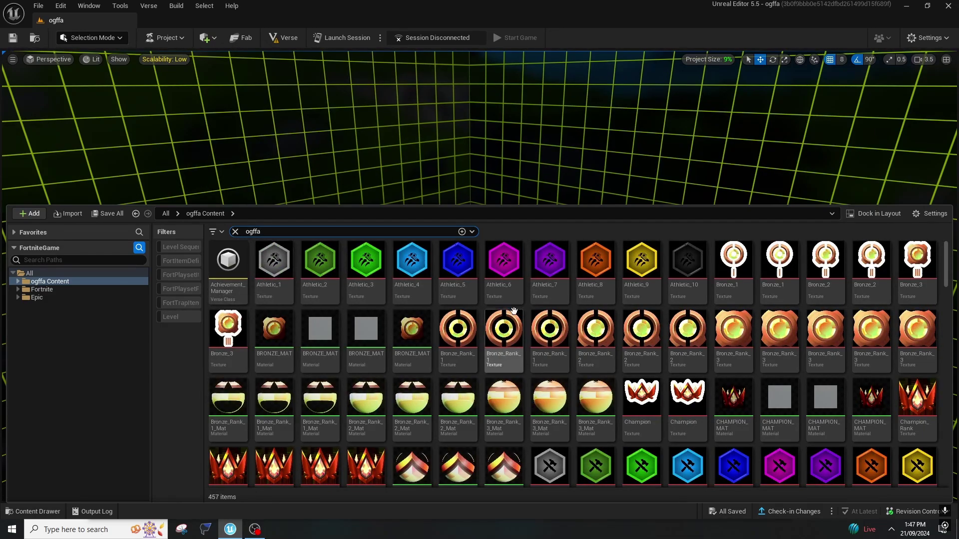
pyautogui.scroll(-5, 599, 333)
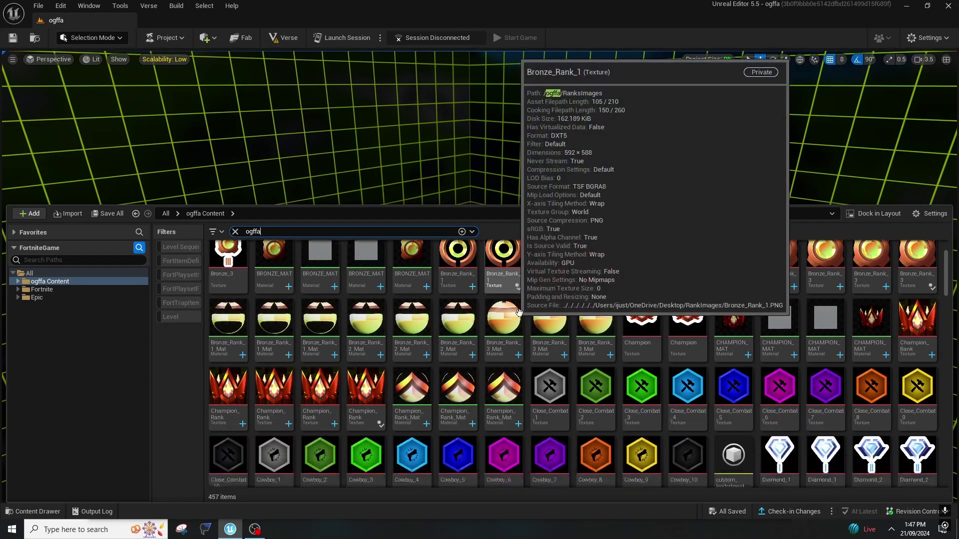
pyautogui.scroll(-15, 599, 333)
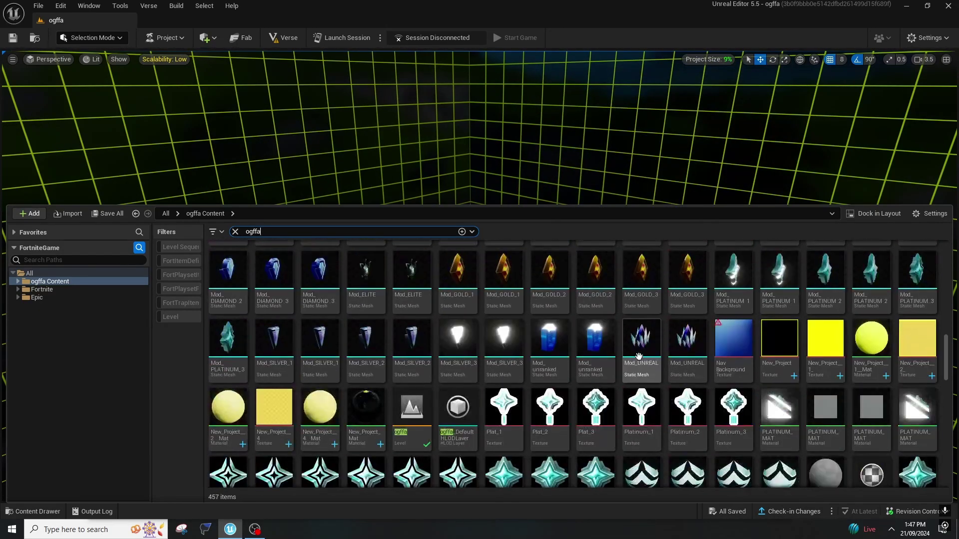
pyautogui.scroll(-15, 619, 381)
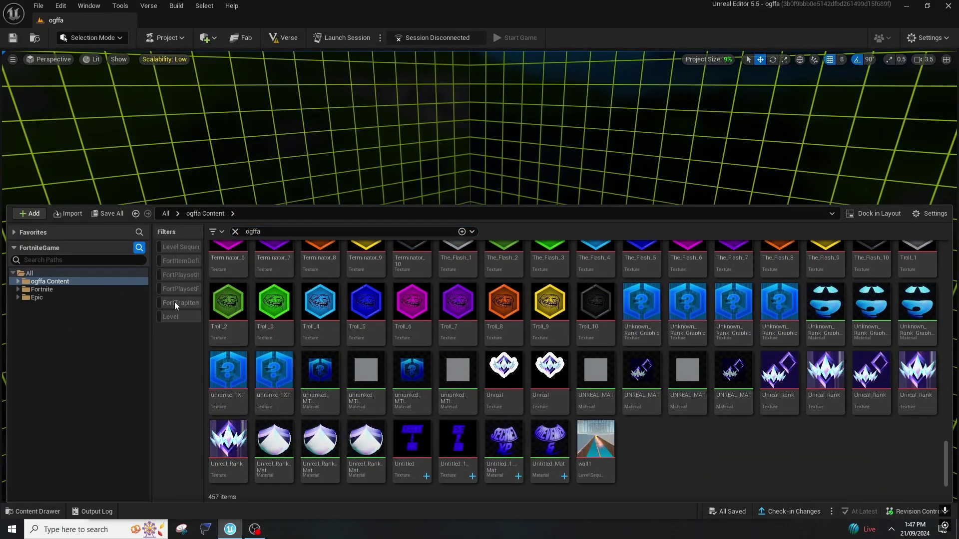
pyautogui.click(176, 316)
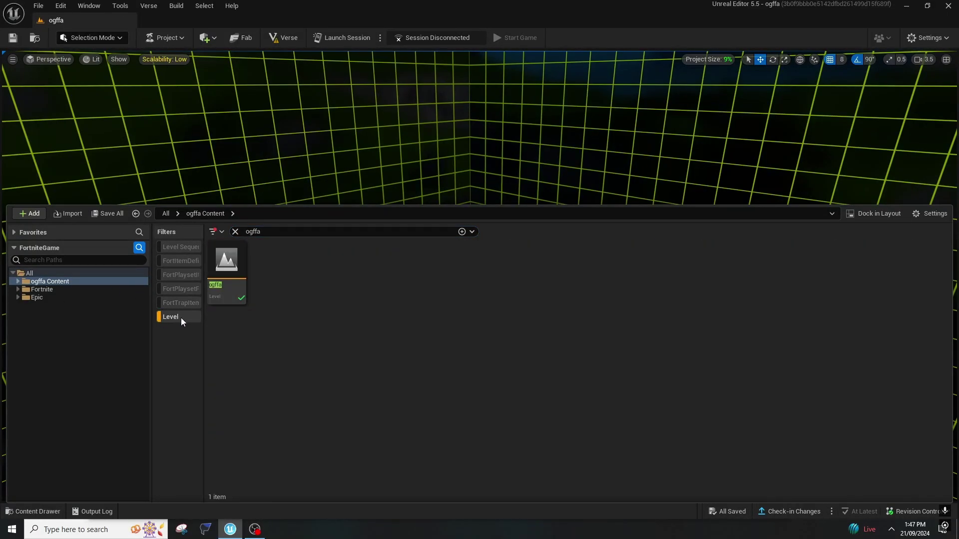
pyautogui.rightClick(172, 357)
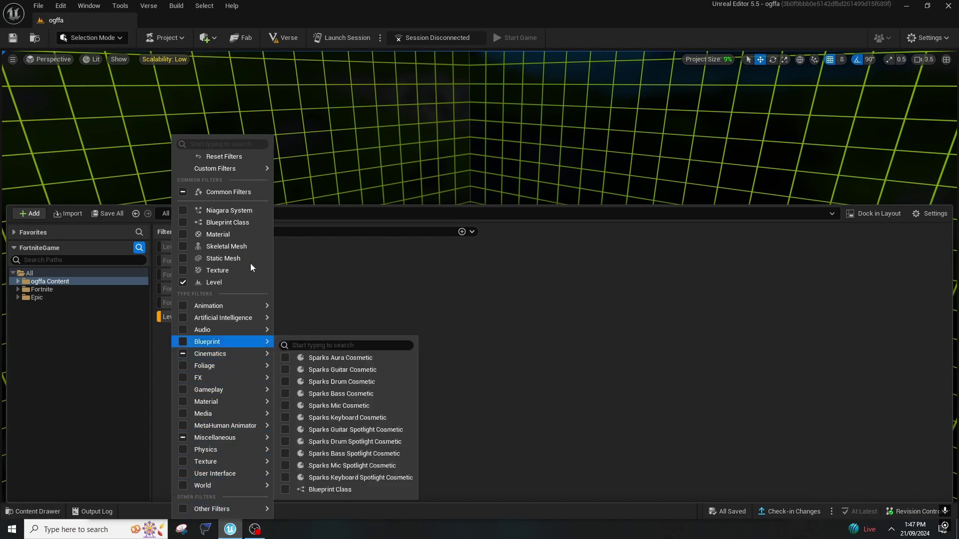
pyautogui.write('level')
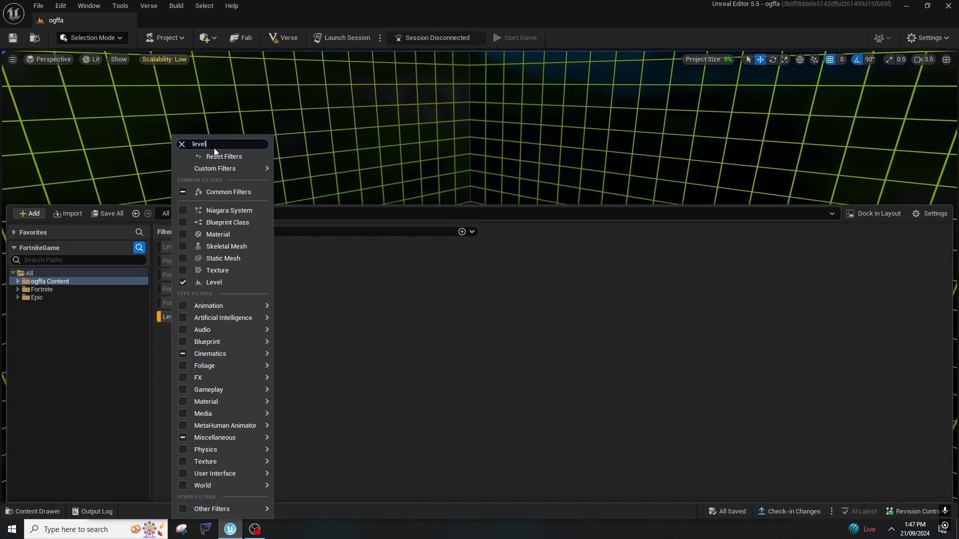
pyautogui.click(313, 310)
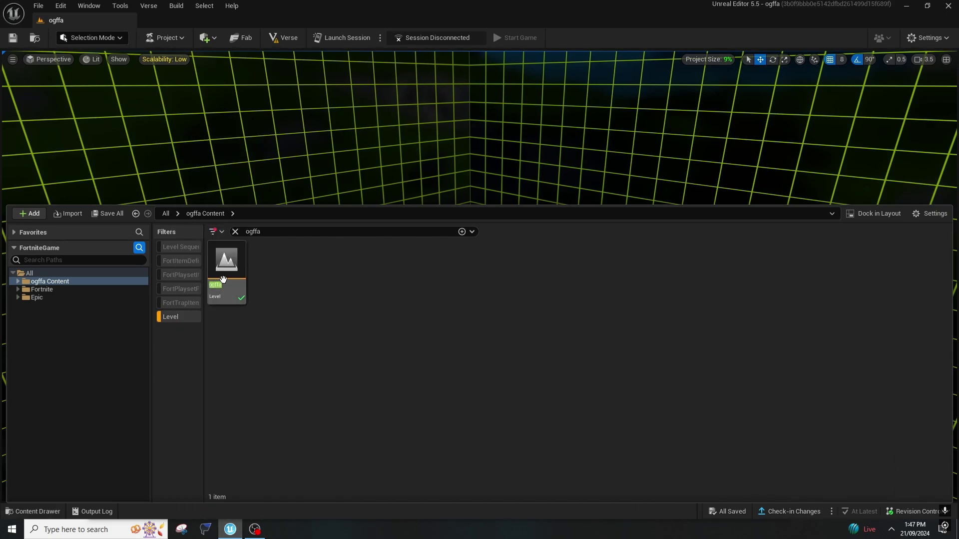
# Step: Start migrating the ogffa level with all of its listed dependent assets
pyautogui.click(230, 289)
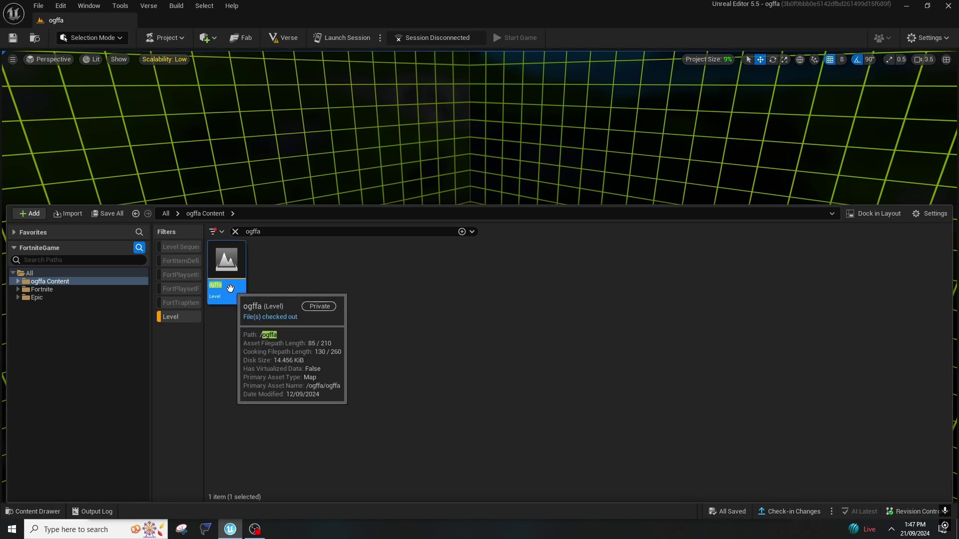
pyautogui.rightClick(230, 289)
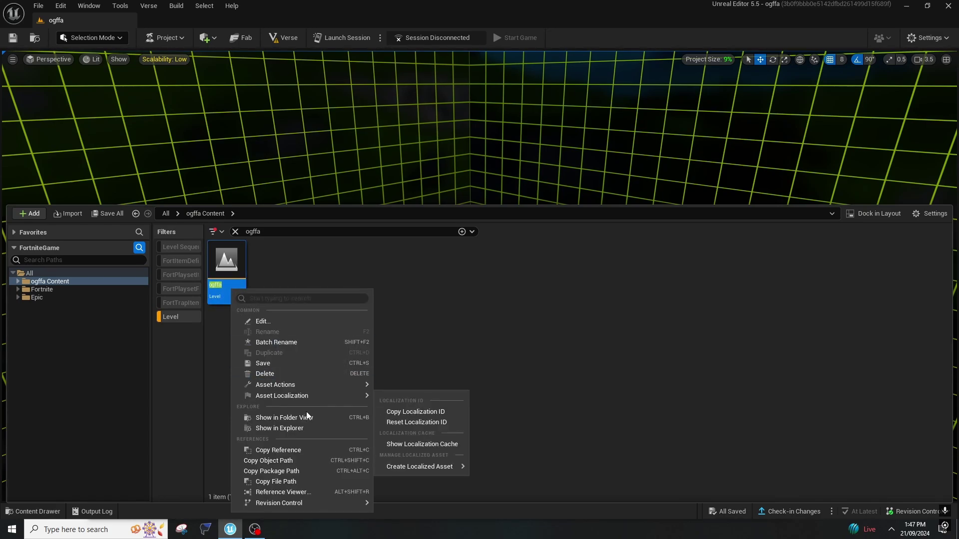
pyautogui.moveTo(307, 388)
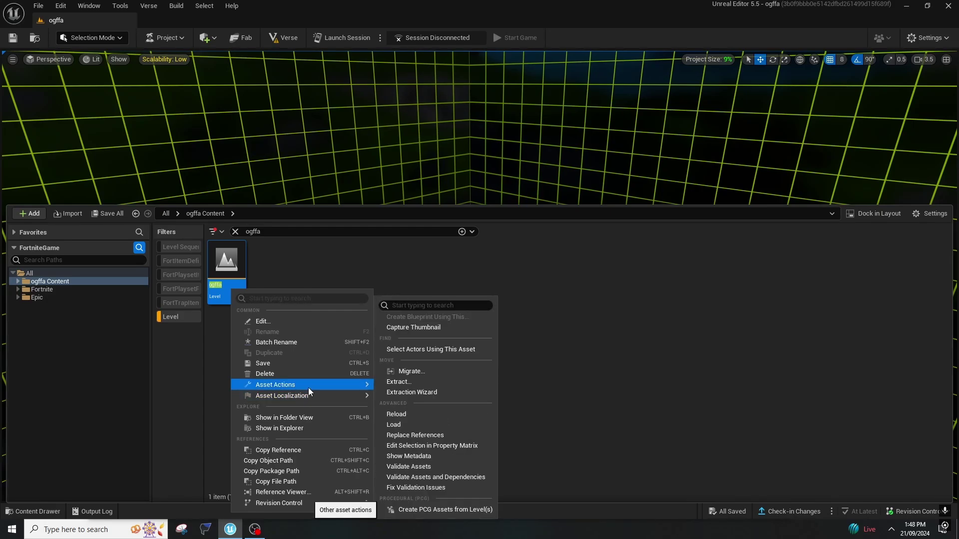
pyautogui.click(429, 370)
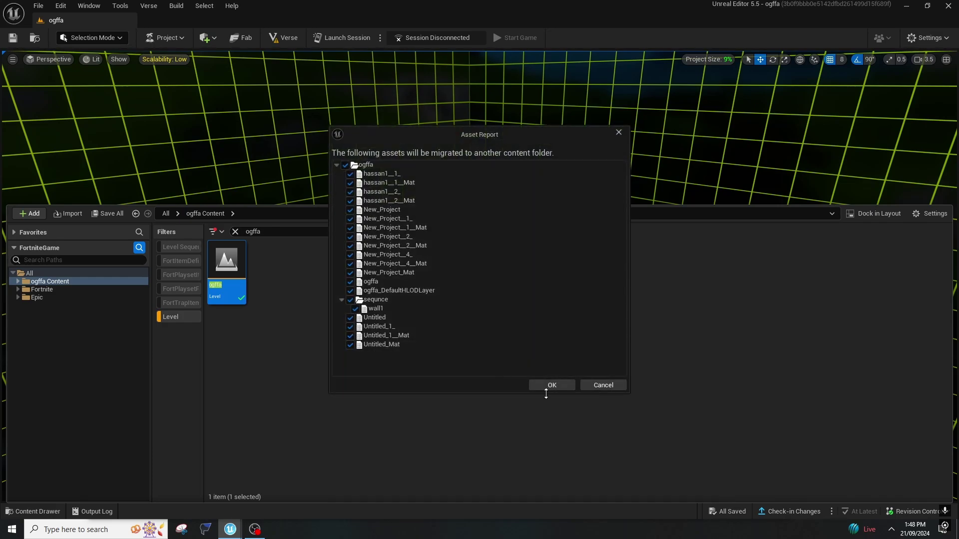
pyautogui.click(551, 385)
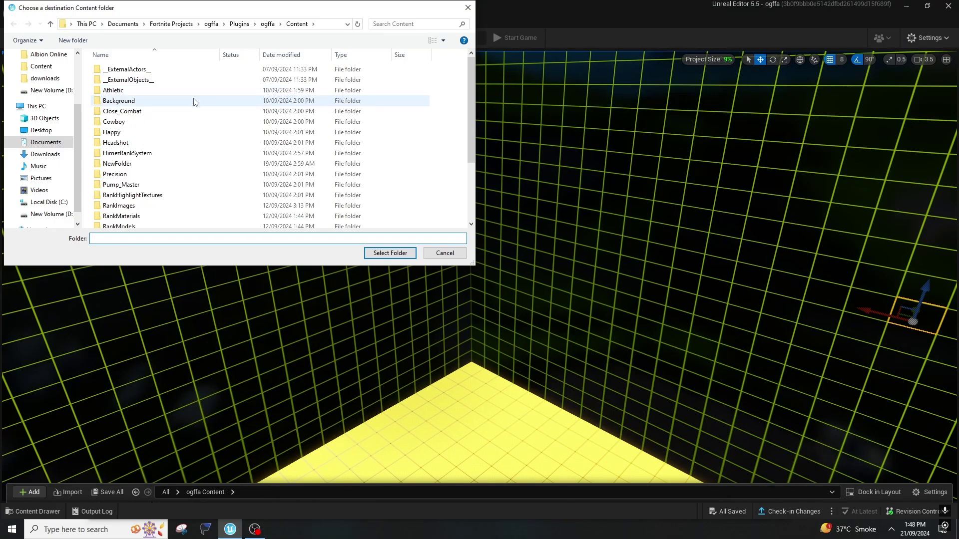
# Step: Check the Documents folder and its MyProjectD subfolder for the migration's destination project
pyautogui.scroll(-3, 194, 102)
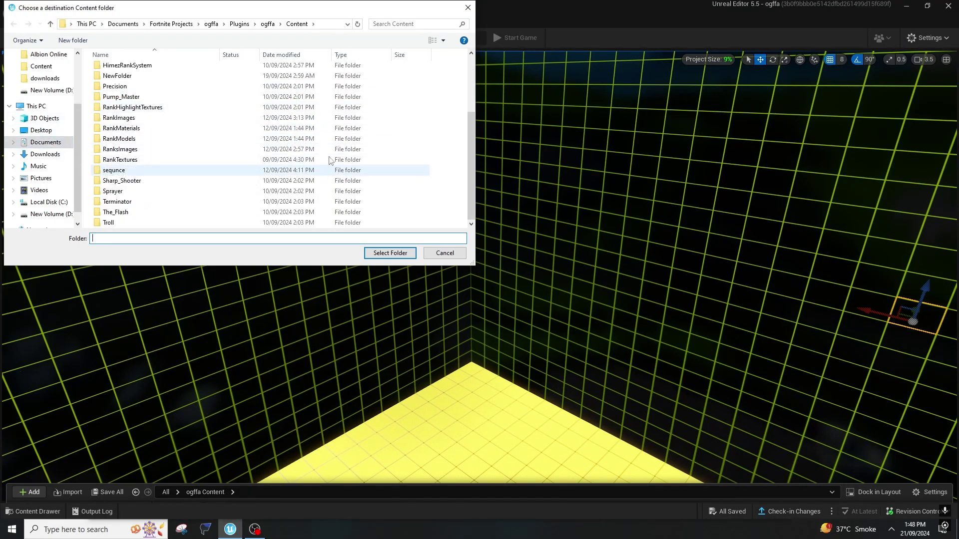
pyautogui.click(44, 144)
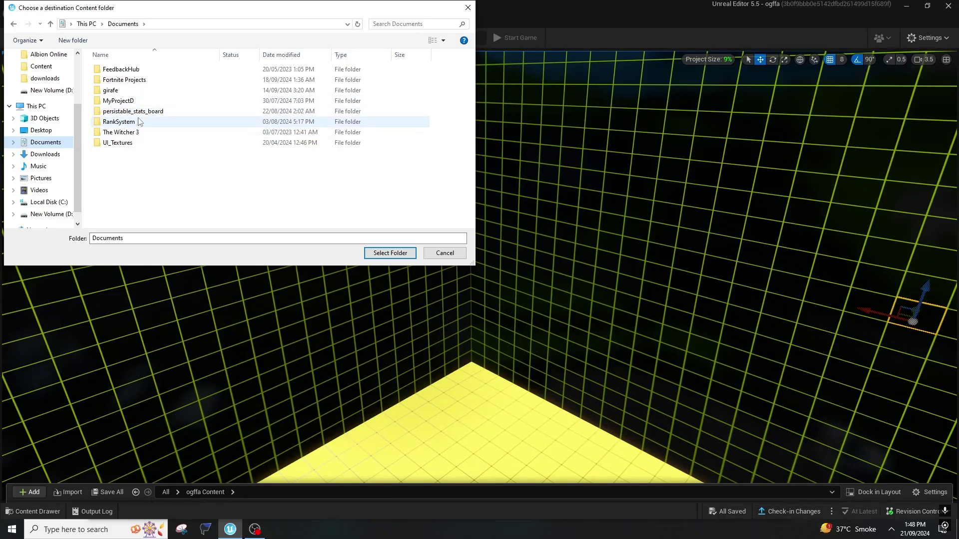
pyautogui.doubleClick(135, 101)
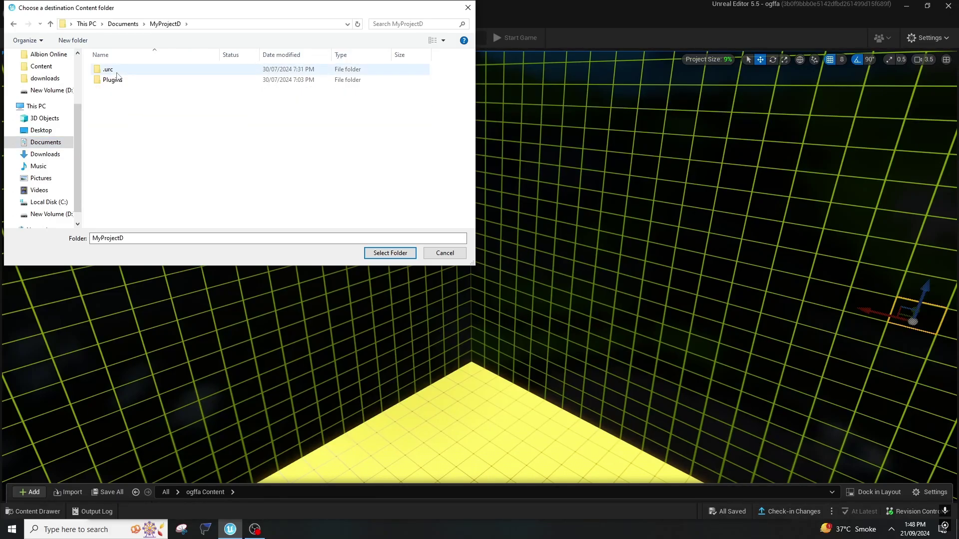
pyautogui.press('BackSpace')
pyautogui.click(134, 111)
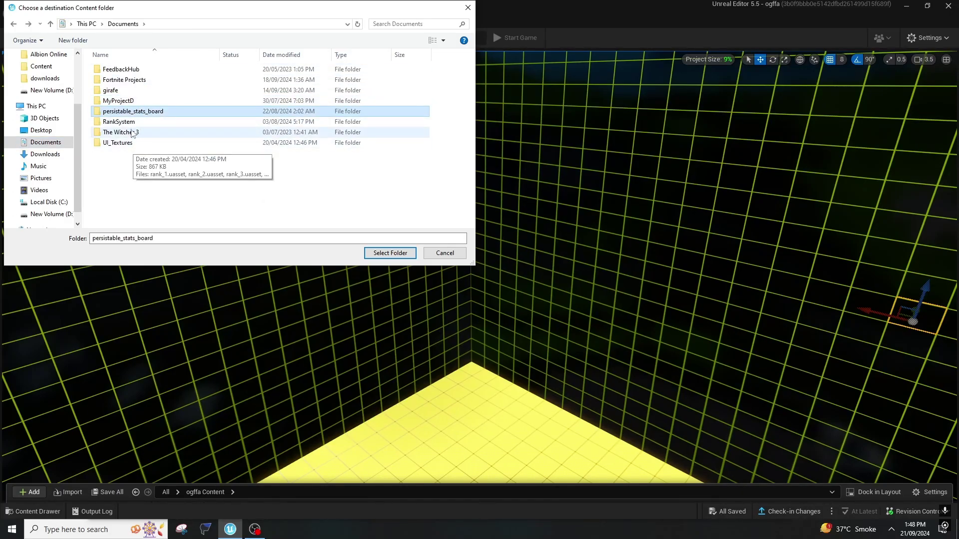
# Step: Look through the Fortnite Projects folder in Documents for the destination project
pyautogui.doubleClick(124, 79)
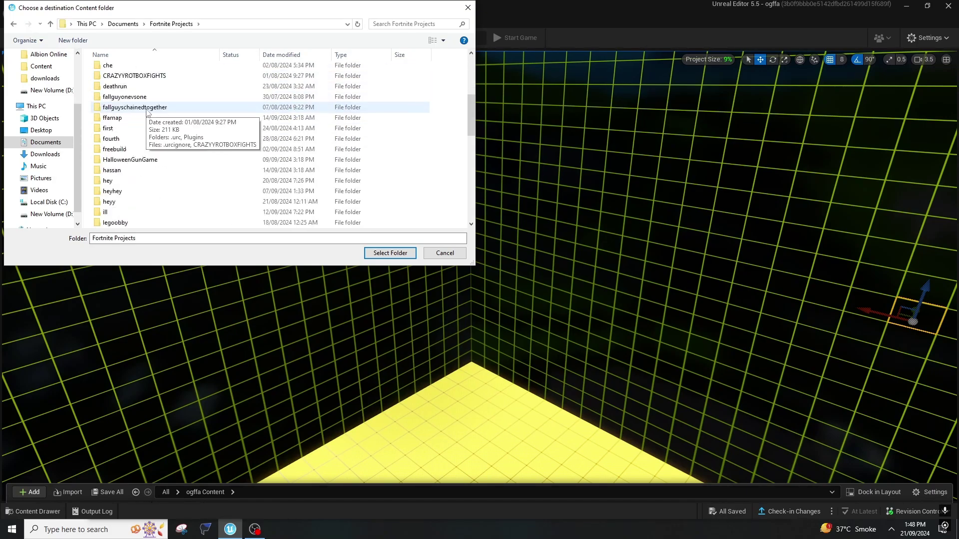
pyautogui.scroll(-10, 150, 114)
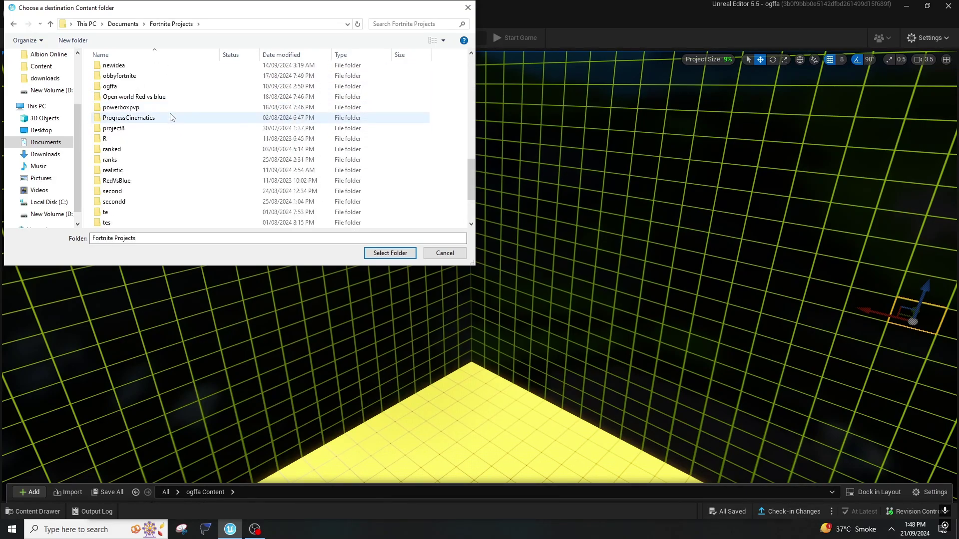
pyautogui.scroll(-2, 175, 140)
pyautogui.scroll(4, 129, 185)
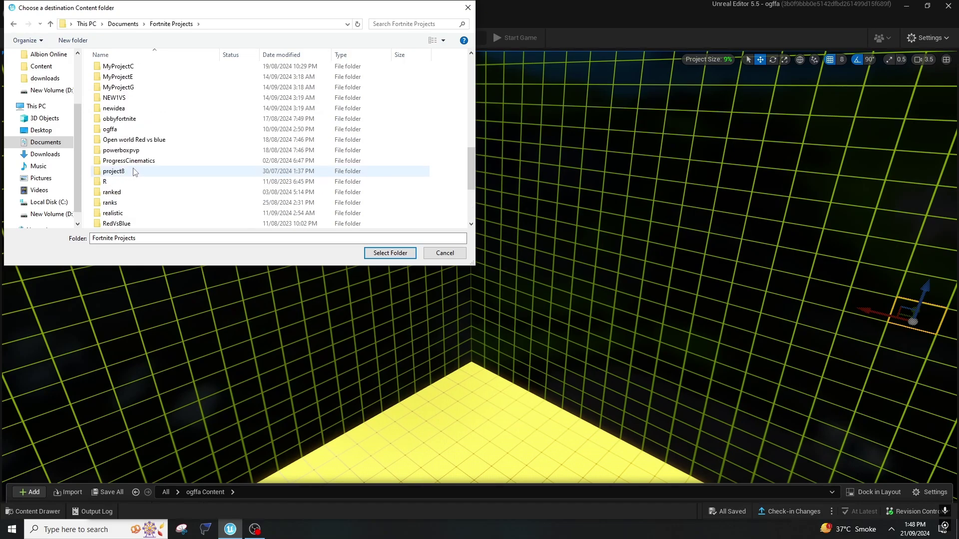
pyautogui.scroll(15, 133, 172)
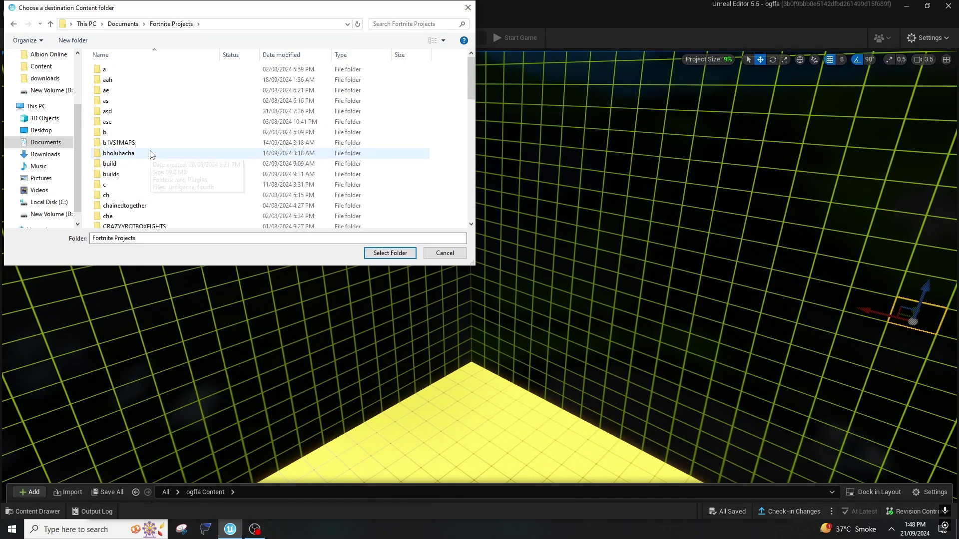
pyautogui.scroll(-20, 152, 154)
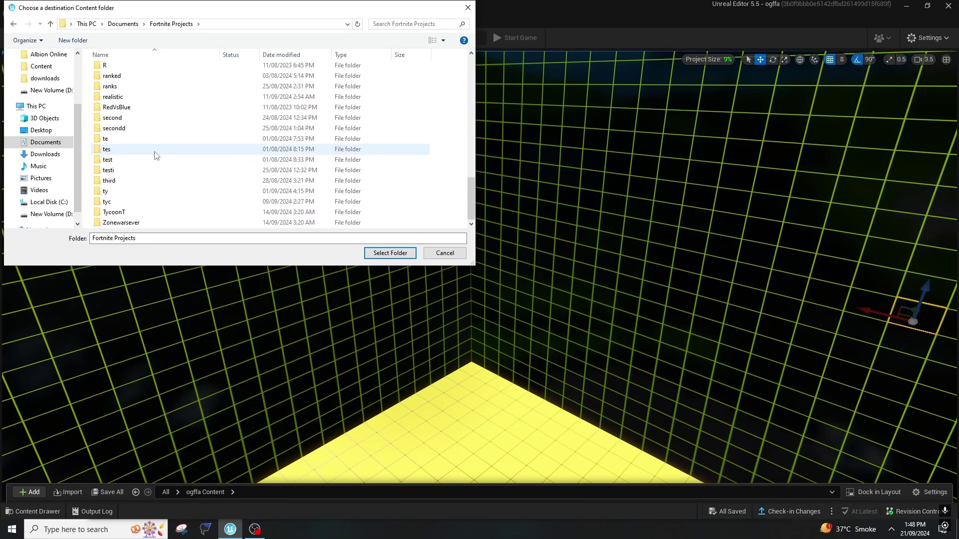
pyautogui.scroll(4, 154, 154)
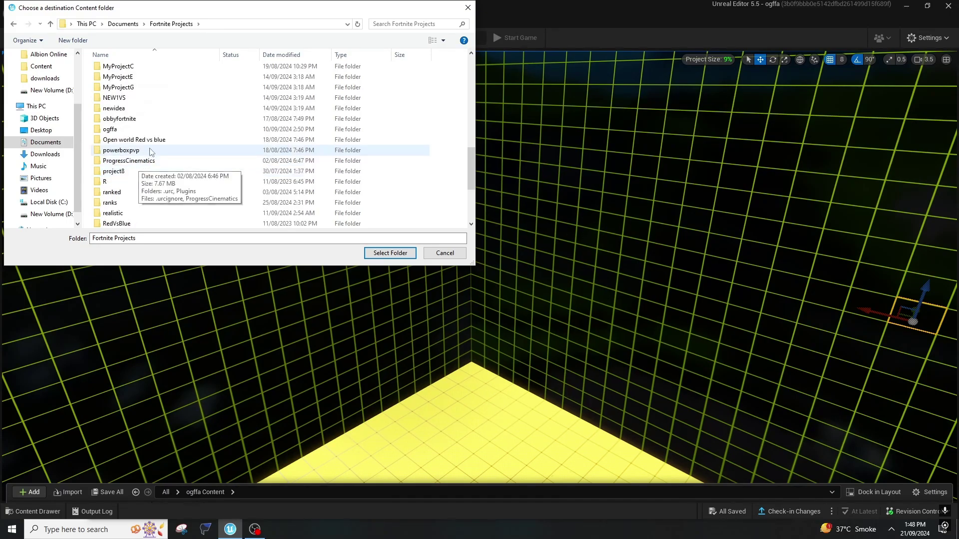
pyautogui.scroll(-5, 150, 152)
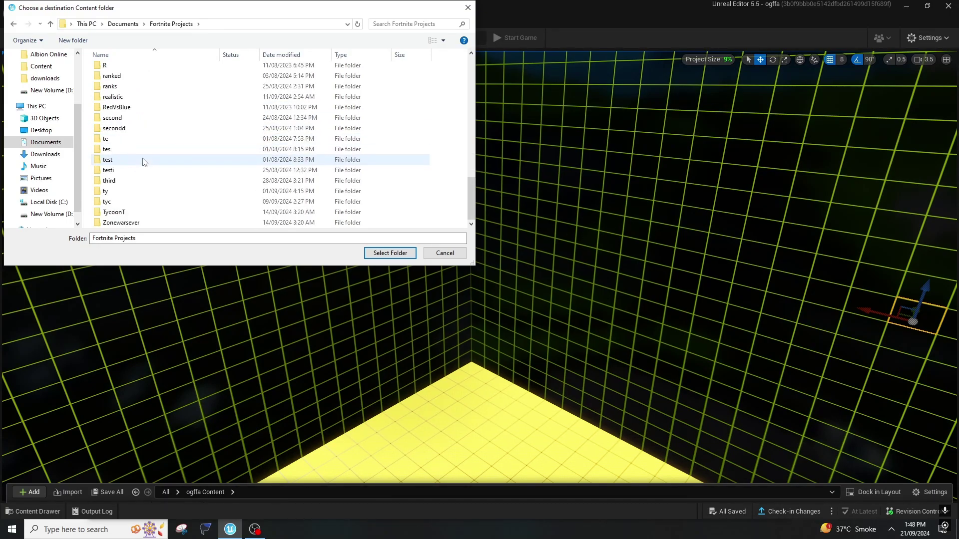
pyautogui.scroll(3, 150, 169)
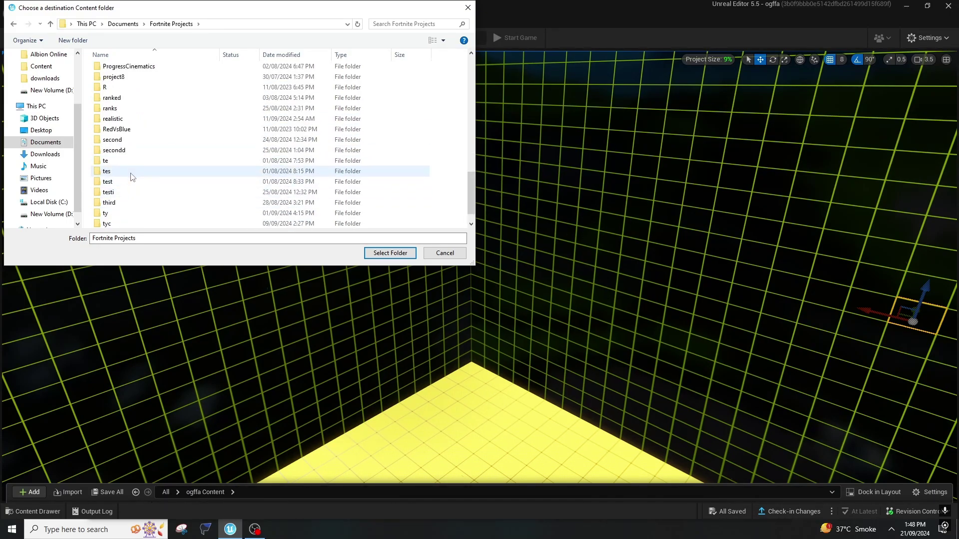
pyautogui.scroll(5, 180, 190)
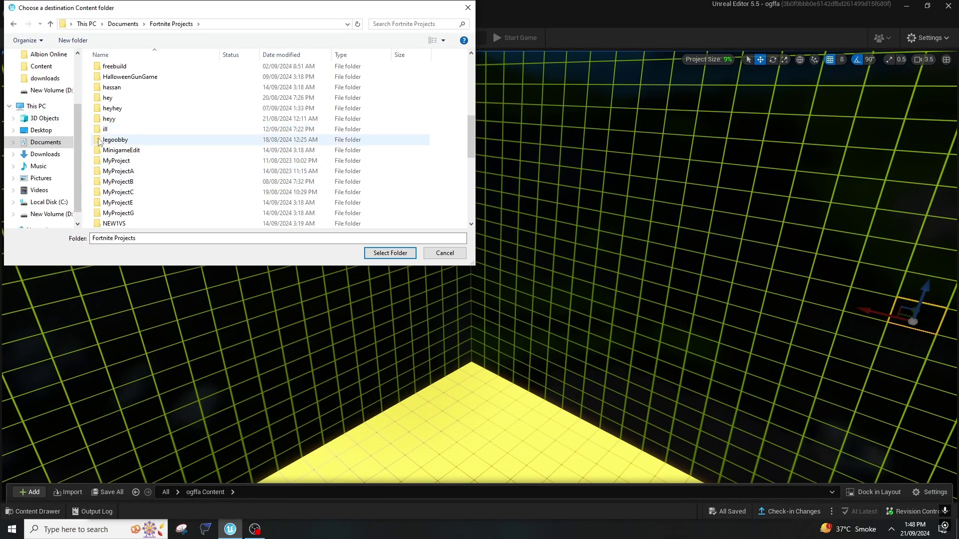
pyautogui.scroll(-5, 150, 140)
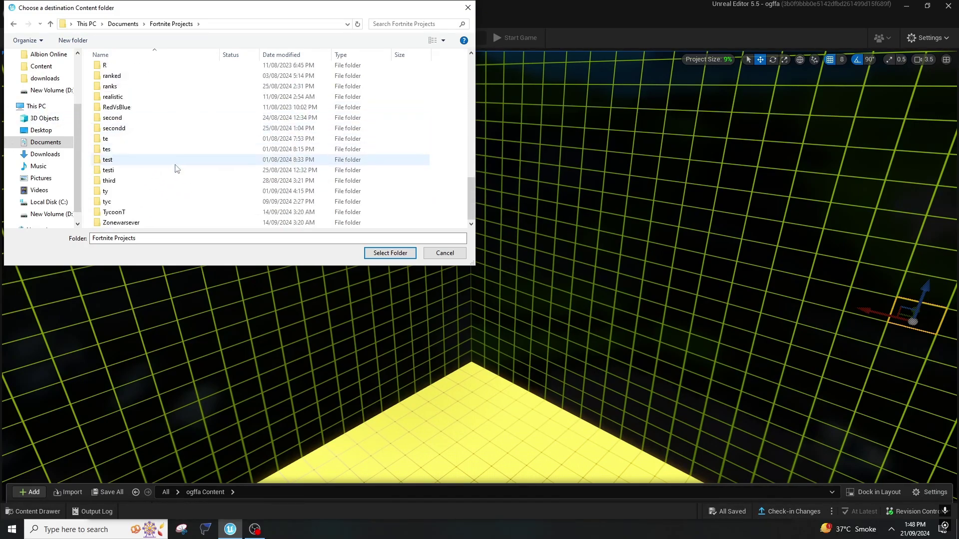
pyautogui.scroll(5, 145, 224)
# Step: Try to use the instentrespawn folder on drive D: as the destination for the migrated ogffa level
pyautogui.click(47, 214)
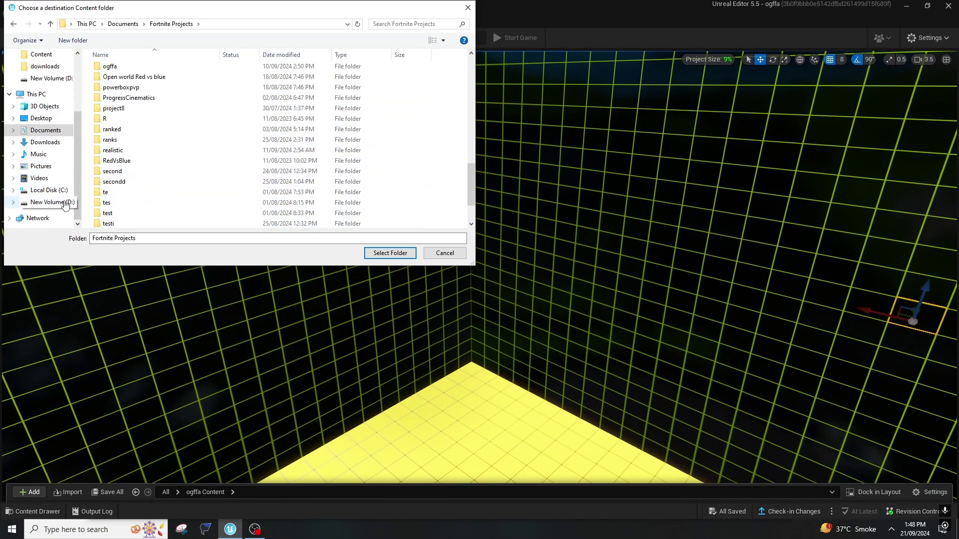
pyautogui.scroll(-12, 165, 180)
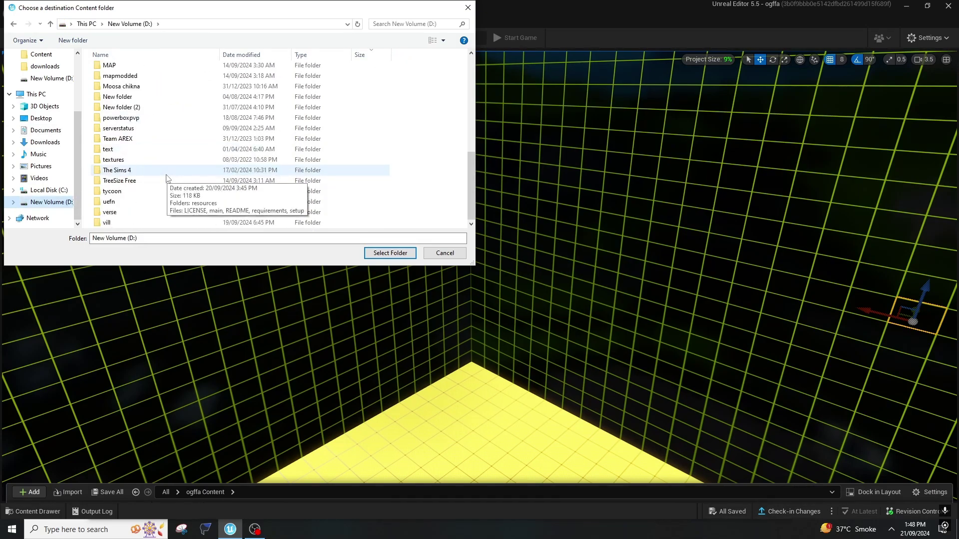
pyautogui.scroll(12, 131, 223)
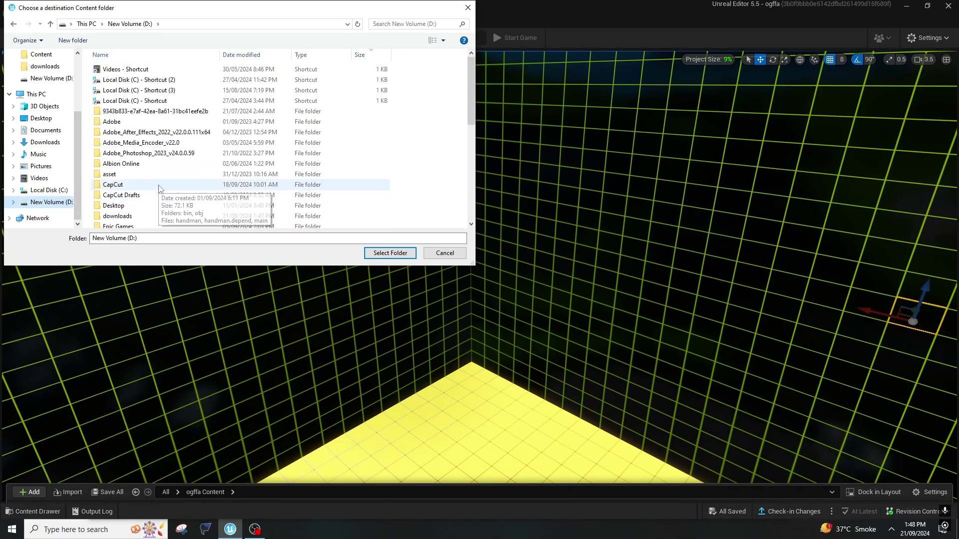
pyautogui.moveTo(179, 238); pyautogui.dragTo(65, 230)
pyautogui.write('ins')
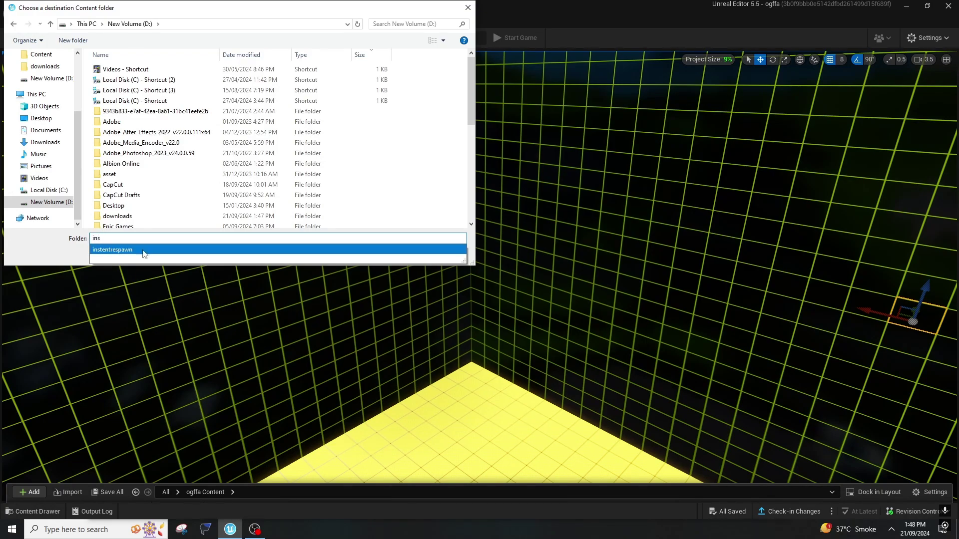
pyautogui.click(119, 250)
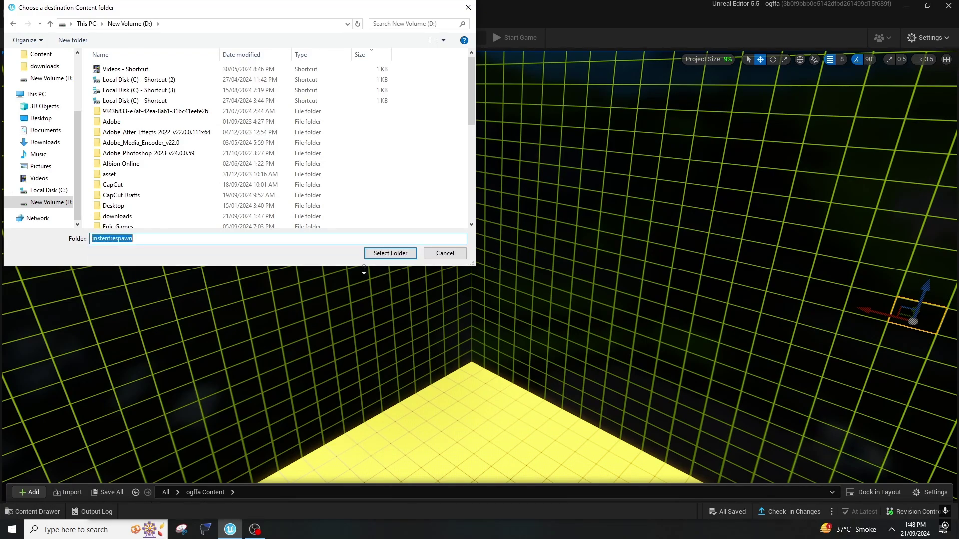
pyautogui.click(389, 253)
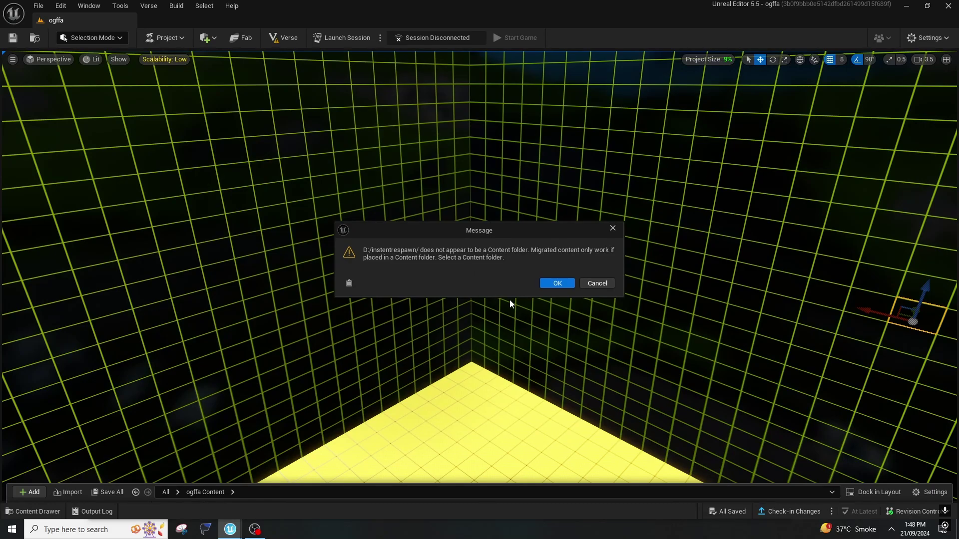
pyautogui.click(555, 282)
# Step: Migrate the level into the Content folder under instentrespawn\Plugins\instentrespawn on drive D:
pyautogui.doubleClick(129, 82)
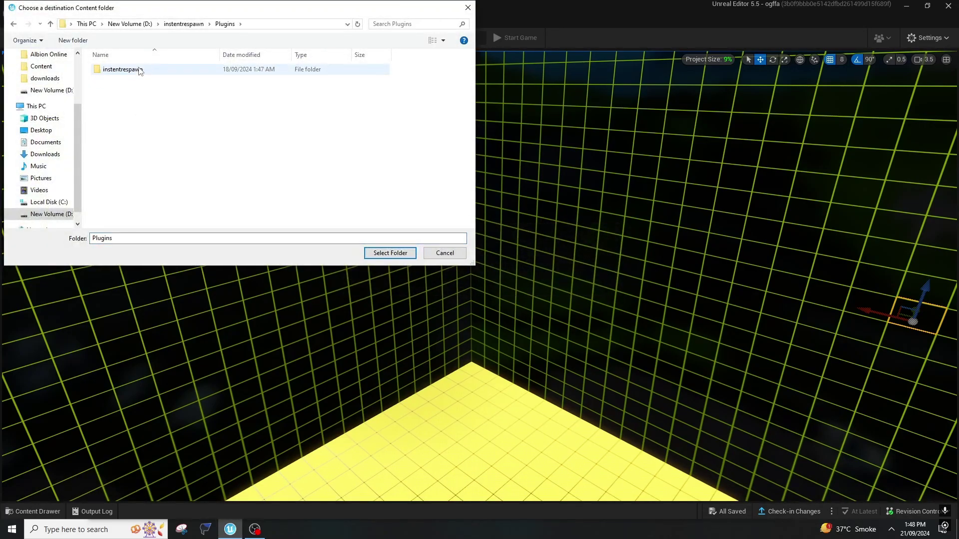
pyautogui.doubleClick(140, 73)
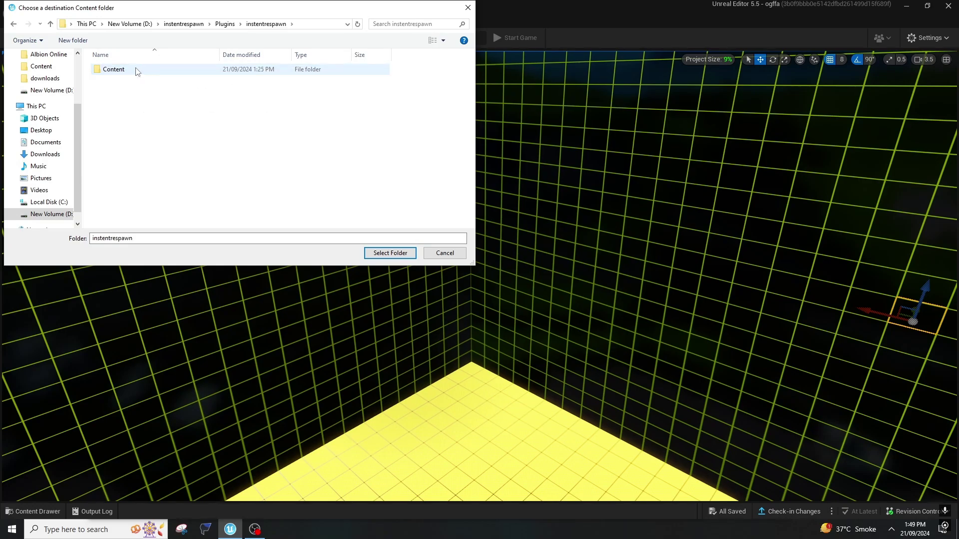
pyautogui.click(135, 72)
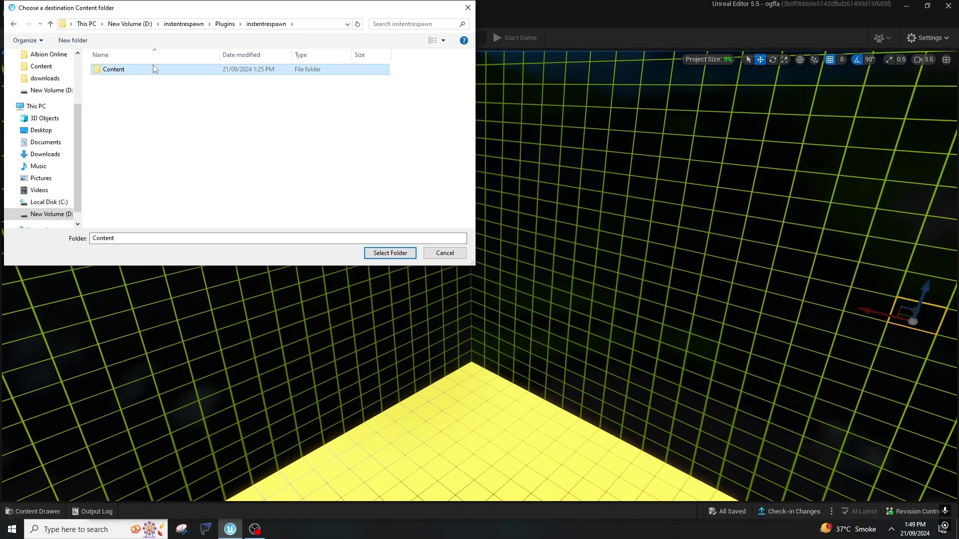
pyautogui.doubleClick(149, 69)
pyautogui.hotkey('alt', 'Left')
pyautogui.click(144, 67)
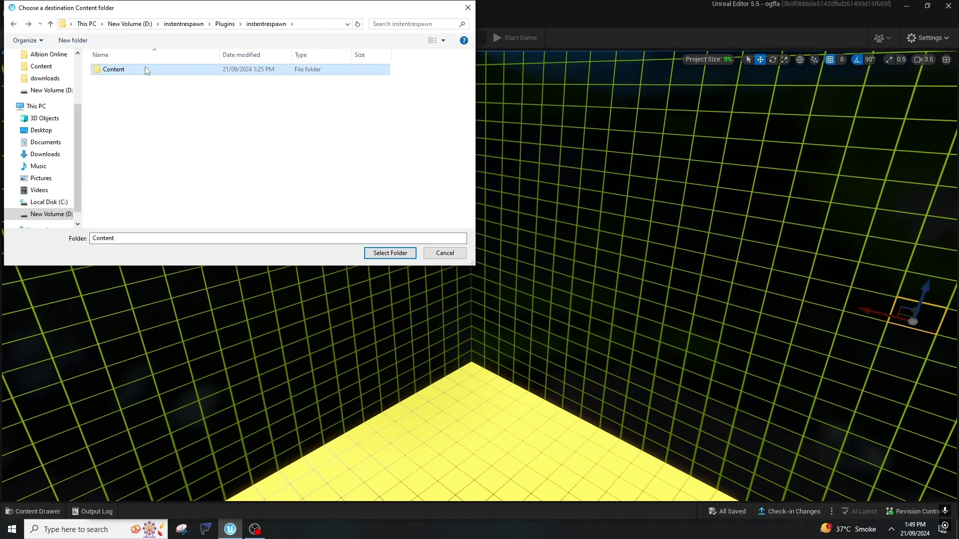
pyautogui.click(392, 257)
pyautogui.click(398, 252)
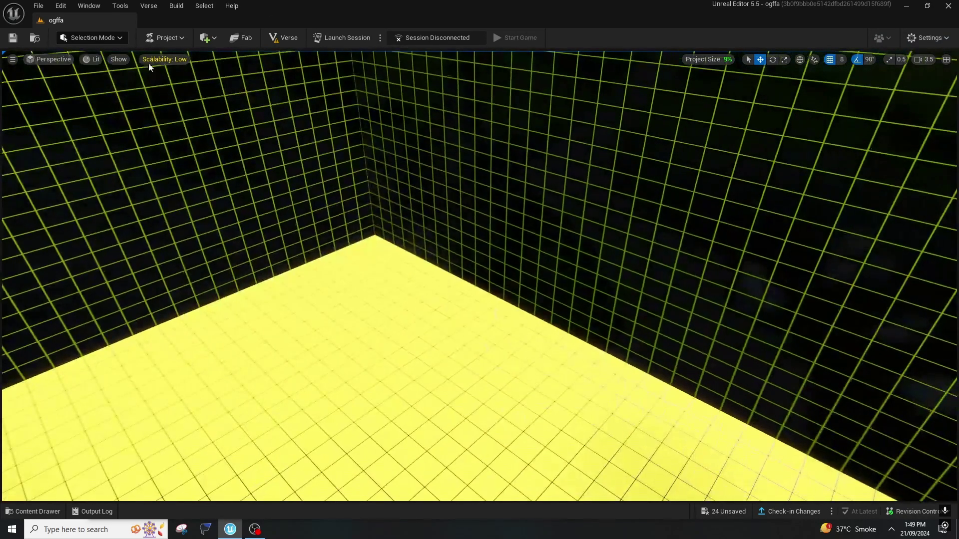
# Step: Open the instentrespawn project from the list of own projects
pyautogui.click(179, 37)
pyautogui.click(196, 77)
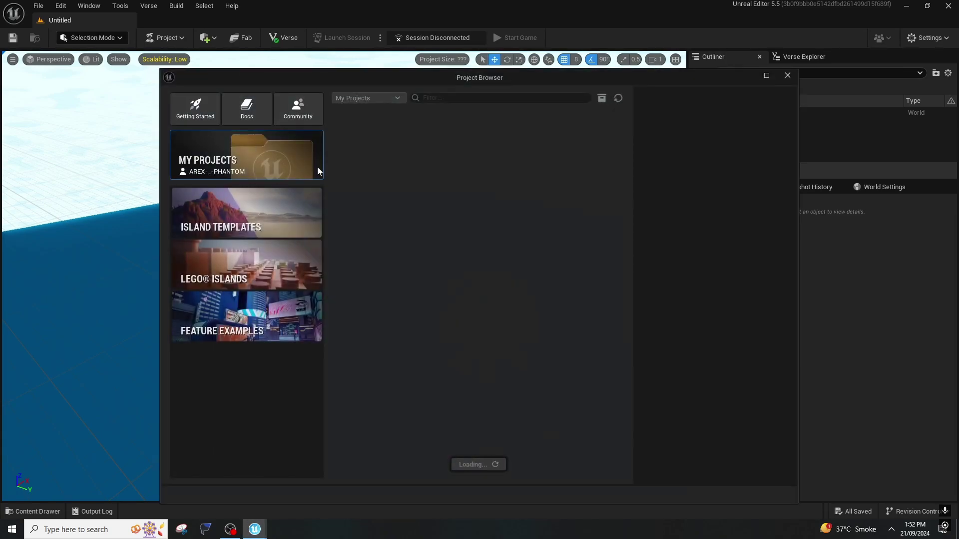
pyautogui.click(409, 167)
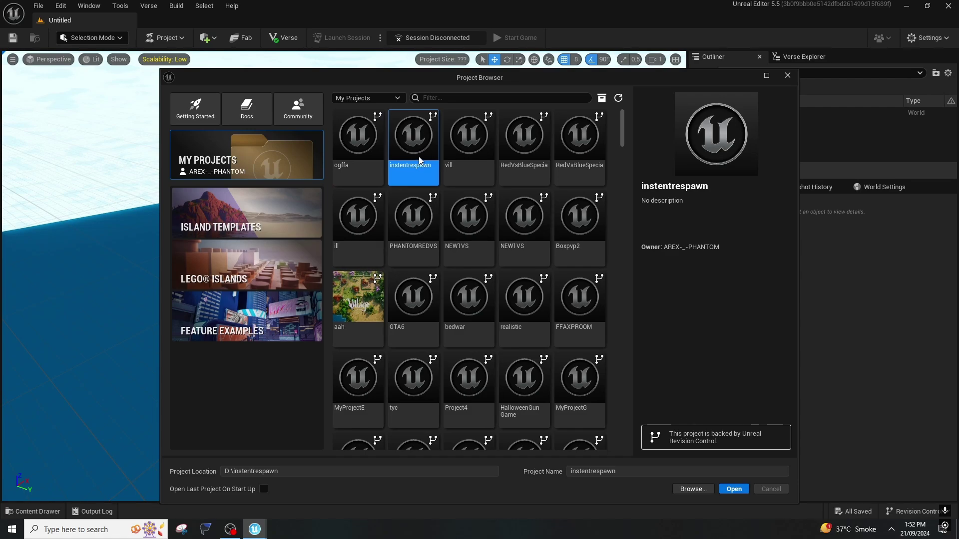
pyautogui.doubleClick(419, 161)
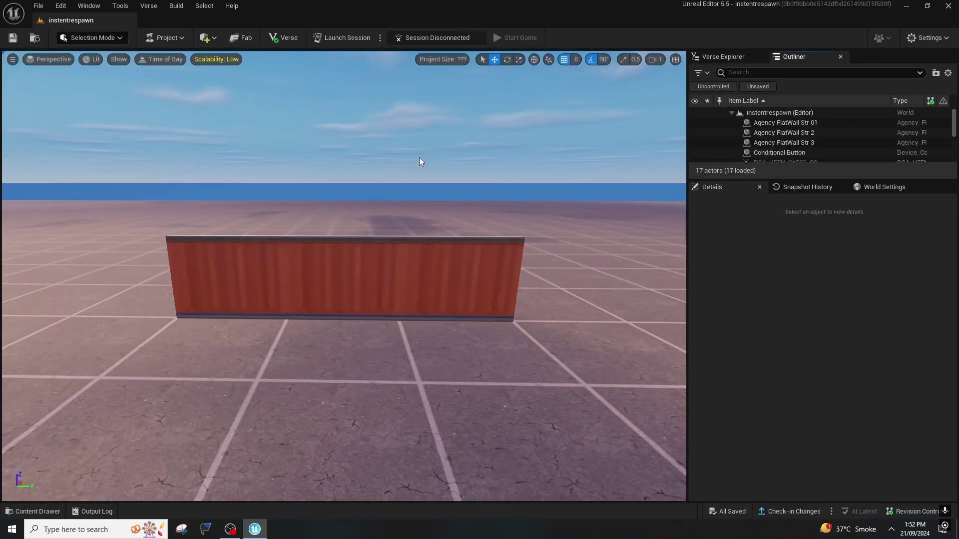
# Step: Open the migrated ogffa level in the instentrespawn project and continue past the Verse validation errors
pyautogui.moveTo(465, 146)
pyautogui.mouseDown(button='right')
pyautogui.moveTo(504, 220)
pyautogui.moveTo(529, 200)
pyautogui.moveTo(465, 146)
pyautogui.mouseUp(button='right')
pyautogui.press('s')
pyautogui.scroll(4, 465, 146)
pyautogui.scroll(3, 465, 146)
pyautogui.scroll(-3, 255, 370)
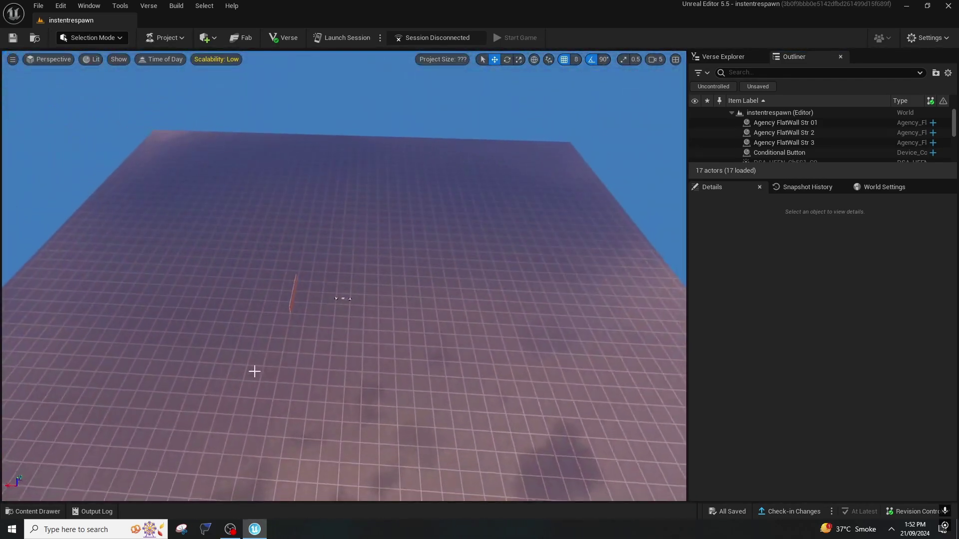
pyautogui.click(40, 7)
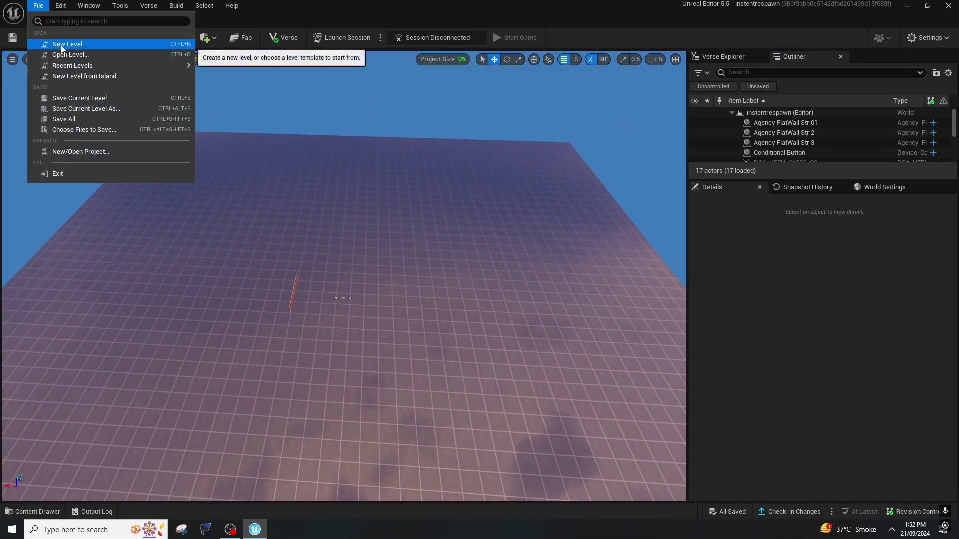
pyautogui.click(83, 55)
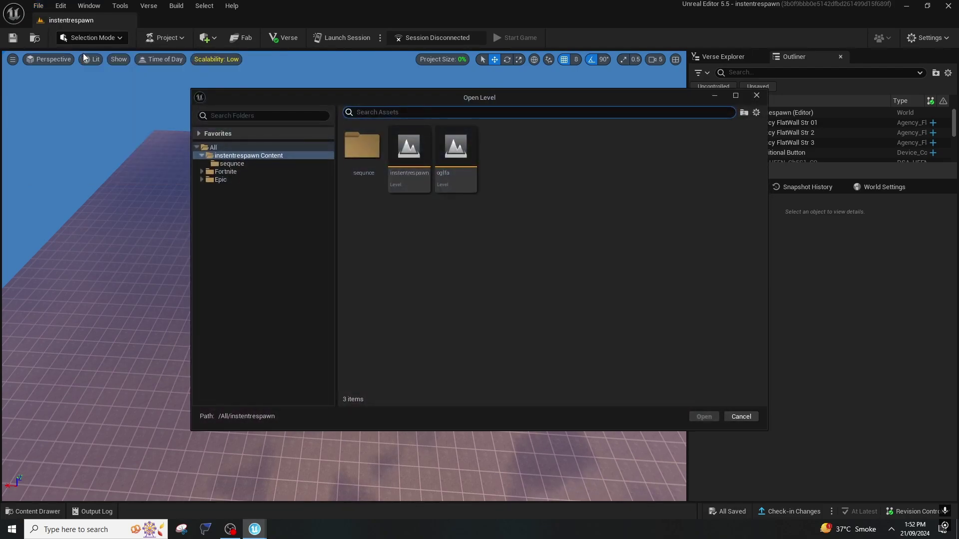
pyautogui.click(434, 252)
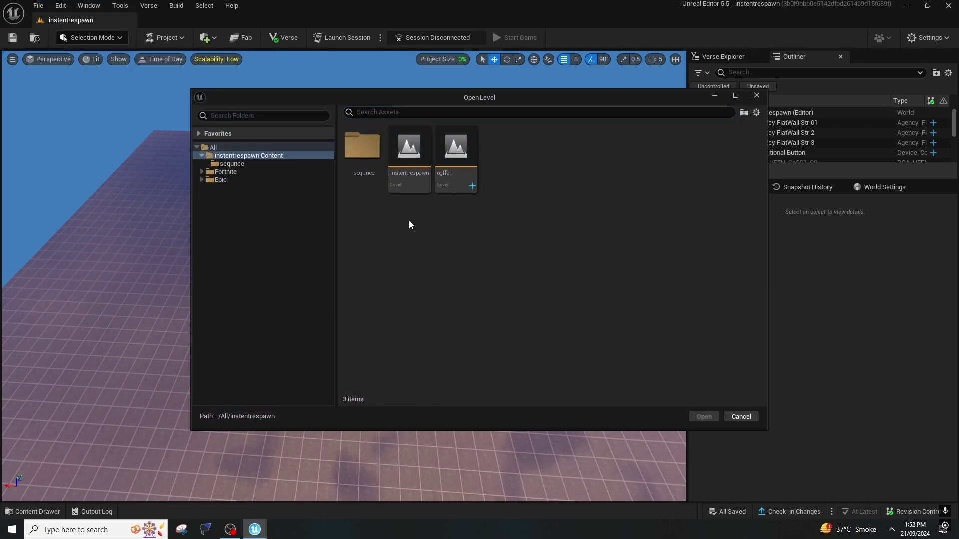
pyautogui.click(463, 178)
pyautogui.click(409, 174)
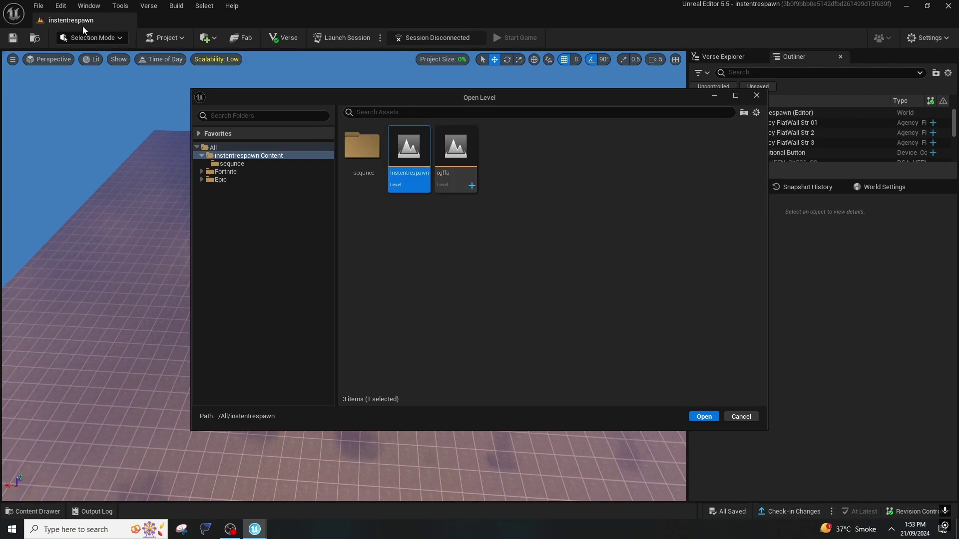
pyautogui.click(455, 171)
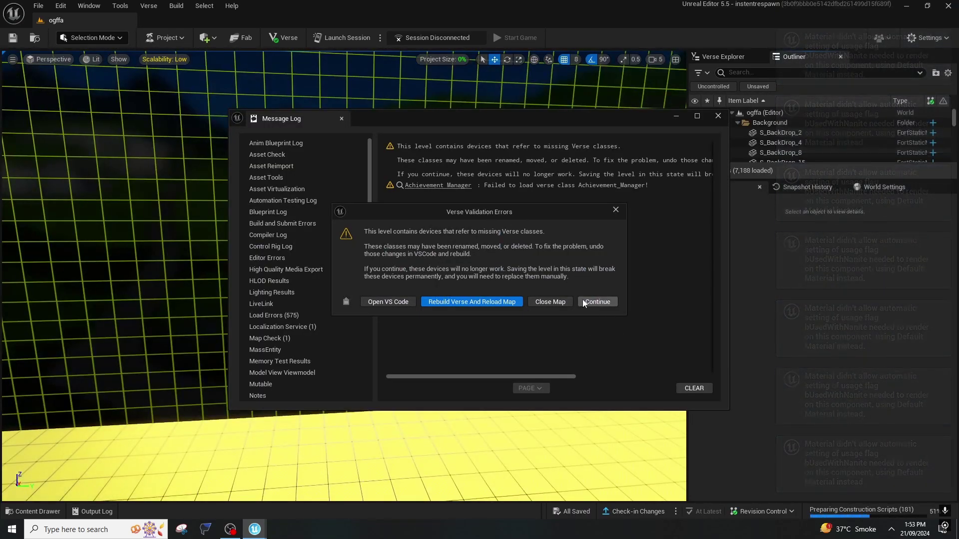
pyautogui.click(596, 303)
# Step: Locate the Achievement Manager device from its load error and check its details and the project's Verse files
pyautogui.click(445, 187)
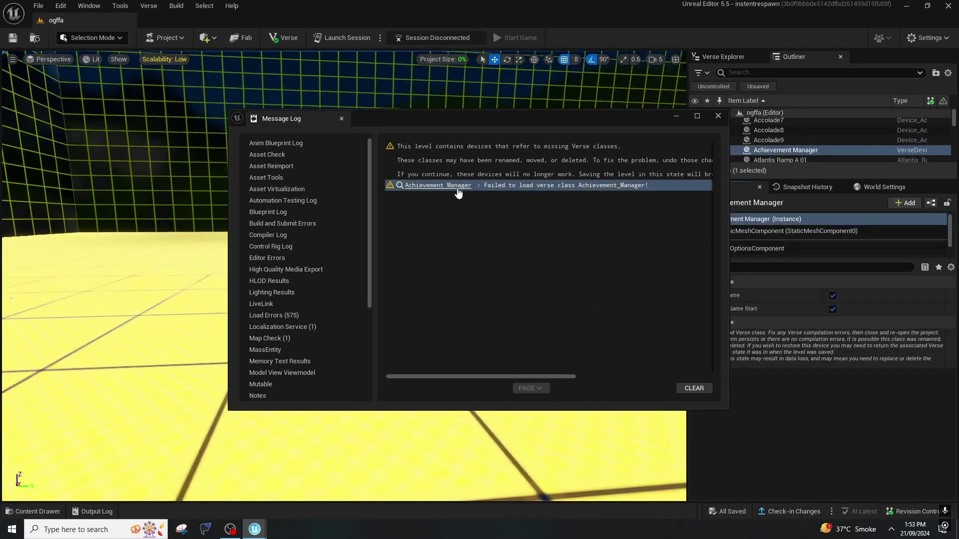
pyautogui.click(676, 117)
pyautogui.moveTo(343, 276)
pyautogui.mouseDown(button='right')
pyautogui.moveTo(380, 250)
pyautogui.moveTo(319, 234)
pyautogui.moveTo(370, 249)
pyautogui.moveTo(350, 270)
pyautogui.mouseUp(button='right')
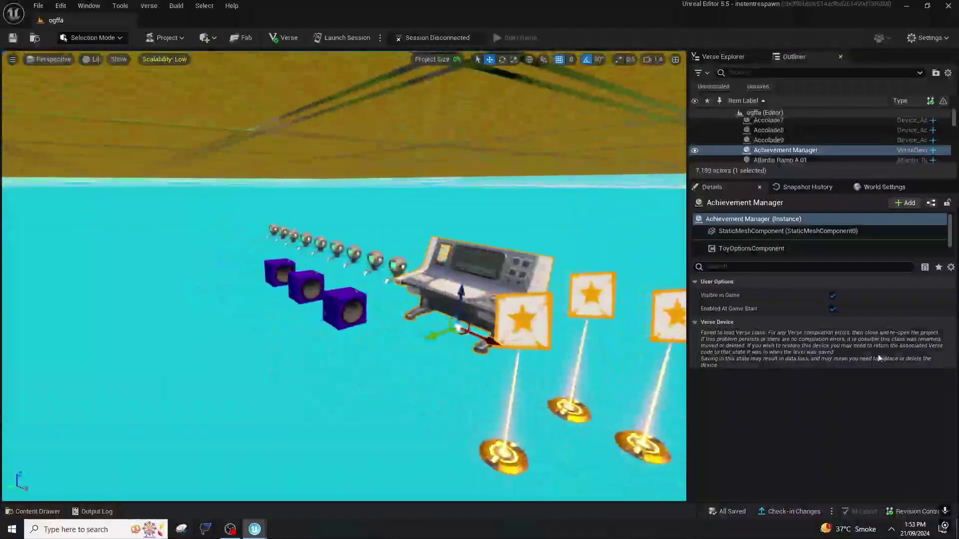
pyautogui.click(709, 56)
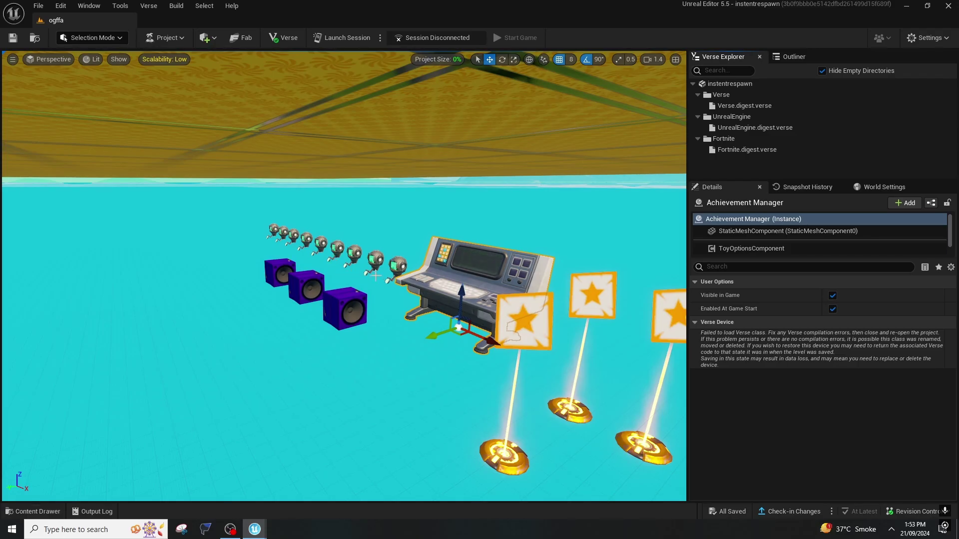
# Step: Inspect the migrated ogffa arena from above and from inside its grid walls
pyautogui.press('w')
pyautogui.moveTo(322, 224); pyautogui.dragTo(395, 318, button='right')
pyautogui.press('s')
pyautogui.scroll(-4, 395, 319)
pyautogui.click(463, 244)
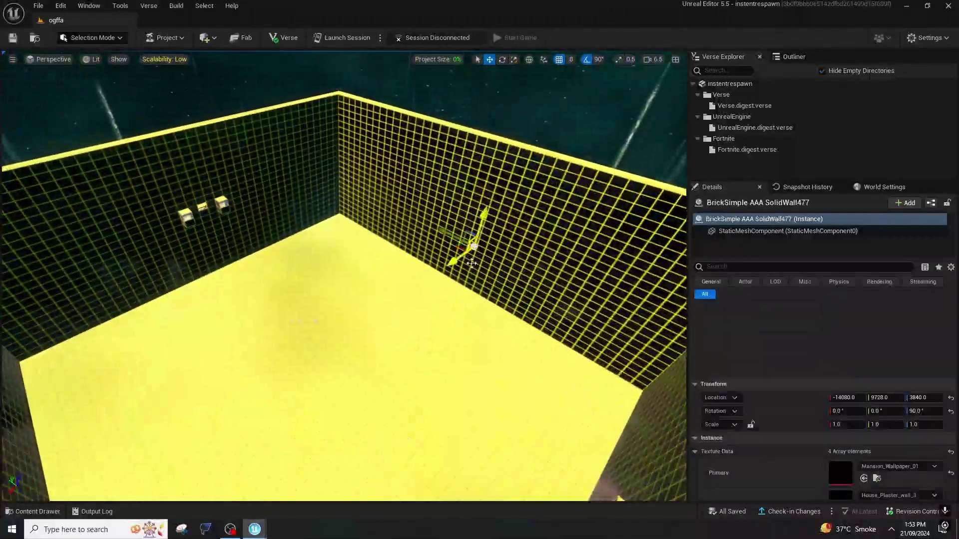
pyautogui.press('w')
pyautogui.moveTo(464, 245); pyautogui.dragTo(320, 210, button='right')
pyautogui.press('s')
pyautogui.scroll(3, 300, 215)
pyautogui.press('w')
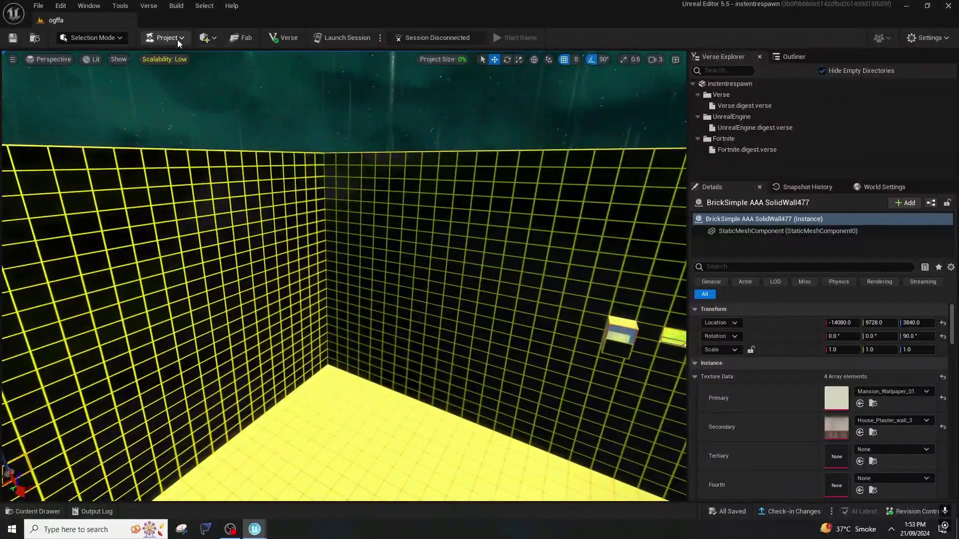
pyautogui.click(166, 37)
pyautogui.click(56, 22)
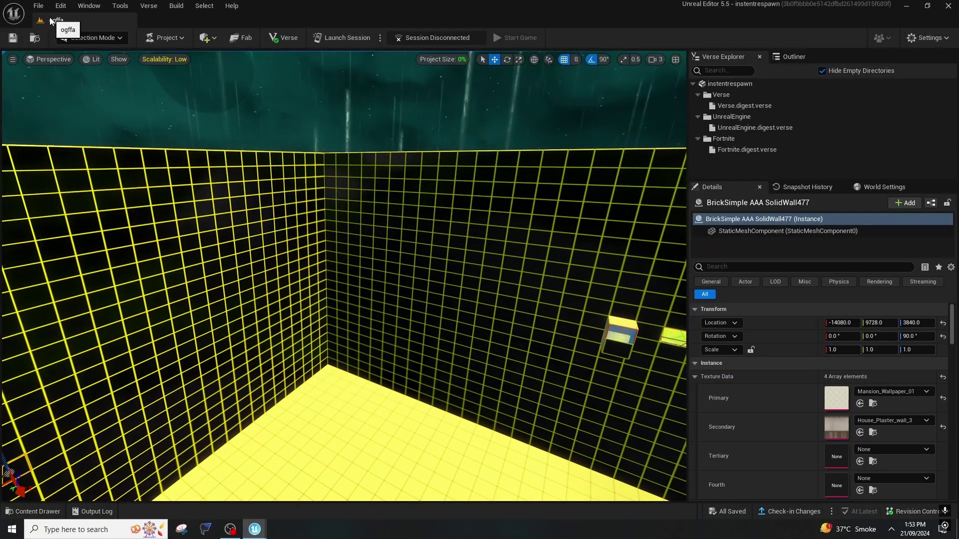
pyautogui.click(158, 39)
pyautogui.click(199, 76)
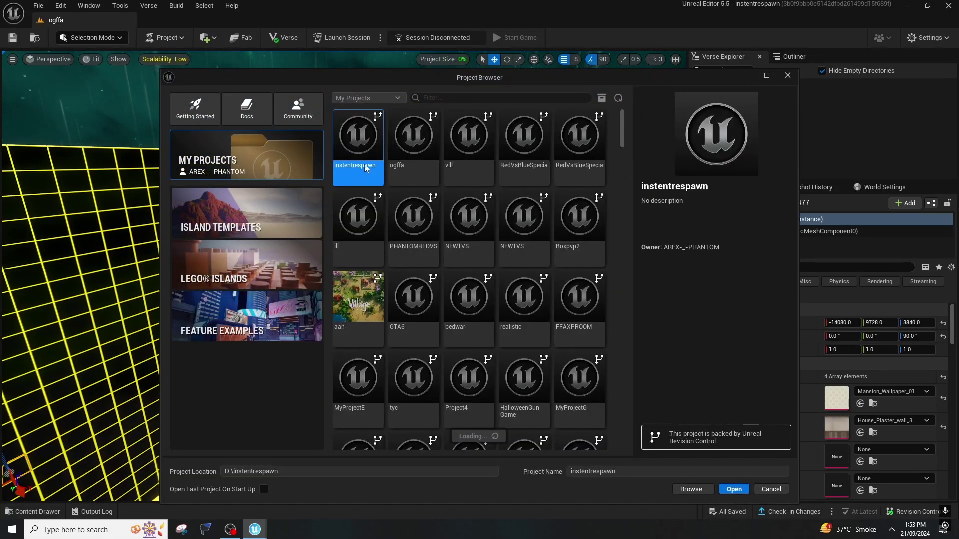
pyautogui.click(773, 491)
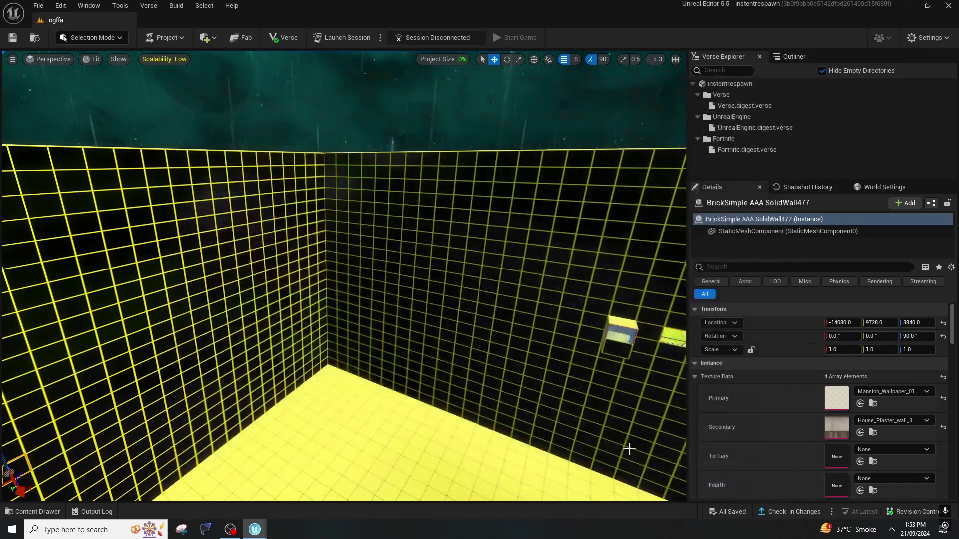
# Step: Check the Level assets in the instentrespawn content and look at the arena again
pyautogui.hotkey('ctrl', 'space')
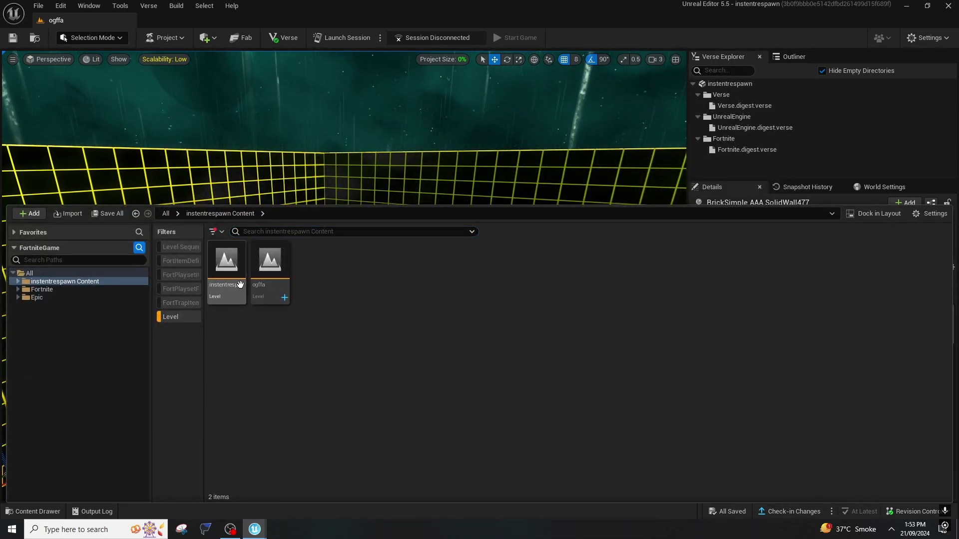
pyautogui.moveTo(219, 260)
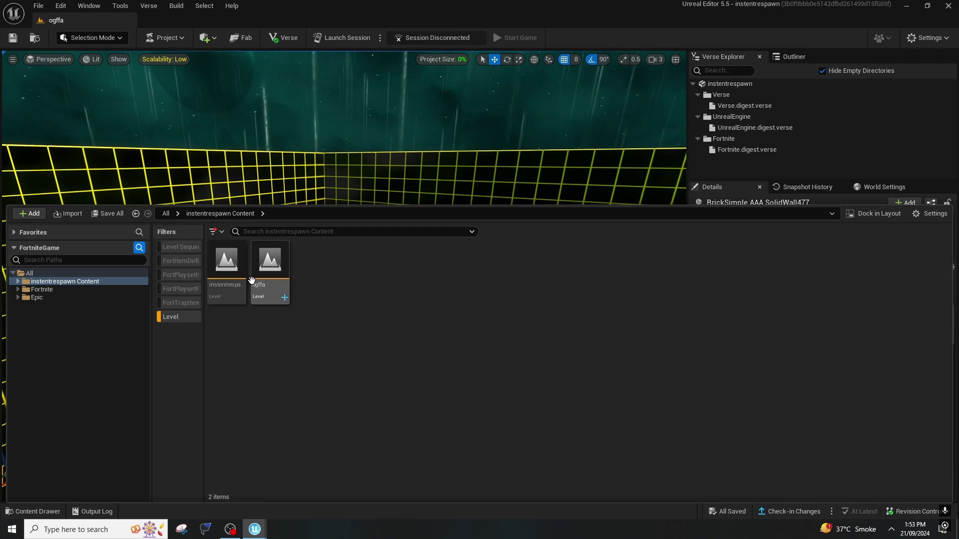
pyautogui.moveTo(258, 279)
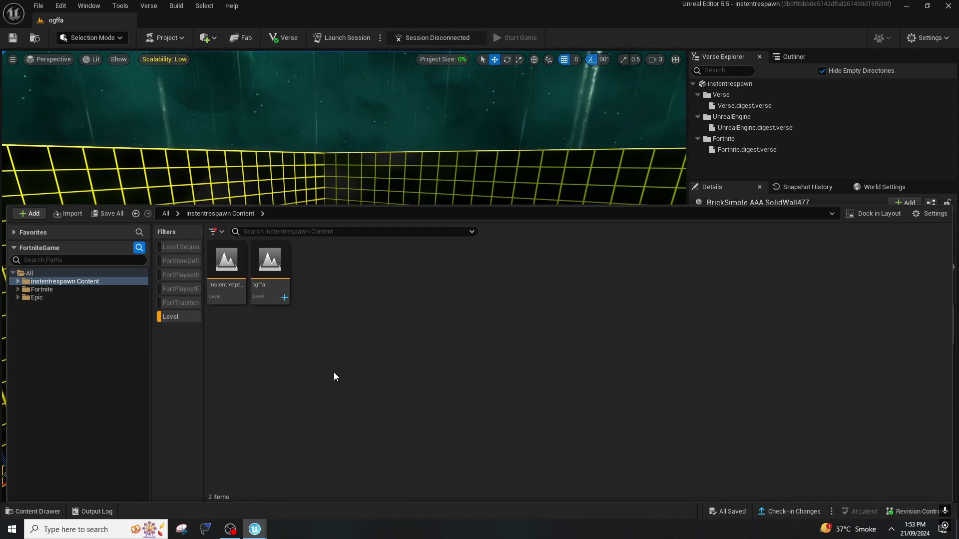
pyautogui.moveTo(385, 164); pyautogui.dragTo(408, 259, button='right')
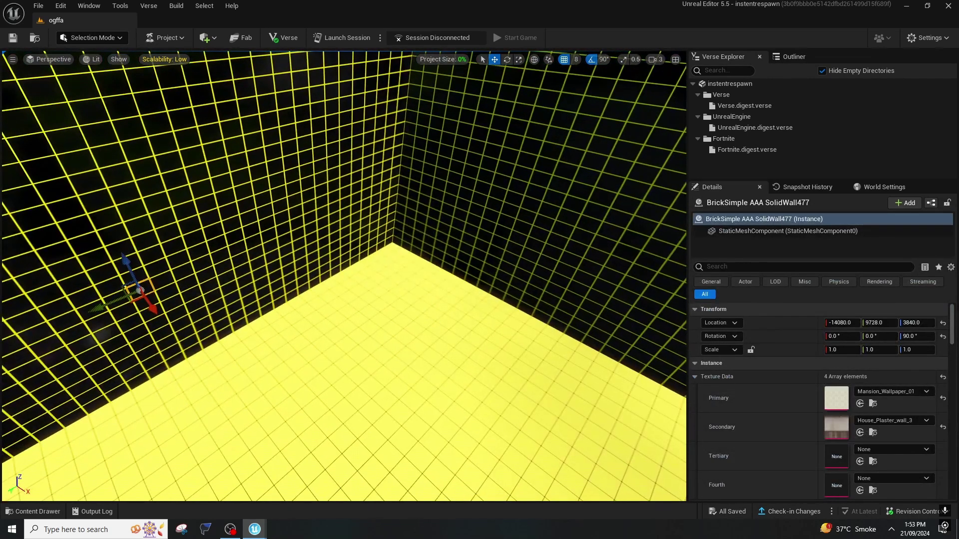
# Step: Create a new project named hello from the Blank island template
pyautogui.click(394, 347)
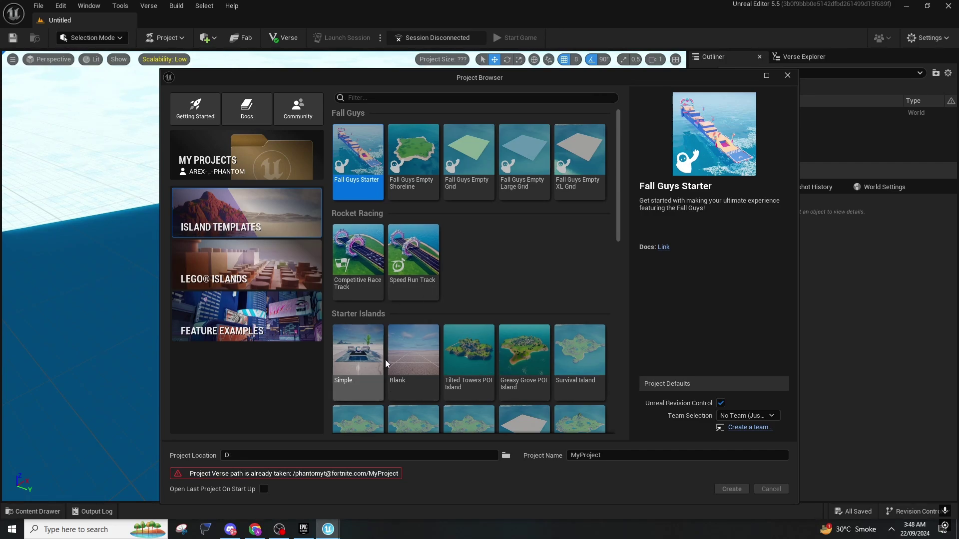
pyautogui.click(413, 360)
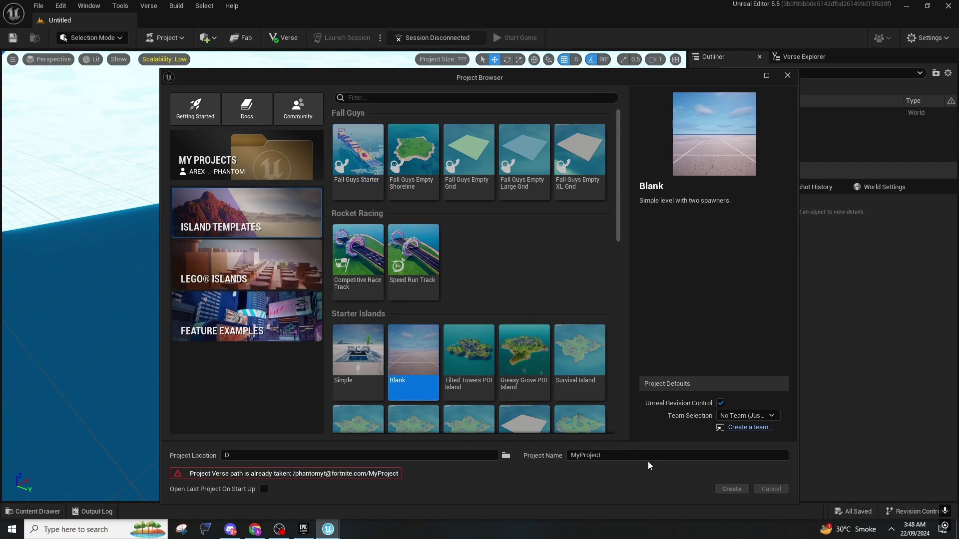
pyautogui.click(584, 456)
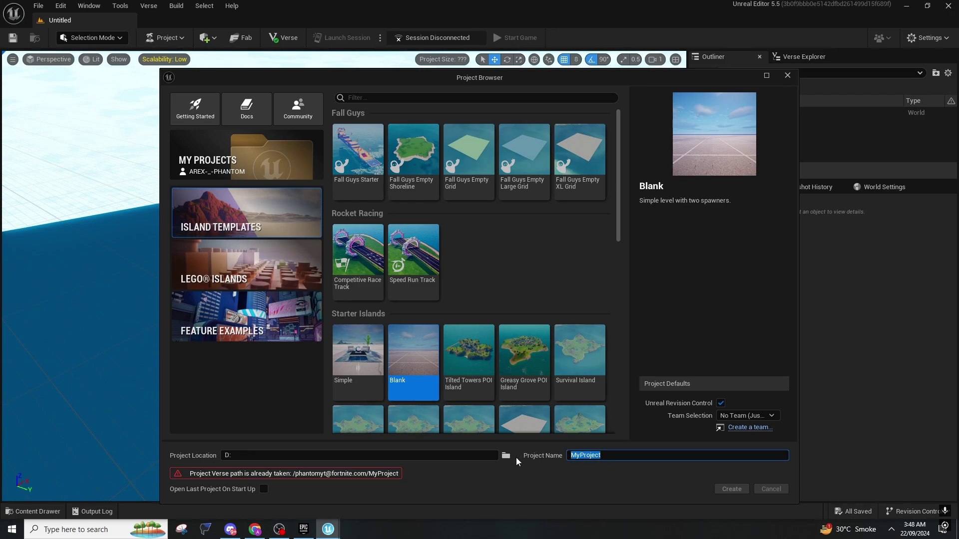
pyautogui.write('he')
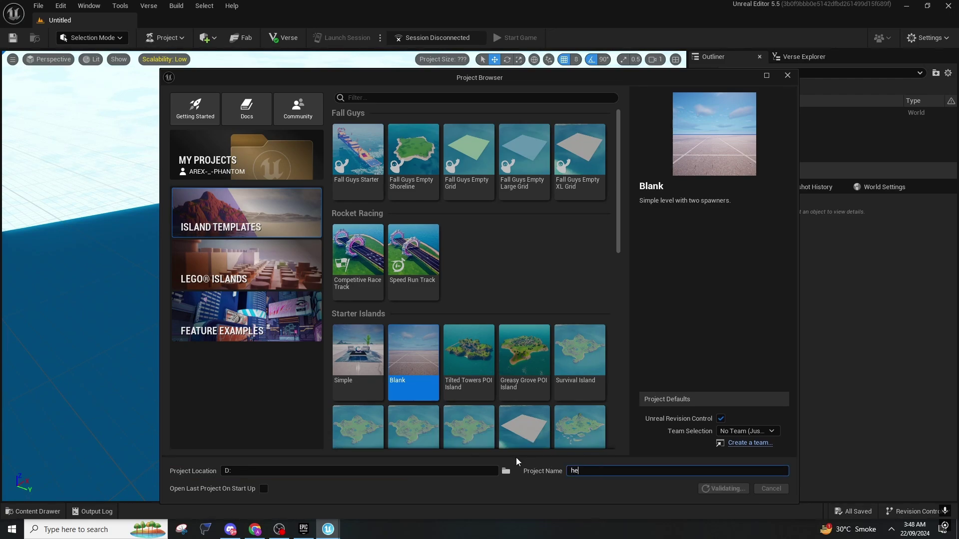
pyautogui.write('llo')
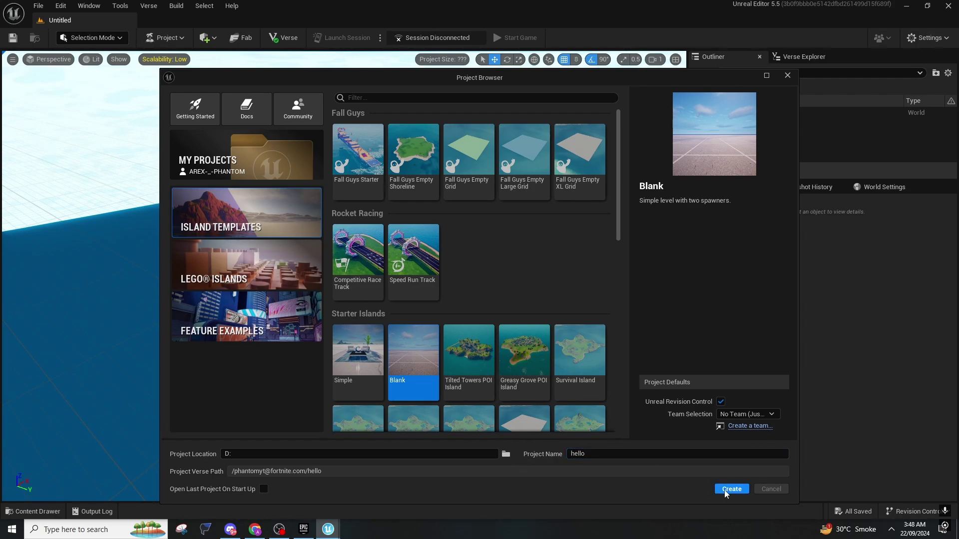
pyautogui.click(731, 489)
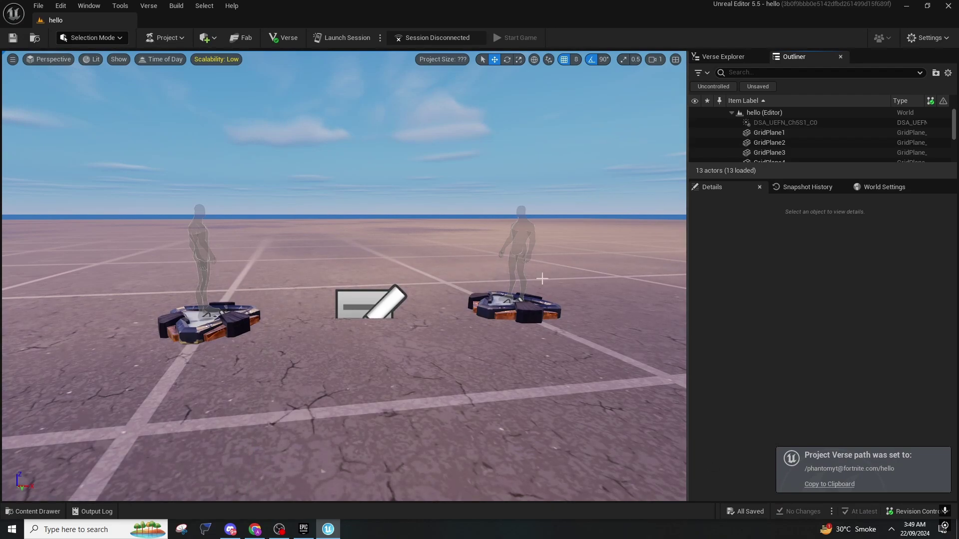
pyautogui.moveTo(431, 249); pyautogui.dragTo(439, 356, button='right')
pyautogui.press('s')
pyautogui.click(405, 235)
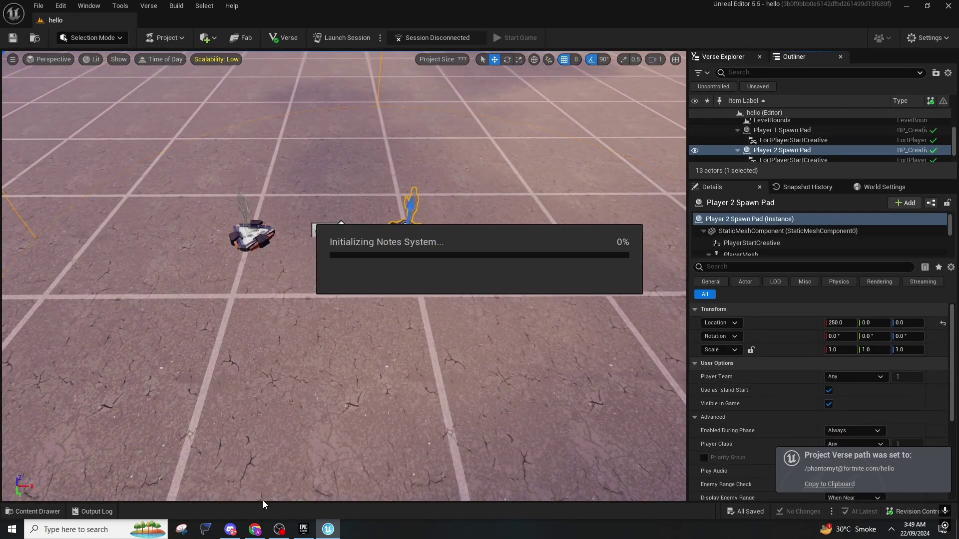
# Step: Switch to Discord and open the Red vs Blue teams kill counter post in the Lunar Studios server's FREE-VERSE-CODE forum
pyautogui.click(230, 529)
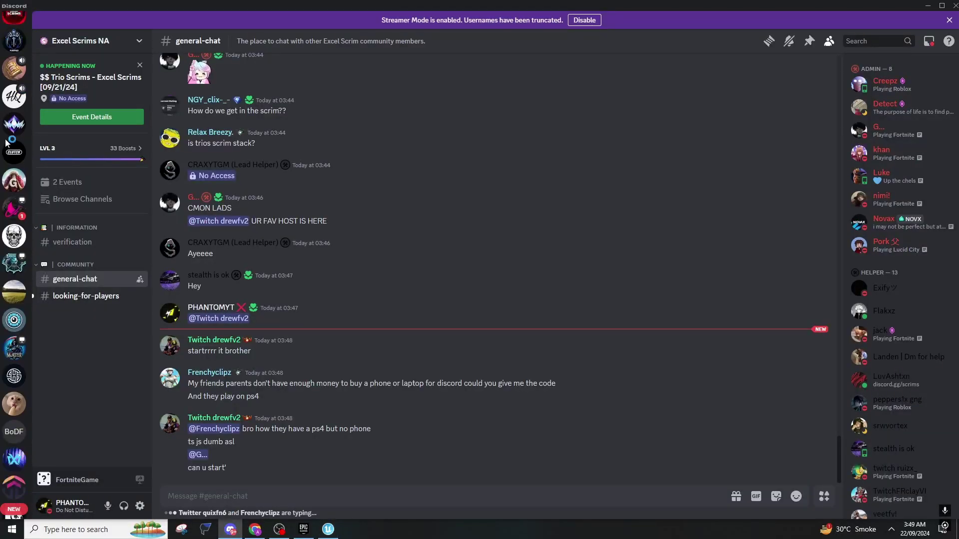
pyautogui.scroll(-15, 6, 143)
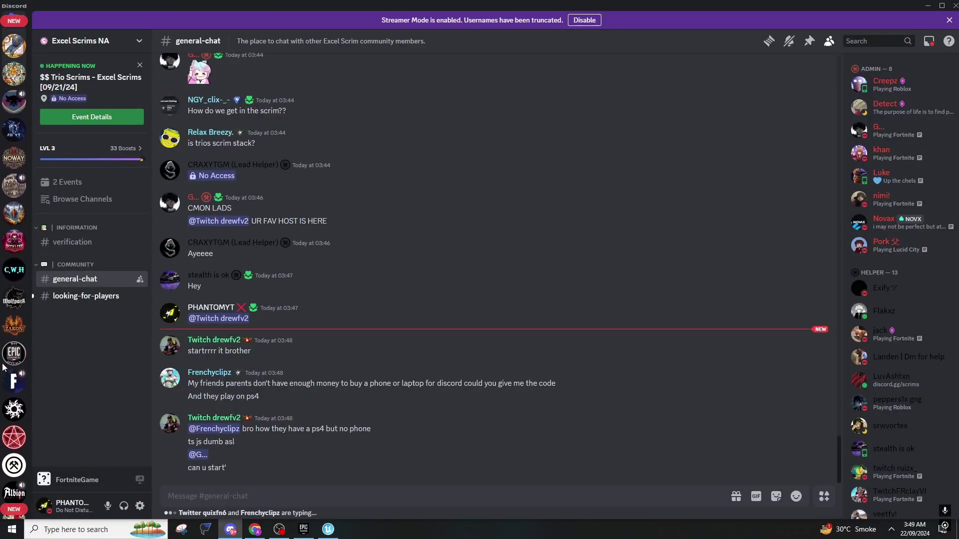
pyautogui.scroll(-5, 4, 368)
pyautogui.click(14, 328)
pyautogui.click(14, 355)
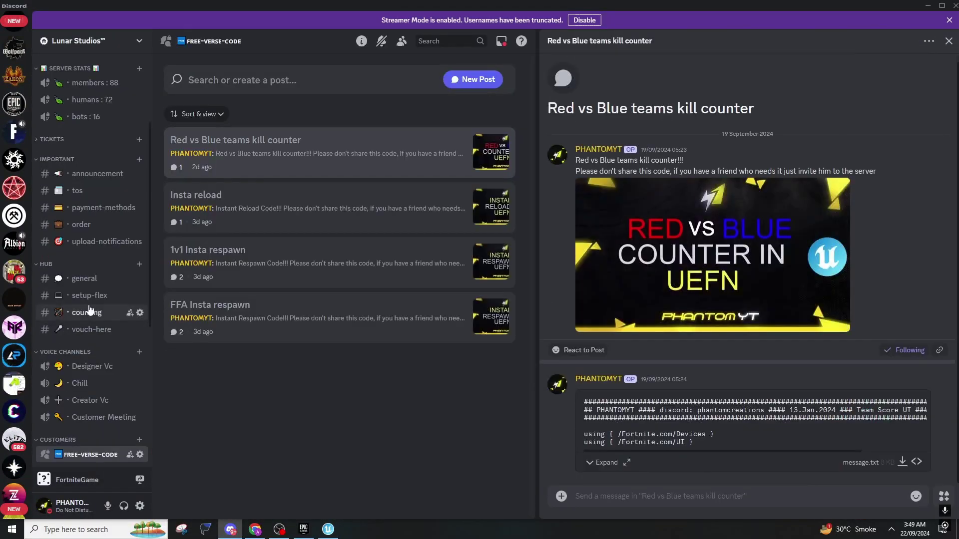
pyautogui.click(358, 212)
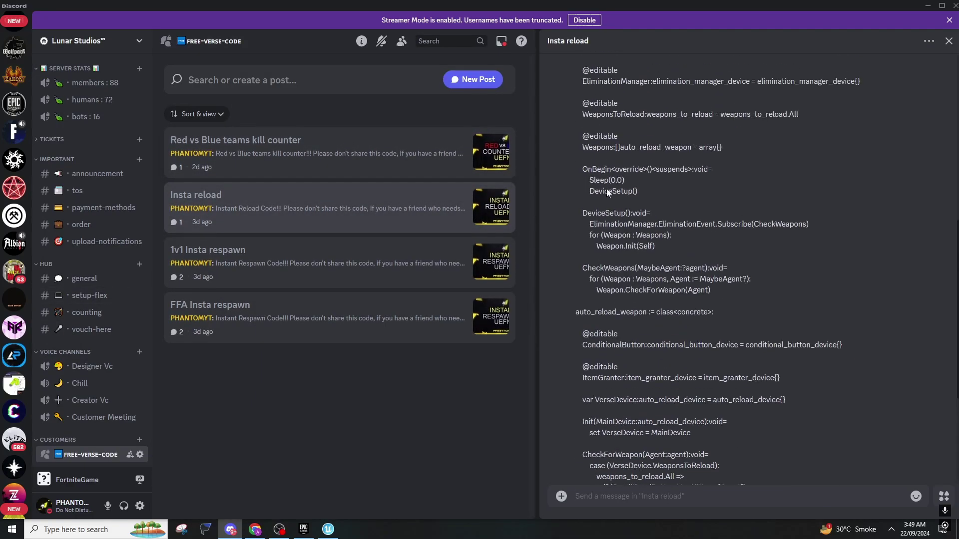
pyautogui.click(315, 167)
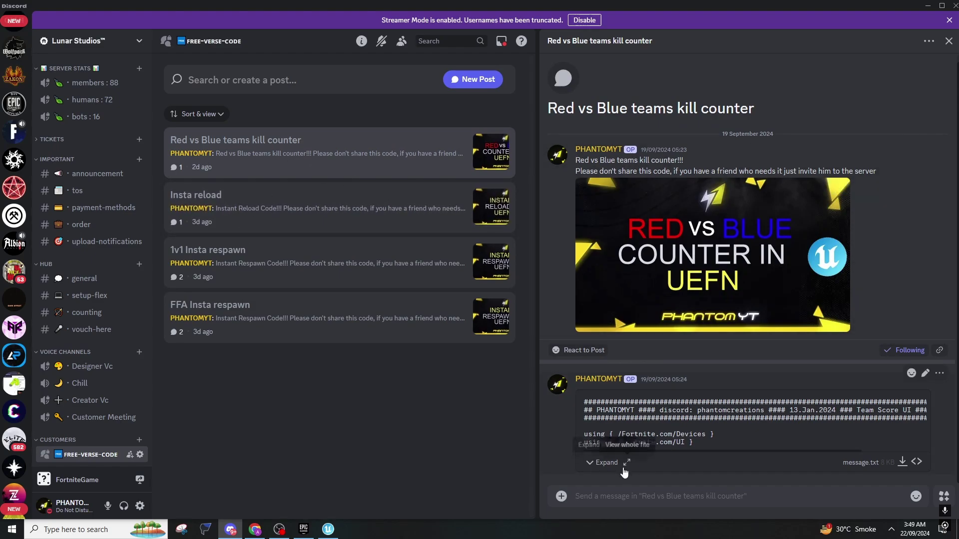
# Step: View the post's whole message.txt file and select all of its Verse code for copying
pyautogui.click(606, 463)
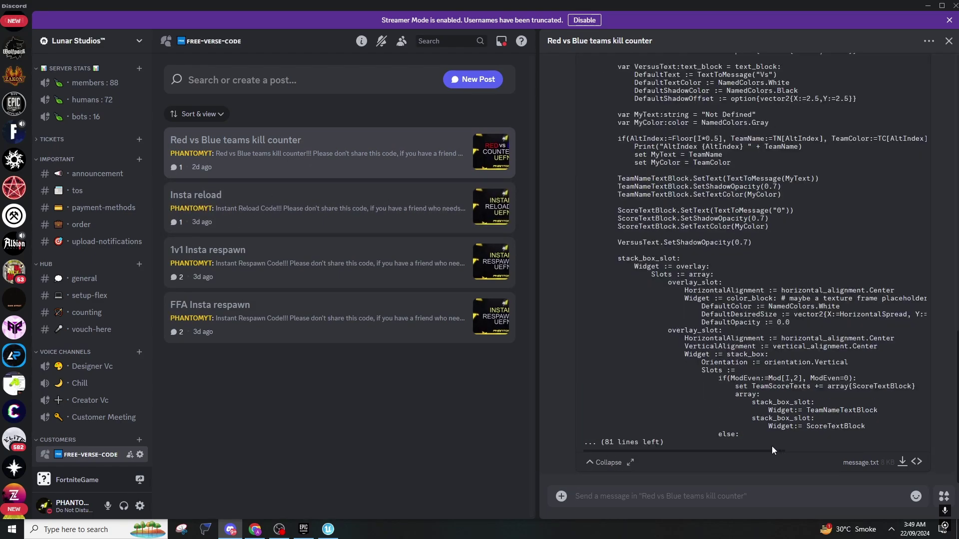
pyautogui.click(607, 462)
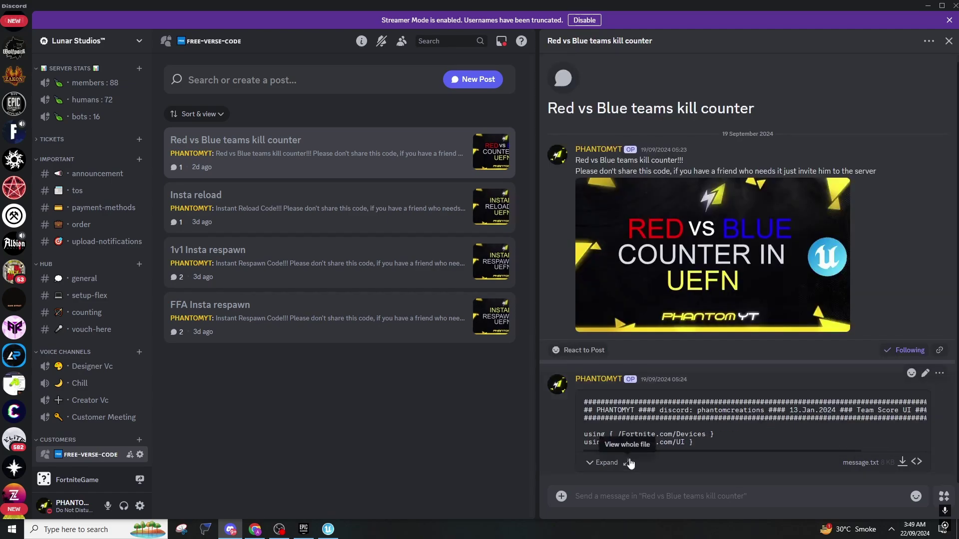
pyautogui.click(629, 463)
pyautogui.scroll(-6, 538, 429)
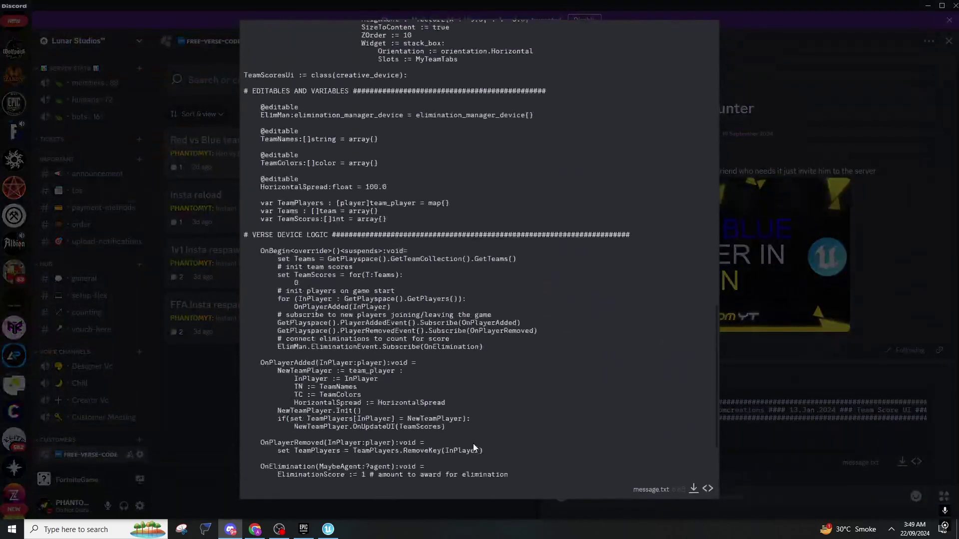
pyautogui.moveTo(439, 467); pyautogui.dragTo(265, 28)
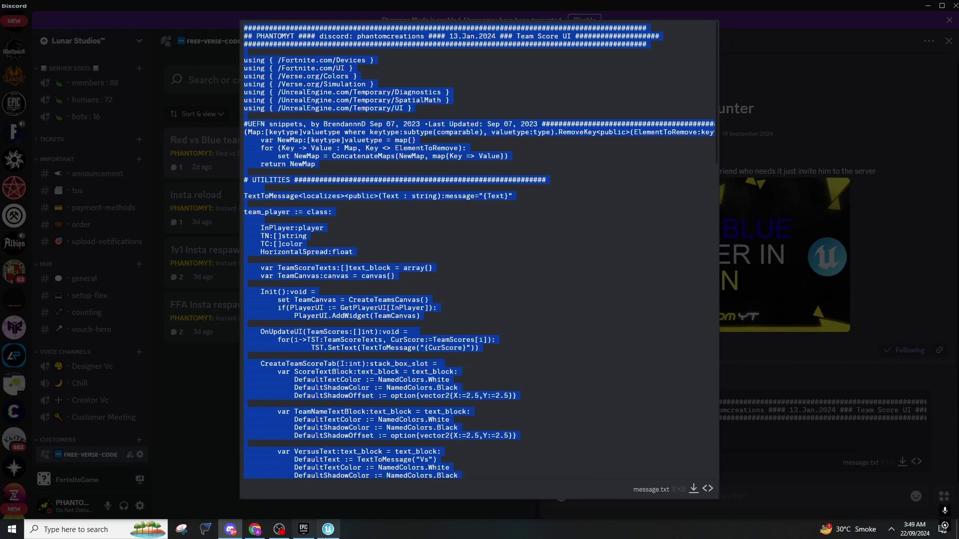
# Step: Return to Unreal Editor, add an empty Verse device file named counter to the hello project, and open it
pyautogui.click(327, 529)
pyautogui.rightClick(724, 85)
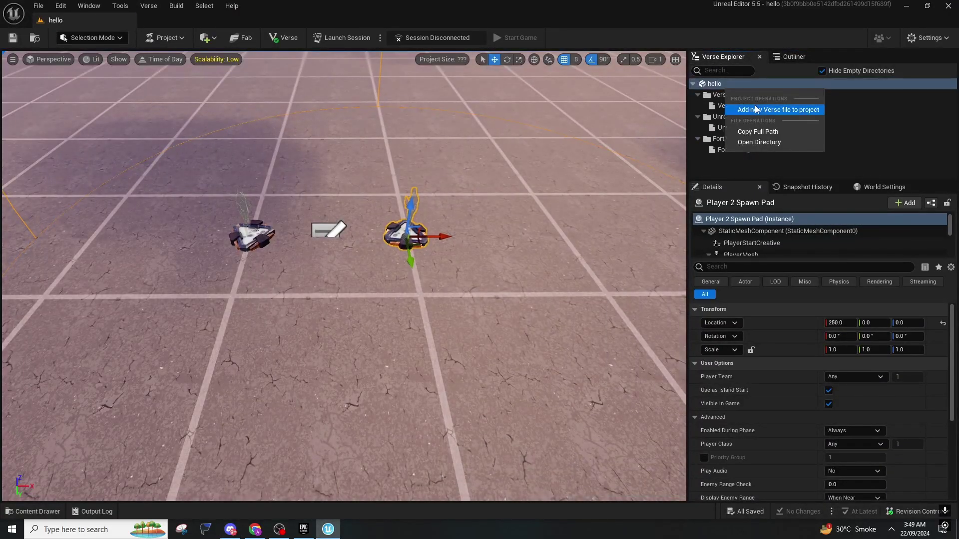
pyautogui.click(767, 111)
pyautogui.moveTo(602, 423); pyautogui.dragTo(313, 439)
pyautogui.write('counter')
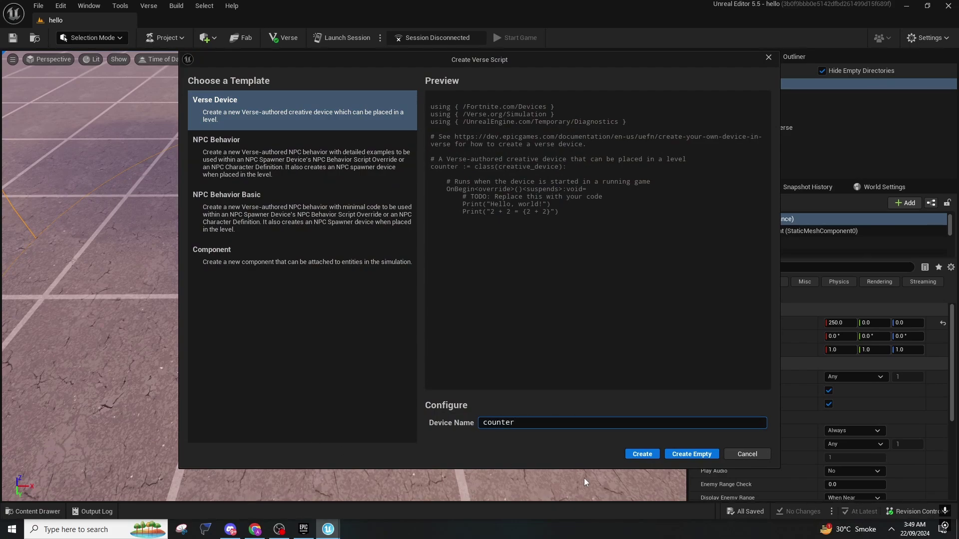
pyautogui.click(693, 456)
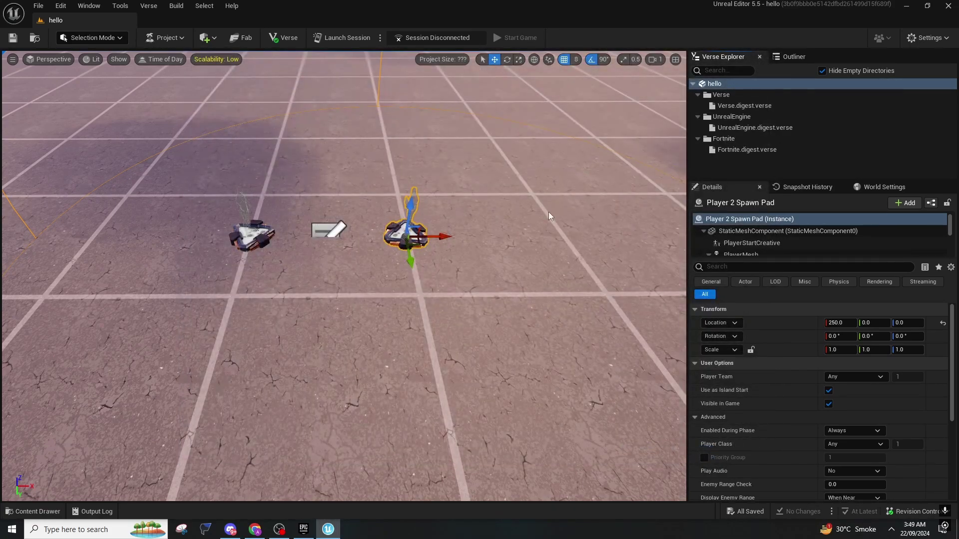
pyautogui.click(737, 107)
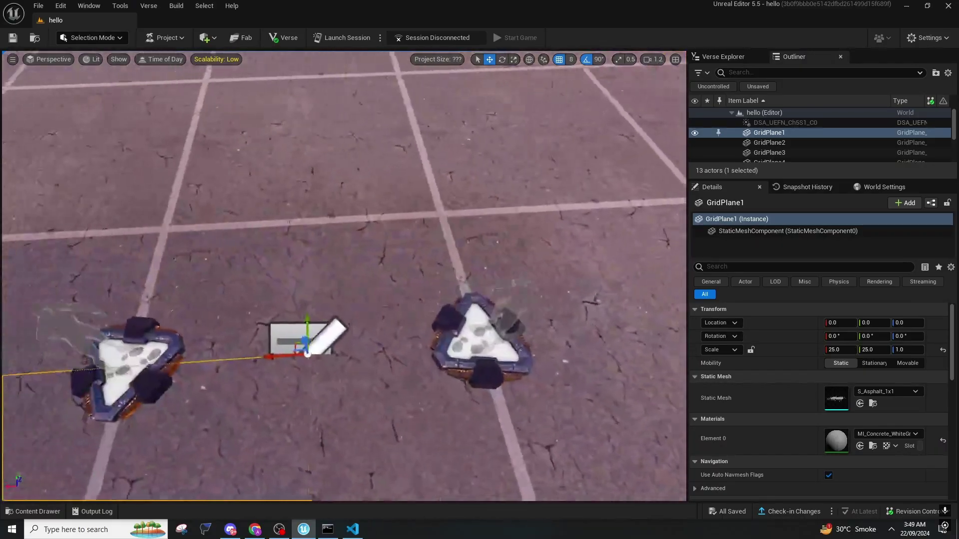
# Step: Place the TeamScoresUi Verse device on the ground near the two player spawn pads
pyautogui.hotkey('ctrl', 'space')
pyautogui.moveTo(358, 270); pyautogui.dragTo(345, 184)
pyautogui.rightClick(428, 214)
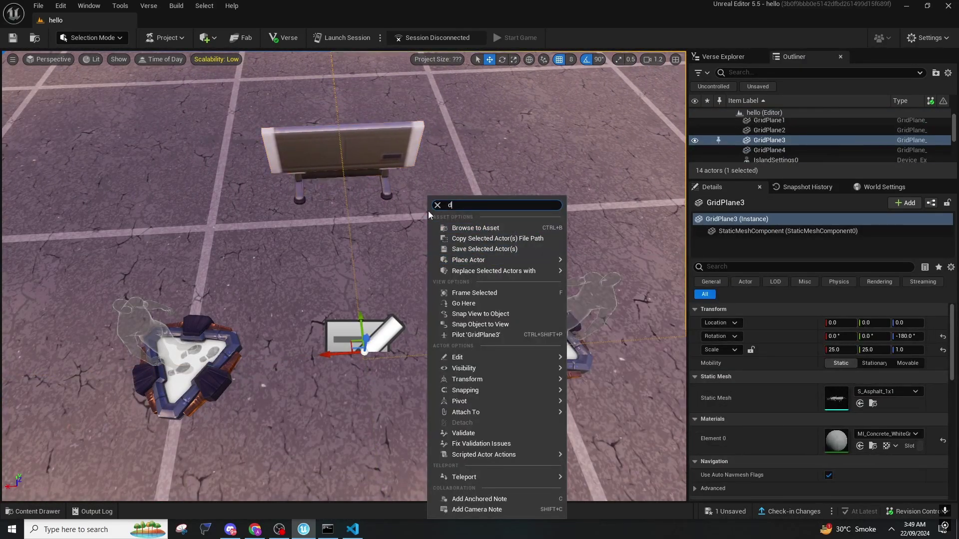
pyautogui.moveTo(420, 210); pyautogui.dragTo(358, 171, button='right')
pyautogui.hotkey('ctrl', 'z')
pyautogui.moveTo(408, 233); pyautogui.dragTo(380, 294, button='right')
# Step: Search the Fortnite content for "elim" and place an Elimination Manager in front of the TeamScoresUi device
pyautogui.hotkey('ctrl', 'space')
pyautogui.click(57, 289)
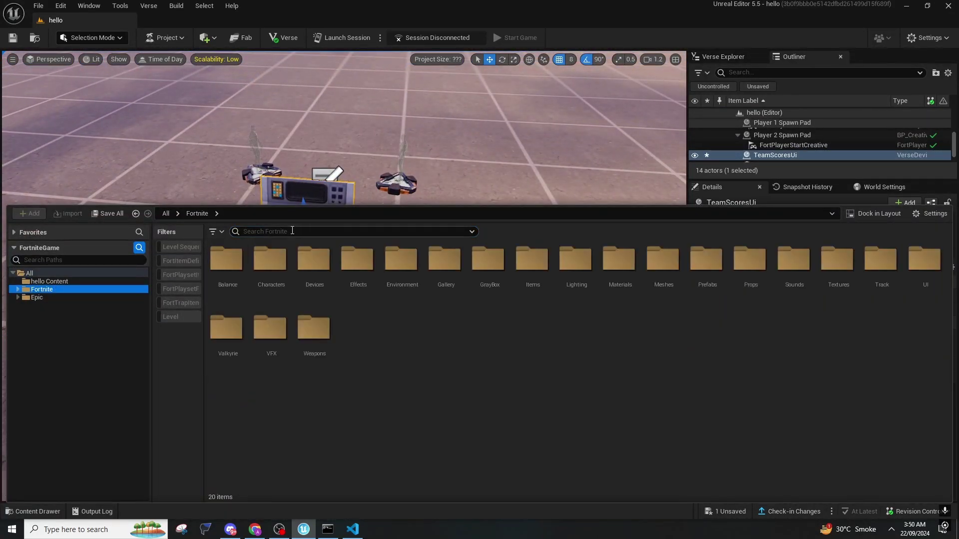
pyautogui.click(319, 231)
pyautogui.write('elim')
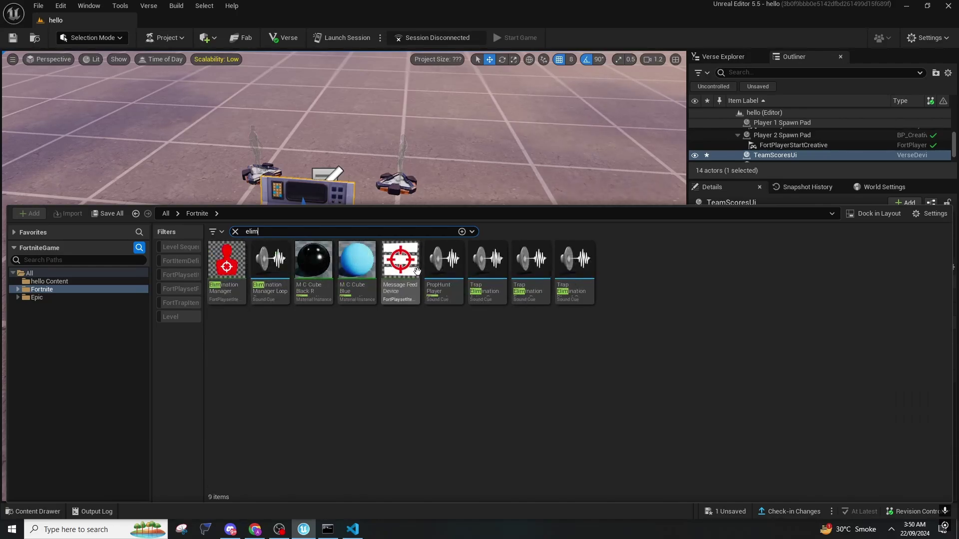
pyautogui.moveTo(228, 281); pyautogui.dragTo(321, 176)
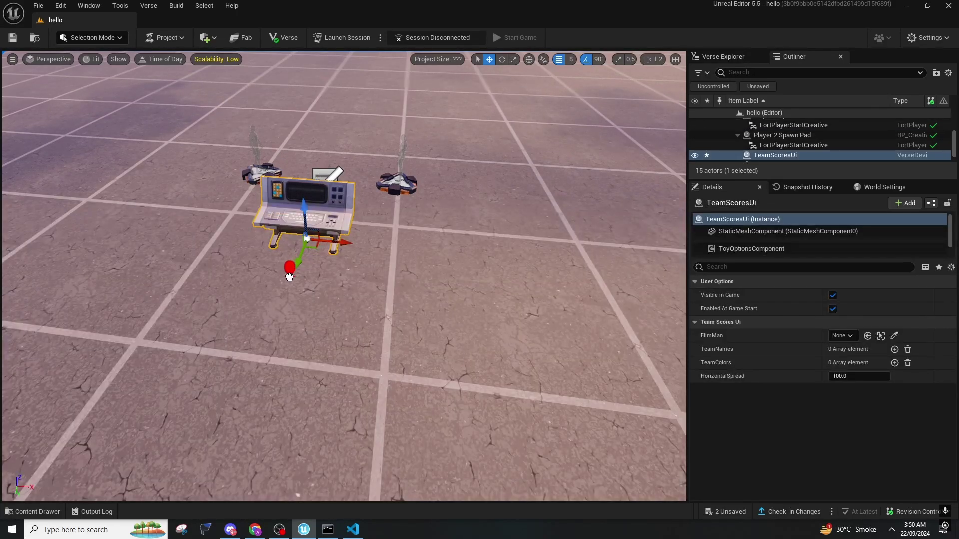
pyautogui.moveTo(289, 277); pyautogui.dragTo(288, 276)
# Step: Assign the placed Elimination Manager to the TeamScoresUi device's ElimMan reference
pyautogui.click(314, 202)
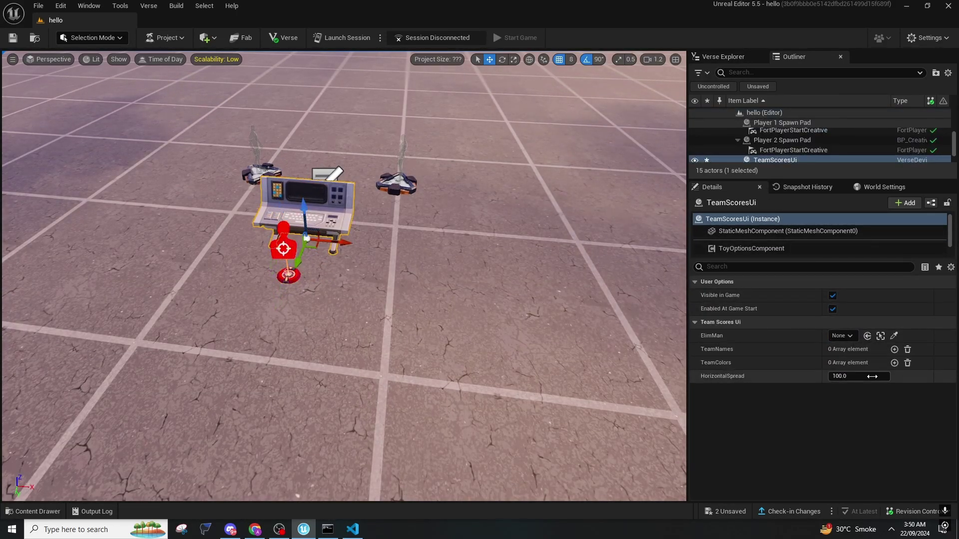
pyautogui.click(894, 335)
pyautogui.click(283, 249)
# Step: Add two TeamNames entries to the TeamScoresUi device, named RED and BLUE
pyautogui.click(894, 350)
pyautogui.click(894, 349)
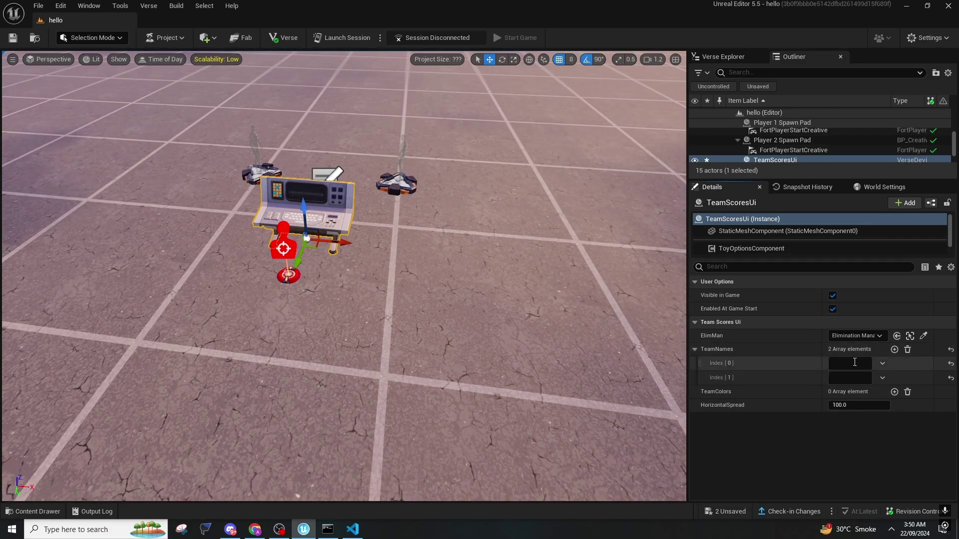
pyautogui.click(854, 367)
pyautogui.write('RED')
pyautogui.click(854, 377)
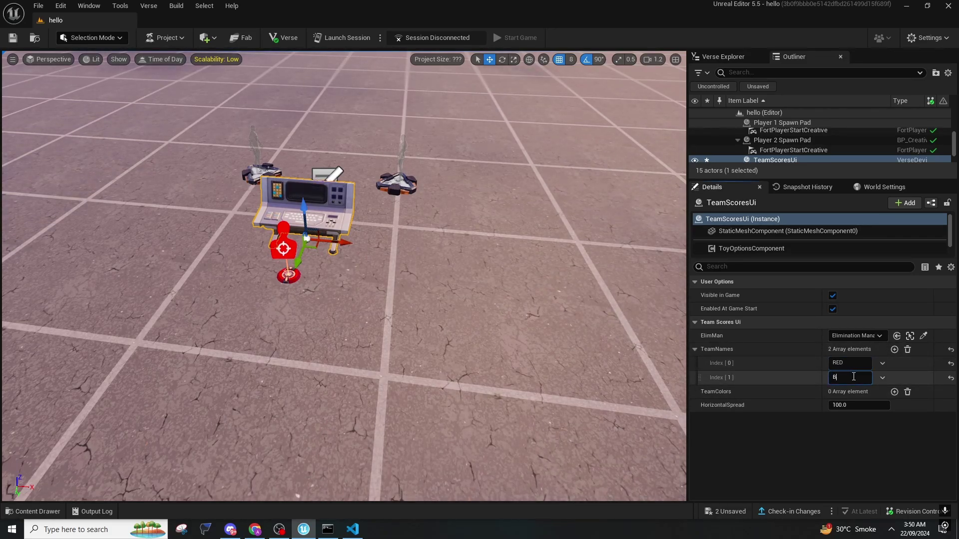
# Step: Add two TeamColors entries, red (sRGB FF003EFF) and blue (sRGB 2400FFFF), and set HorizontalSpread to 120
pyautogui.click(894, 392)
pyautogui.click(894, 392)
pyautogui.click(855, 406)
pyautogui.click(738, 333)
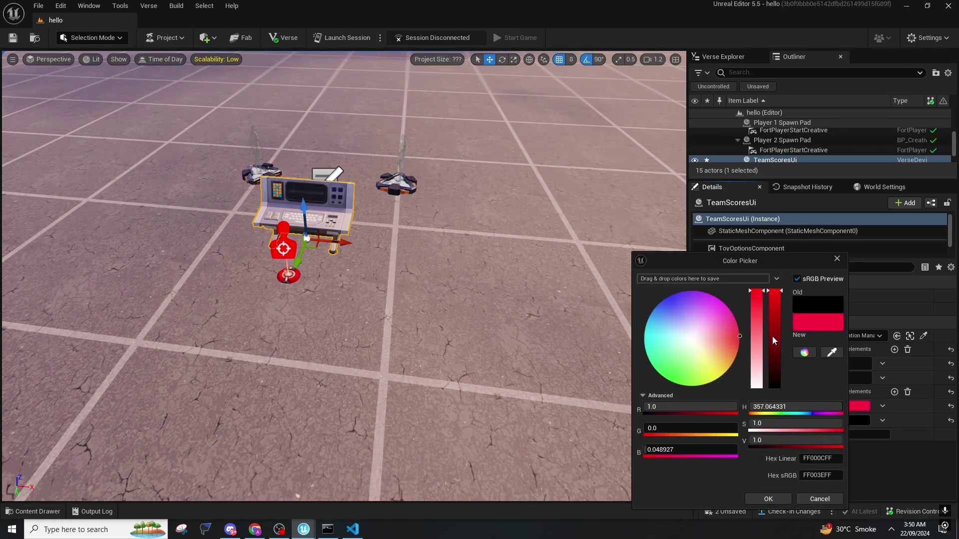
pyautogui.click(776, 499)
pyautogui.click(849, 420)
pyautogui.click(672, 292)
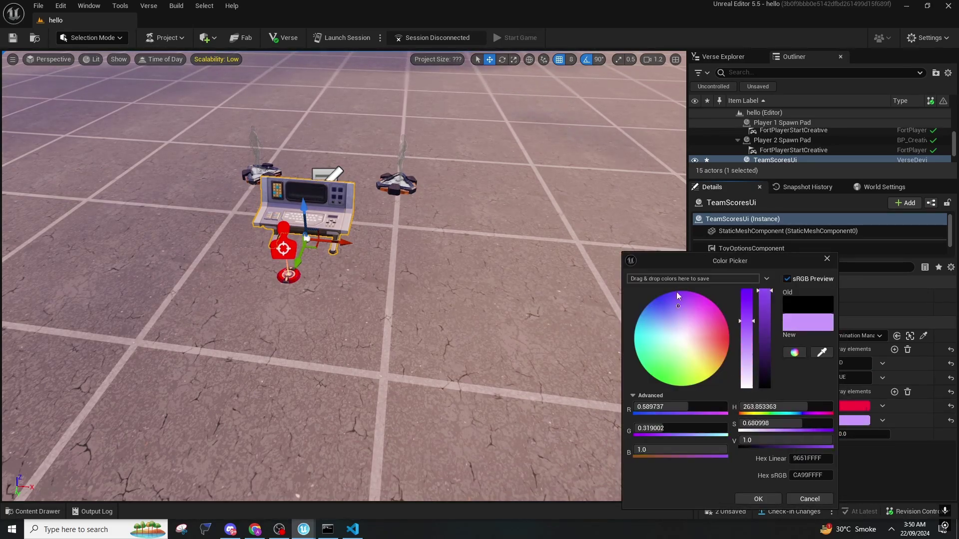
pyautogui.click(661, 309)
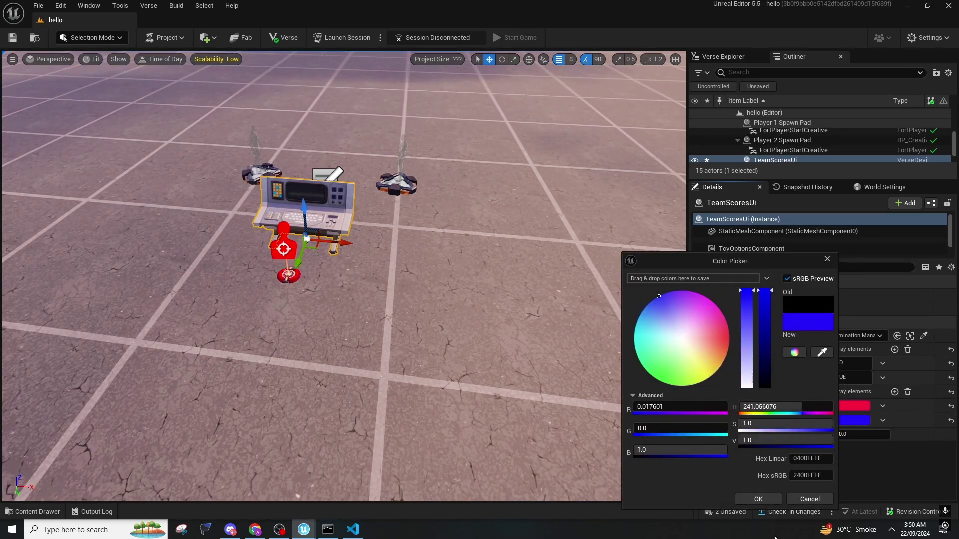
pyautogui.click(758, 499)
pyautogui.click(859, 434)
pyautogui.write('120')
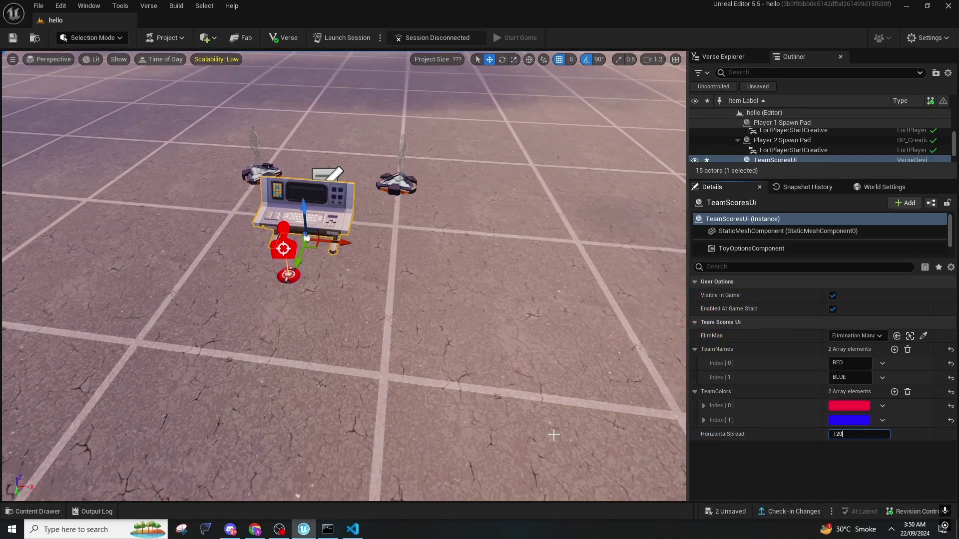
# Step: Search the Fortnite content for "wall" and place Agency FlatWall Str 01 beside the devices and spawn pads
pyautogui.moveTo(552, 435); pyautogui.dragTo(517, 409, button='right')
pyautogui.hotkey('ctrl', 'space')
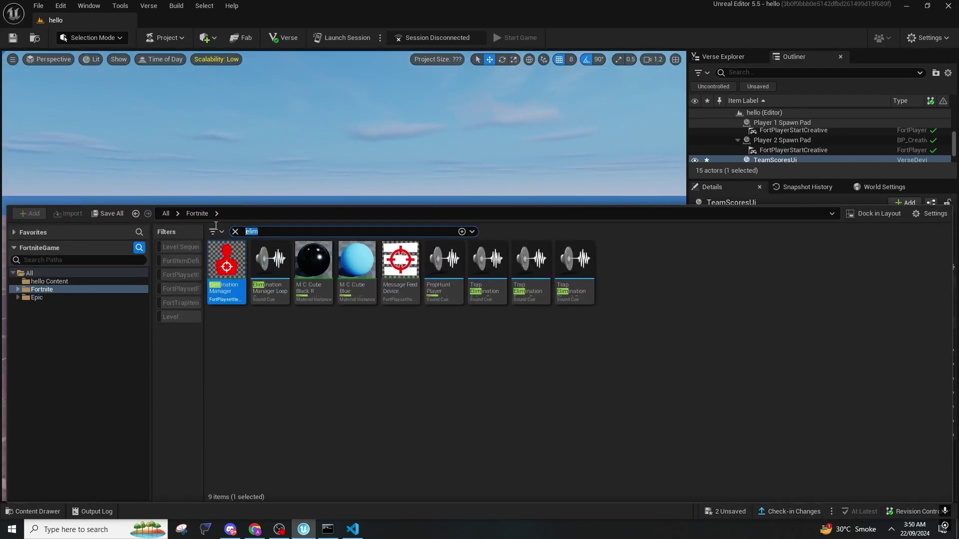
pyautogui.write('wall')
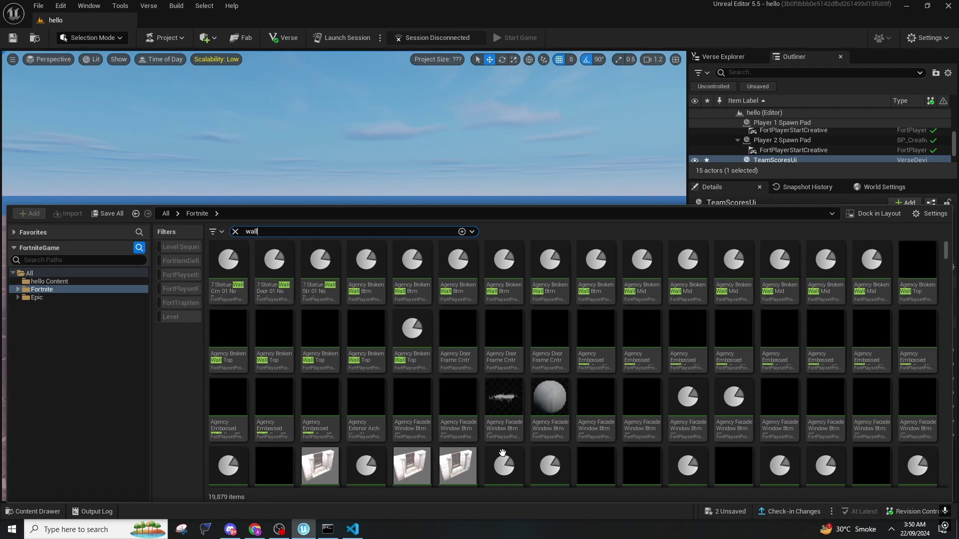
pyautogui.scroll(-10, 502, 453)
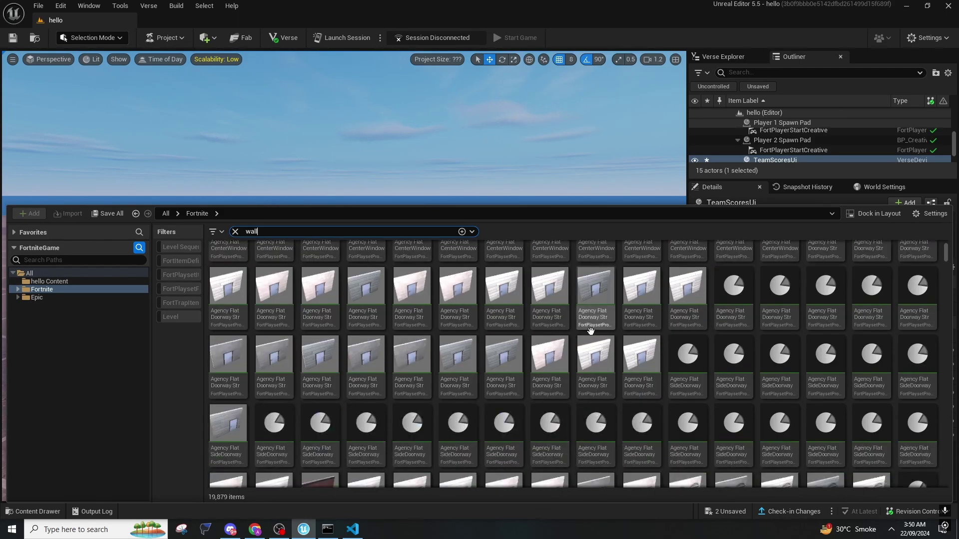
pyautogui.scroll(-6, 590, 330)
pyautogui.moveTo(550, 357); pyautogui.dragTo(522, 387)
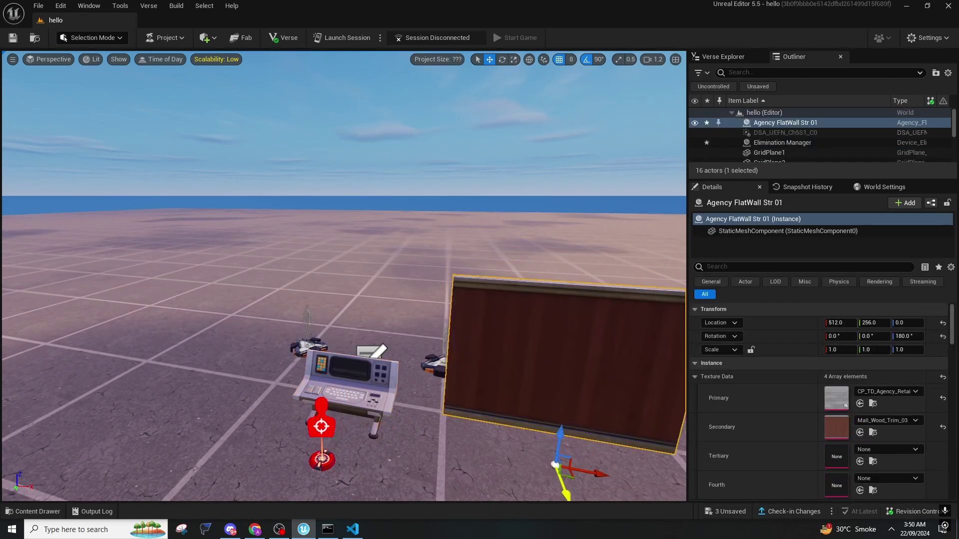
# Step: Rotate the placed Agency FlatWall Str 01 about the vertical axis to 0°
pyautogui.moveTo(487, 370); pyautogui.dragTo(527, 445, button='right')
pyautogui.press('e')
pyautogui.moveTo(389, 237); pyautogui.dragTo(417, 470)
pyautogui.press('w')
# Step: Duplicate the wall beside itself at X 1024, and add two more copies on the other side of the devices, the outer at X -1024
pyautogui.moveTo(298, 325); pyautogui.dragTo(422, 325, button='right')
pyautogui.press('s')
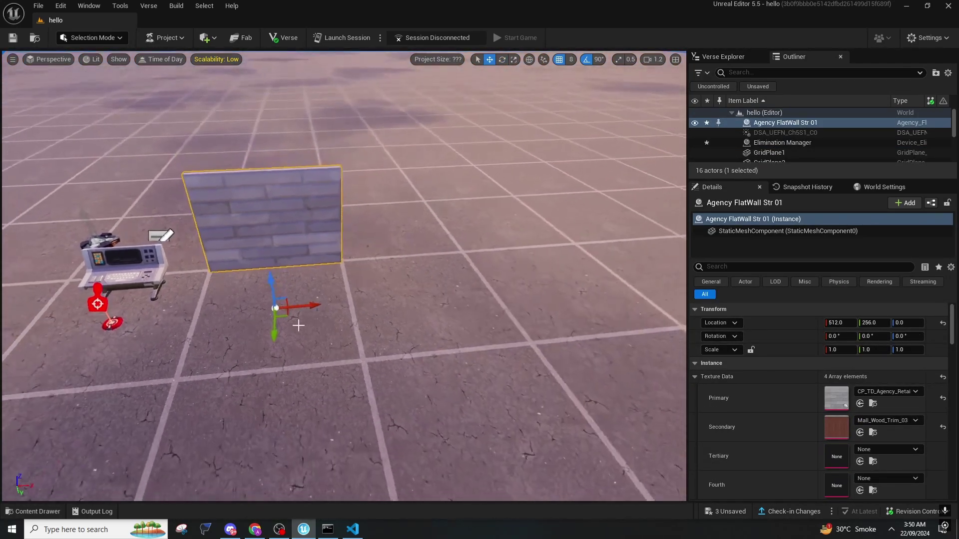
pyautogui.keyDown('alt'); pyautogui.moveTo(302, 305); pyautogui.dragTo(448, 304); pyautogui.keyUp('alt')
pyautogui.moveTo(484, 303); pyautogui.dragTo(440, 325, button='right')
pyautogui.press('s')
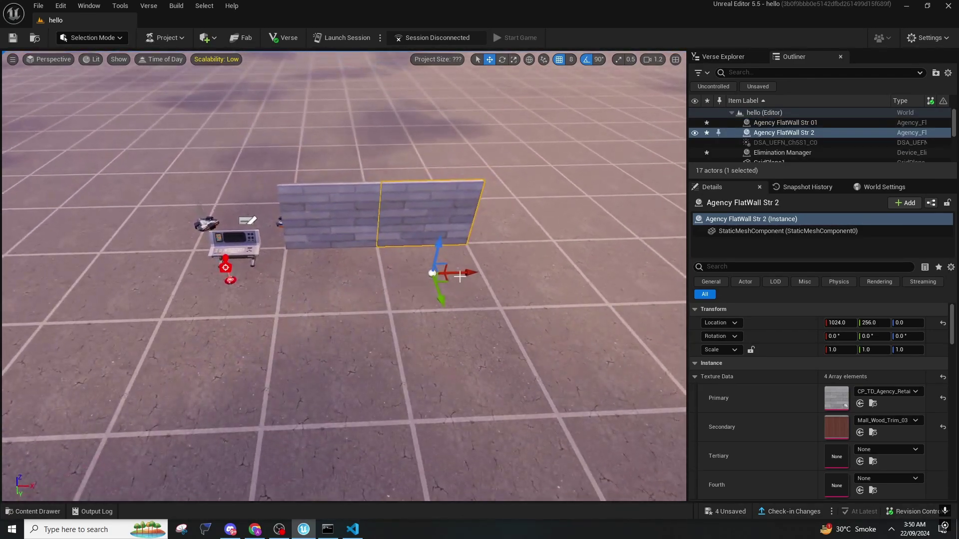
pyautogui.keyDown('alt'); pyautogui.moveTo(454, 273); pyautogui.dragTo(60, 284); pyautogui.keyUp('alt')
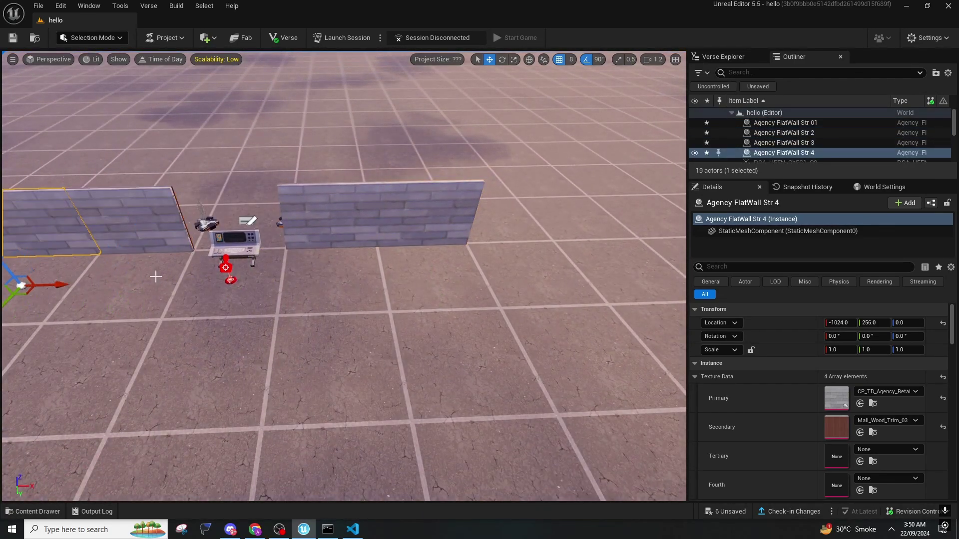
# Step: Search the Fortnite content for "floor", place a Blockout Floor A A tile by the walls and duplicate it along the row
pyautogui.moveTo(154, 276); pyautogui.dragTo(113, 259, button='right')
pyautogui.click(370, 261)
pyautogui.press('w')
pyautogui.press('a')
pyautogui.moveTo(349, 254); pyautogui.dragTo(410, 246, button='right')
pyautogui.hotkey('ctrl', 'space')
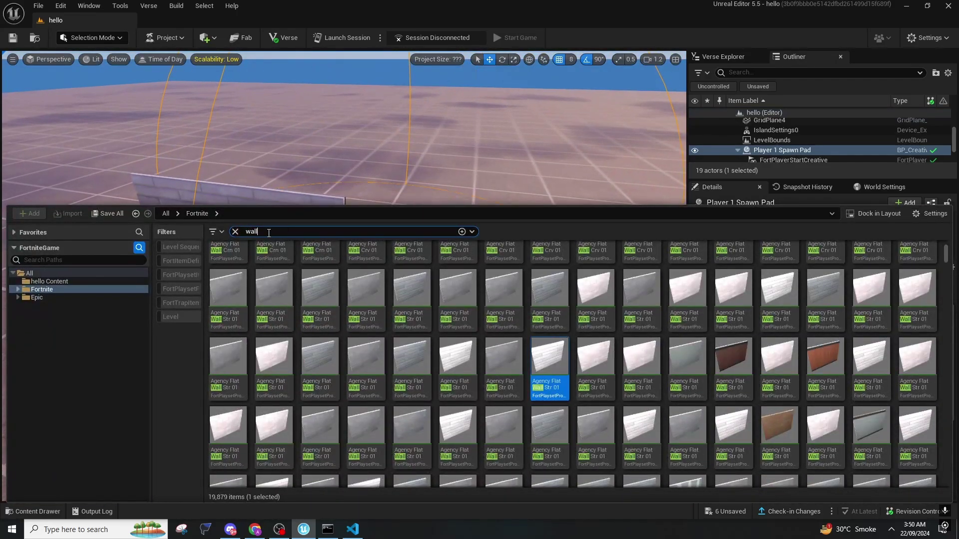
pyautogui.write('floor')
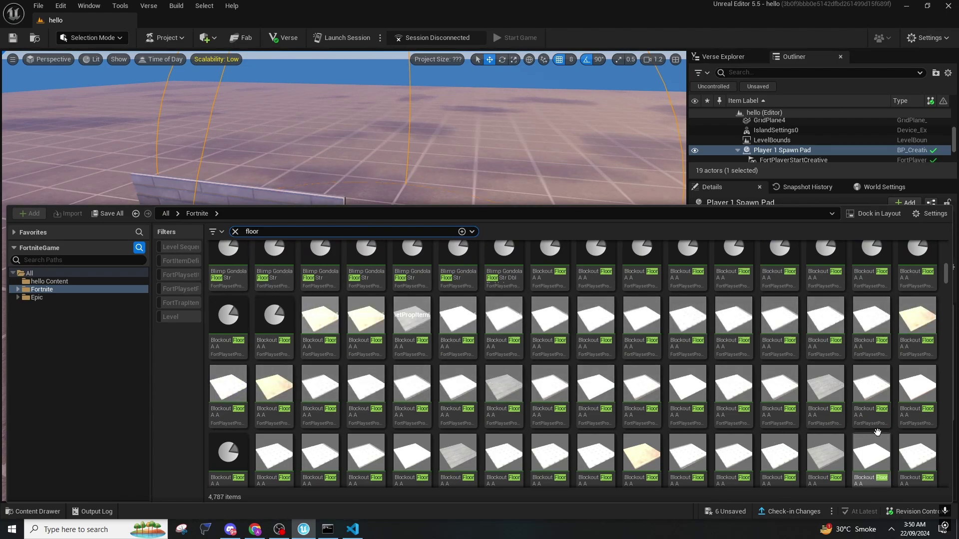
pyautogui.moveTo(874, 447); pyautogui.dragTo(644, 396)
pyautogui.moveTo(528, 350); pyautogui.dragTo(582, 345, button='right')
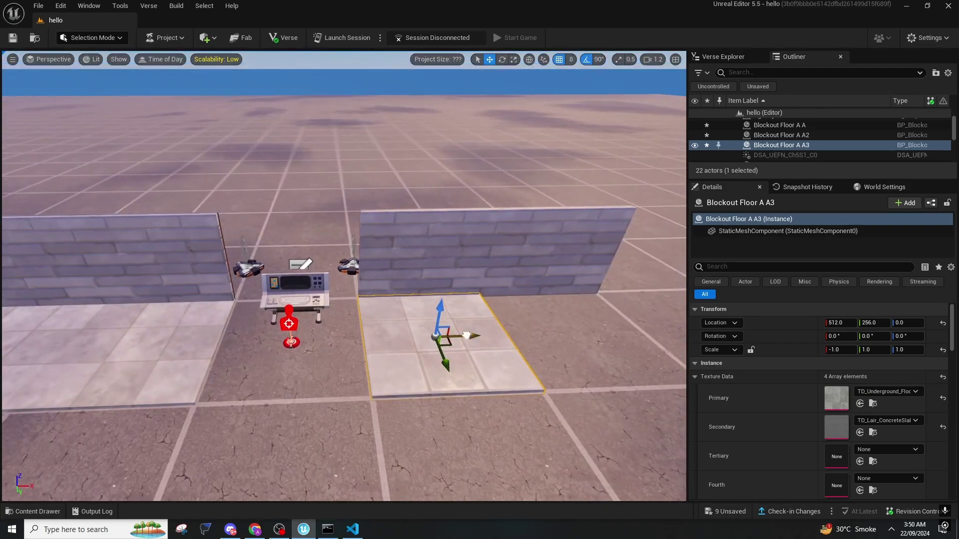
# Step: Duplicate the floor tile to X 1024 and copy the tiles to the other side of the walls
pyautogui.keyDown('alt'); pyautogui.moveTo(467, 335); pyautogui.dragTo(612, 334); pyautogui.keyUp('alt')
pyautogui.press('d')
pyautogui.moveTo(507, 319); pyautogui.dragTo(349, 344, button='right')
pyautogui.scroll(2, 507, 319)
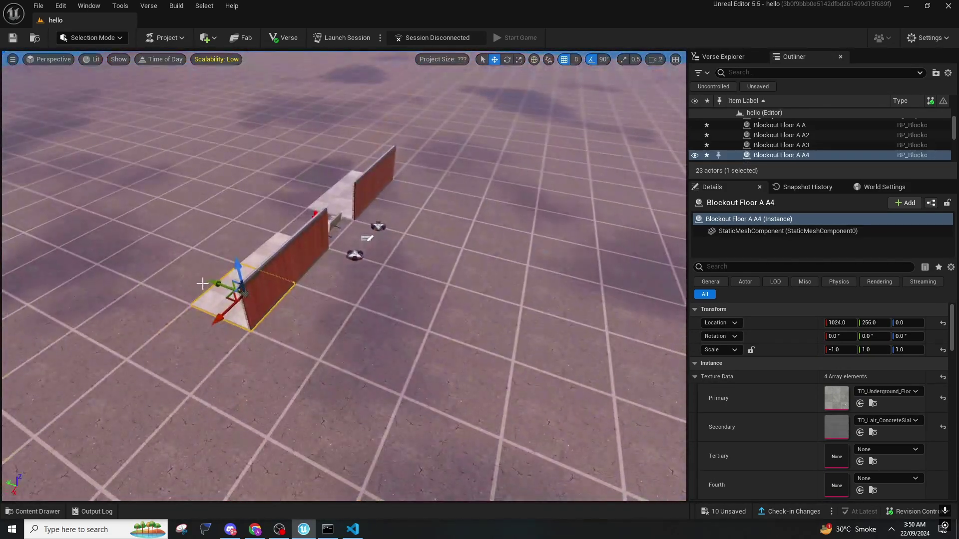
pyautogui.keyDown('alt'); pyautogui.moveTo(218, 284); pyautogui.dragTo(405, 192); pyautogui.keyUp('alt')
# Step: Select both player spawn pads and move them together along Y, away from the walls and devices
pyautogui.click(377, 227)
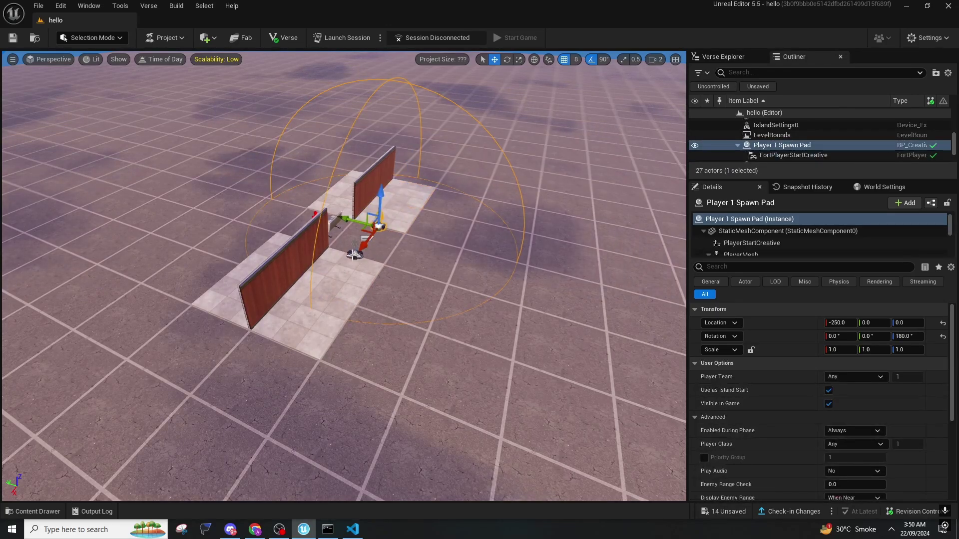
pyautogui.keyDown('ctrl'); pyautogui.click(355, 253); pyautogui.keyUp('ctrl')
pyautogui.moveTo(355, 254); pyautogui.dragTo(164, 230, button='right')
pyautogui.press('d')
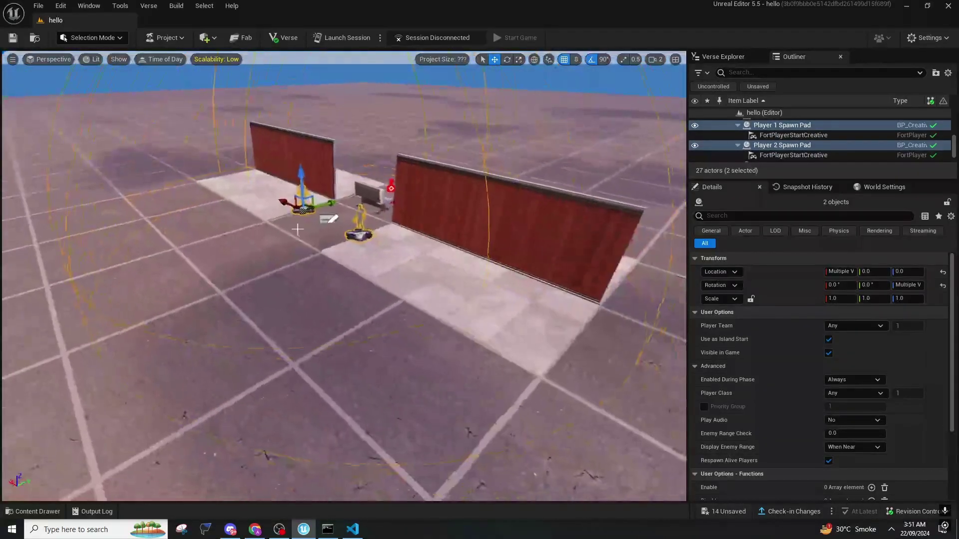
pyautogui.moveTo(327, 199); pyautogui.dragTo(265, 220)
# Step: Save all unsaved changes in the hello level
pyautogui.click(358, 250)
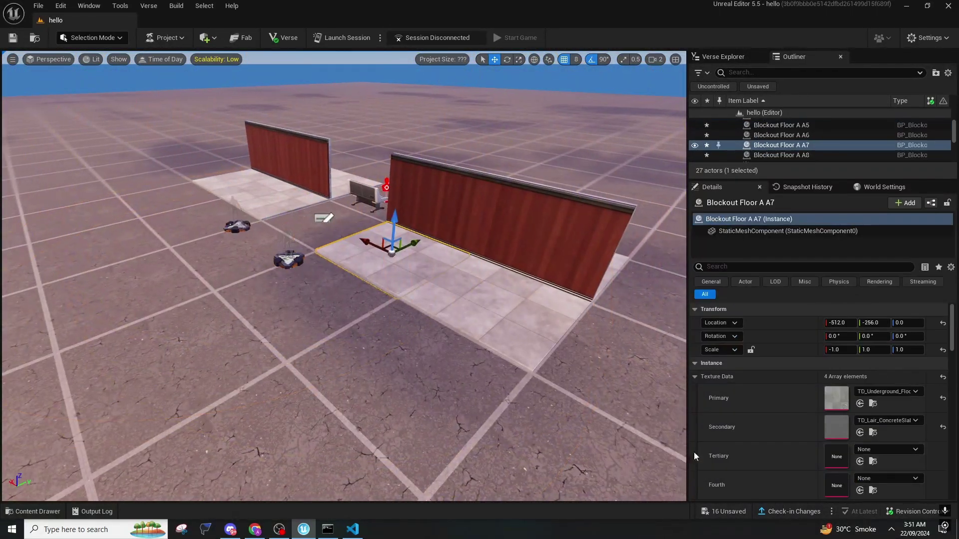
pyautogui.click(724, 511)
pyautogui.click(553, 379)
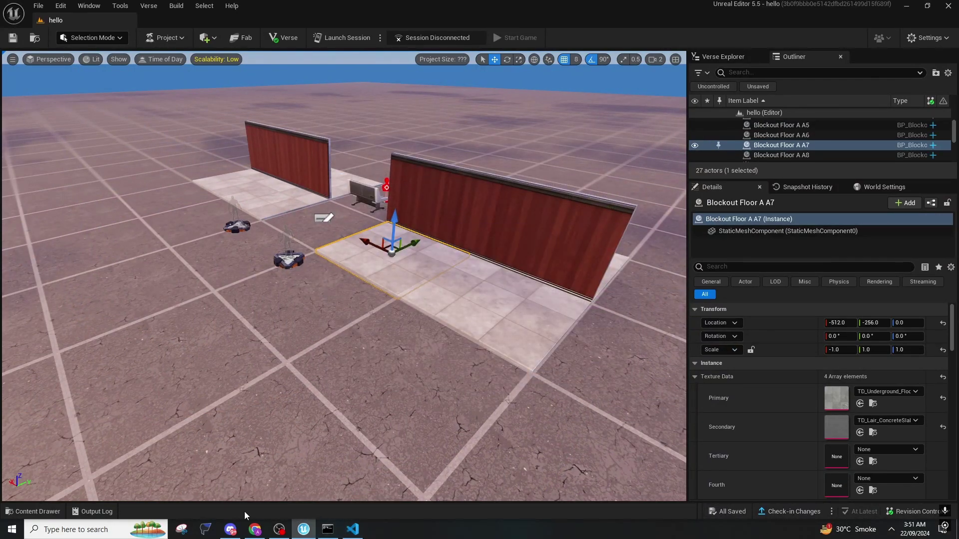
pyautogui.press('super')
pyautogui.write('exp')
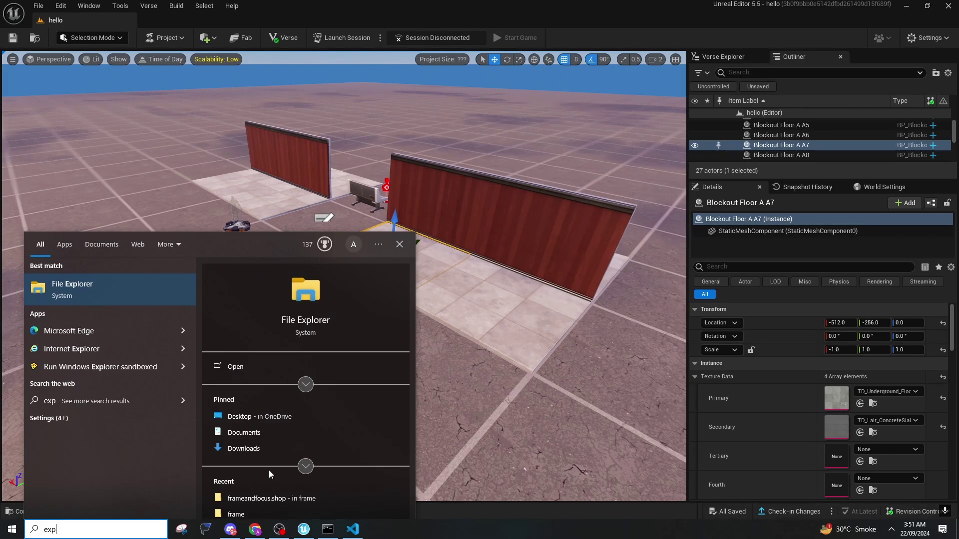
pyautogui.moveTo(329, 180); pyautogui.dragTo(236, 208, button='right')
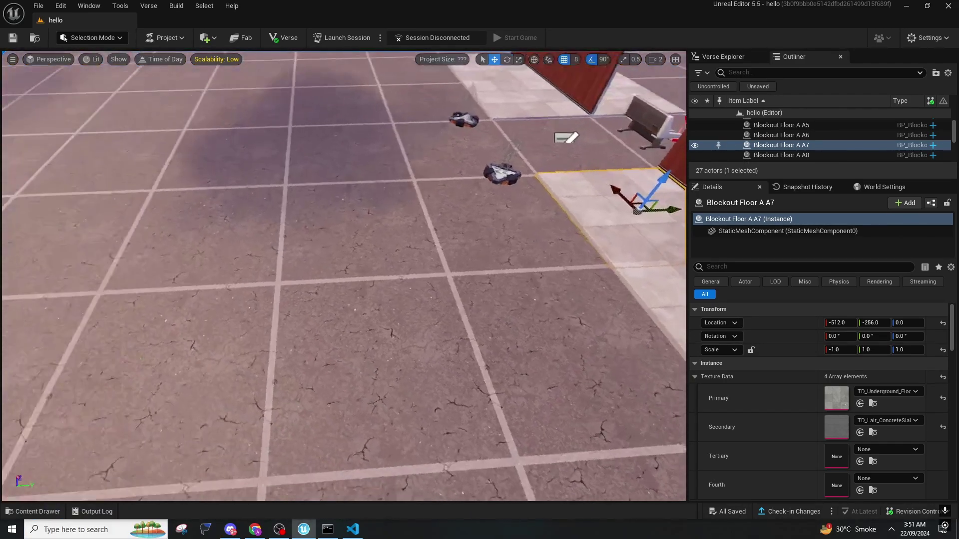
# Step: Clear the floor asset search and show the hello Content folder in File Explorer
pyautogui.click(44, 513)
pyautogui.doubleClick(265, 232)
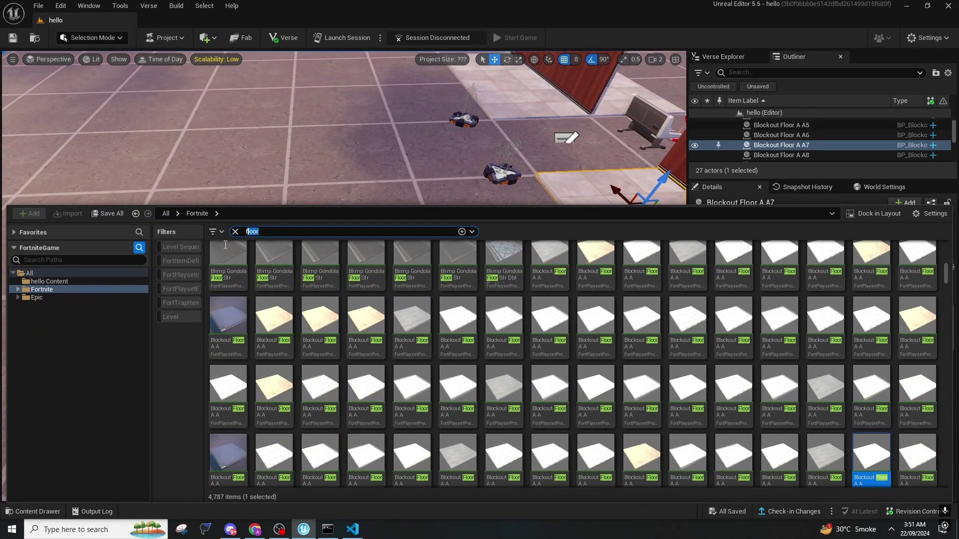
pyautogui.press('BackSpace')
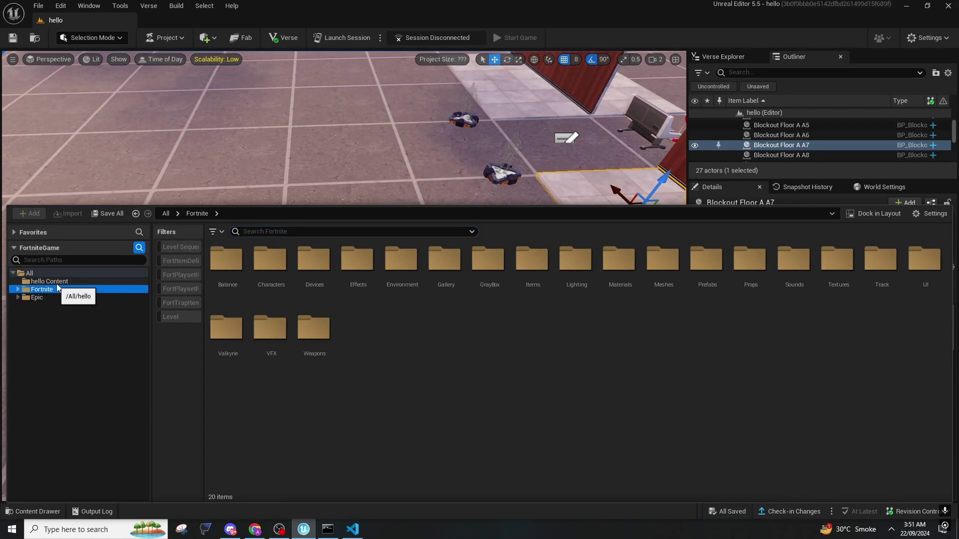
pyautogui.rightClick(58, 284)
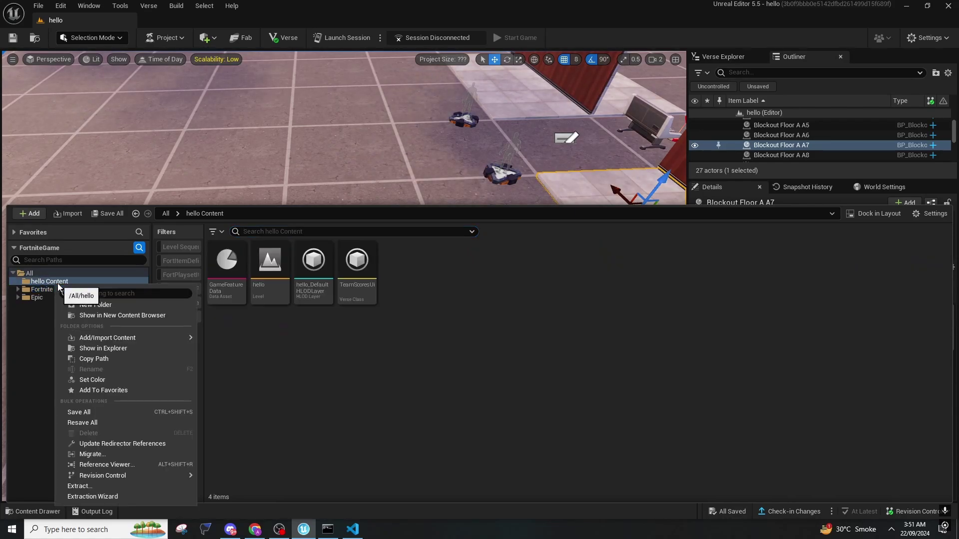
pyautogui.click(102, 343)
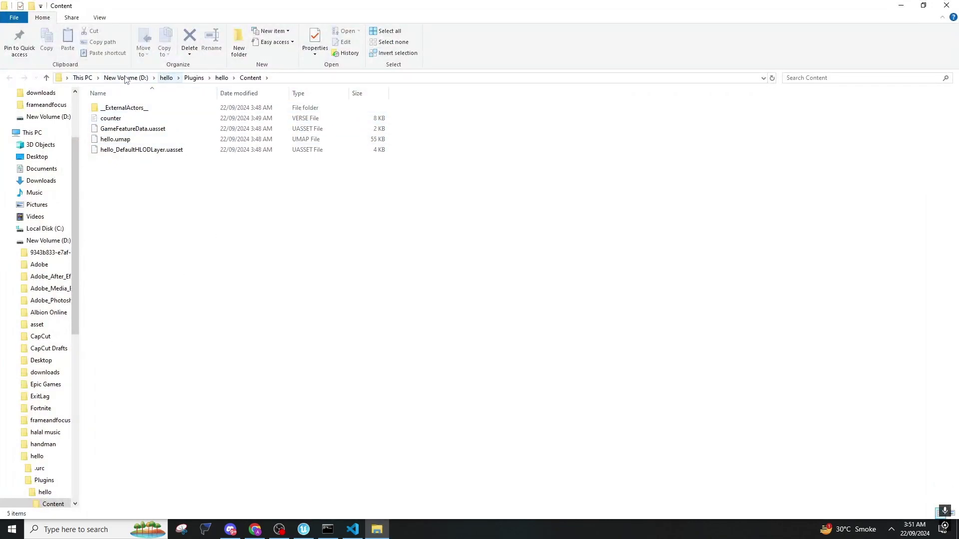
# Step: Go to the hello project folder on drive D: and open its hello UEFNPROJECT file in Notepad
pyautogui.click(128, 79)
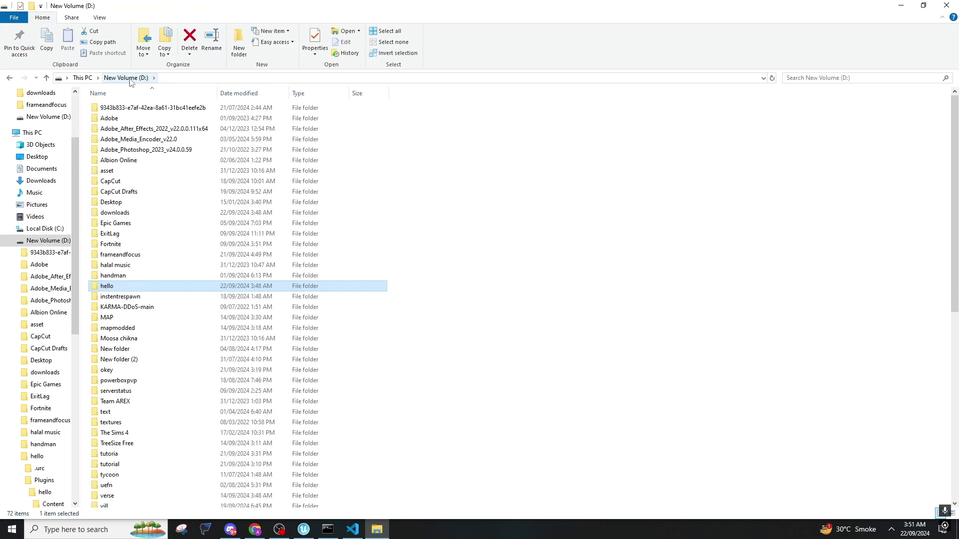
pyautogui.doubleClick(102, 289)
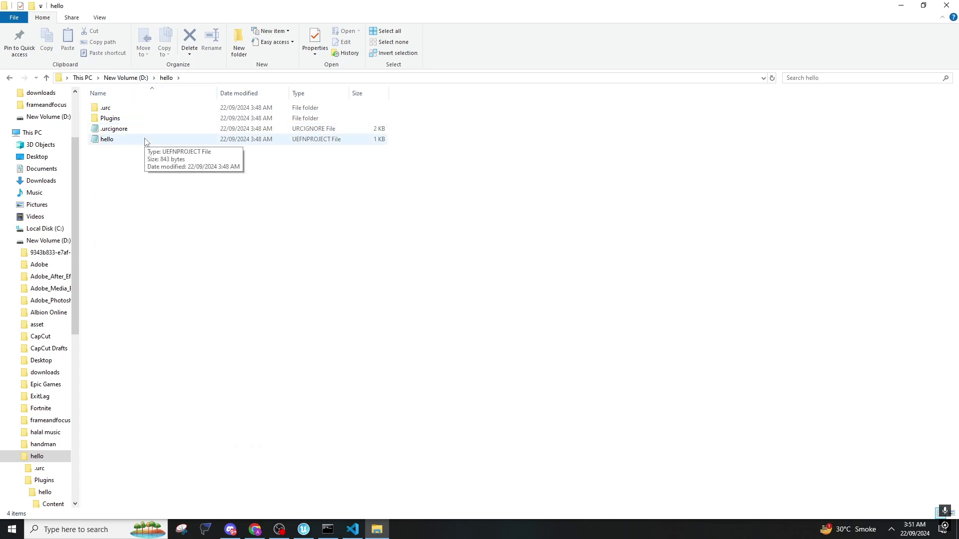
pyautogui.moveTo(161, 166); pyautogui.dragTo(166, 144)
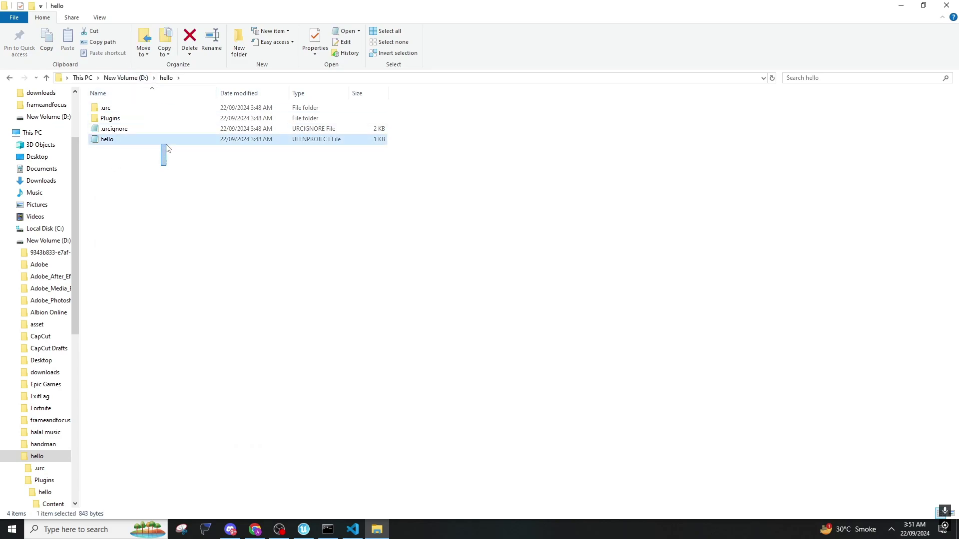
pyautogui.doubleClick(156, 144)
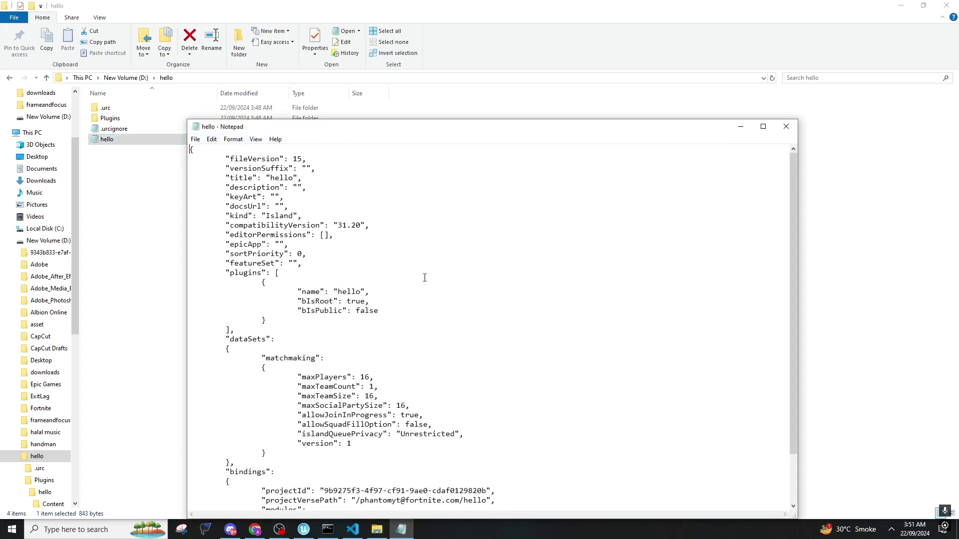
# Step: Delete the projectId, projectVersePath and modules entries inside the bindings block, leaving empty braces, and save the file
pyautogui.scroll(-3, 339, 473)
pyautogui.moveTo(280, 485); pyautogui.dragTo(262, 433)
pyautogui.press('BackSpace')
pyautogui.press('BackSpace')
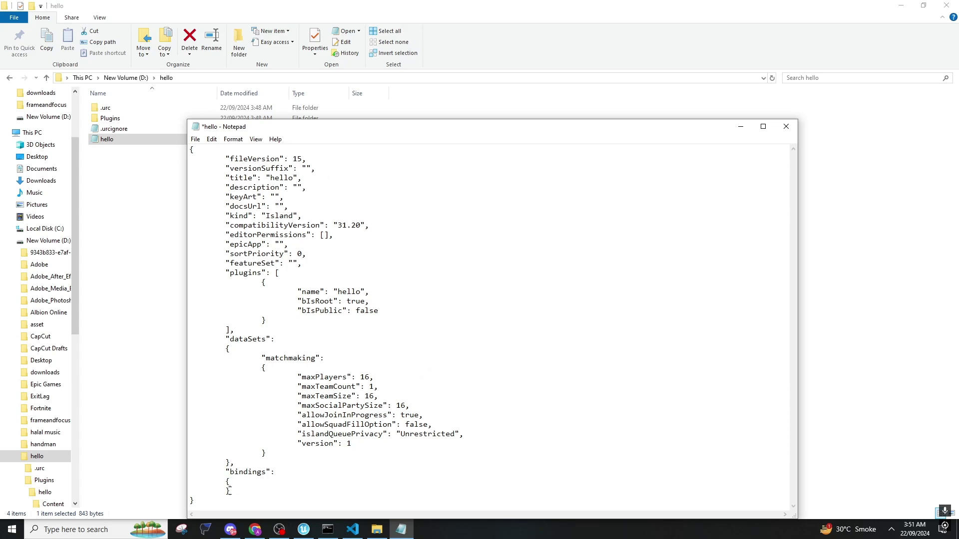
pyautogui.hotkey('ctrl', 'z')
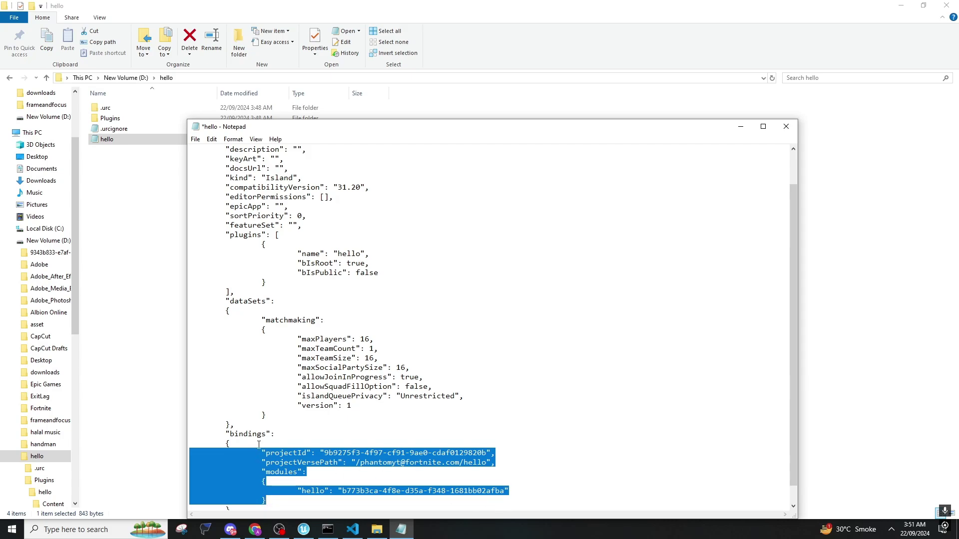
pyautogui.press('Delete')
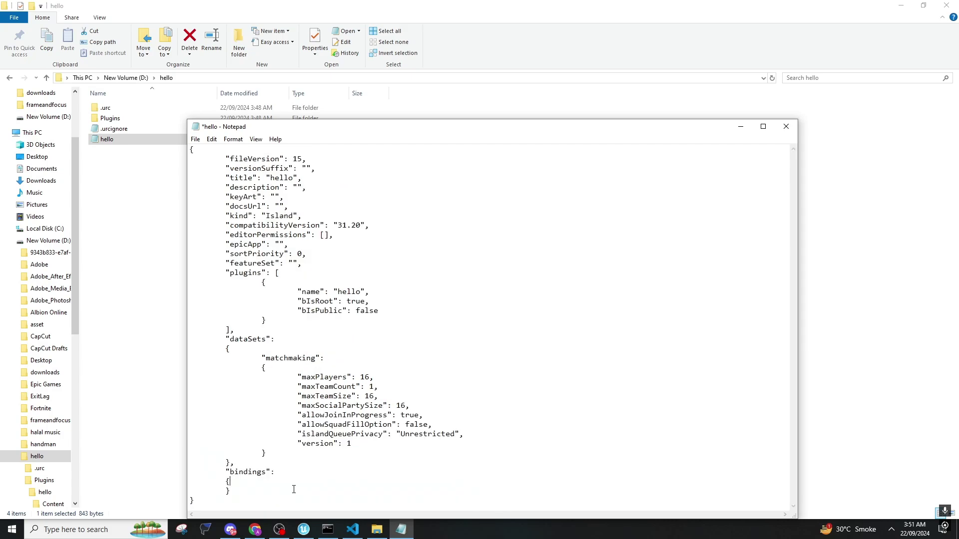
pyautogui.click(195, 139)
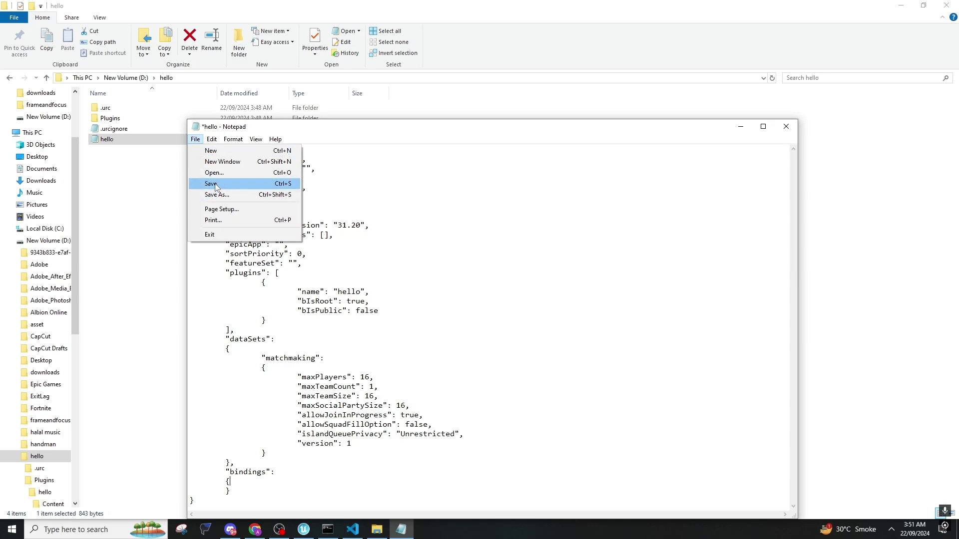
pyautogui.click(216, 184)
pyautogui.click(740, 126)
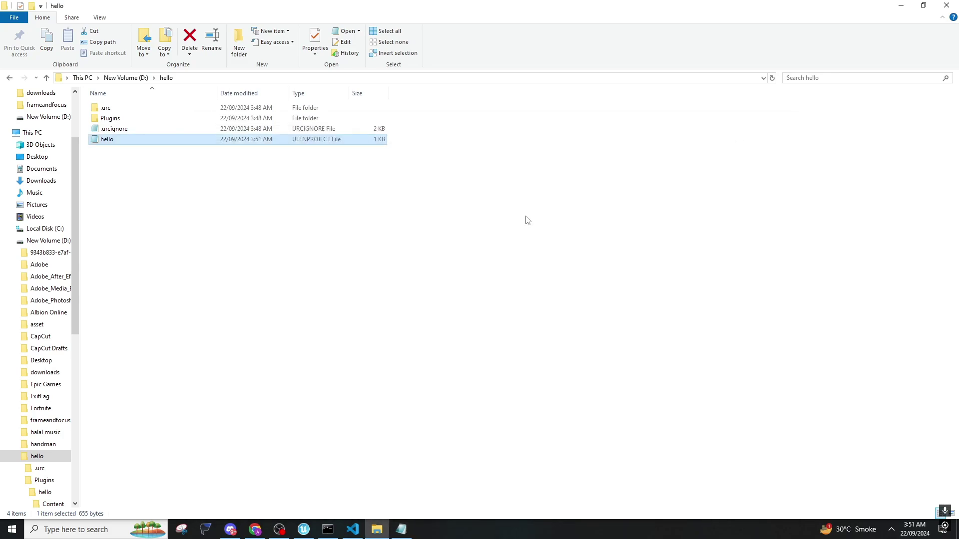
# Step: Copy the whole hello project folder from the root of drive D:
pyautogui.hotkey('alt', 'Up')
pyautogui.rightClick(161, 288)
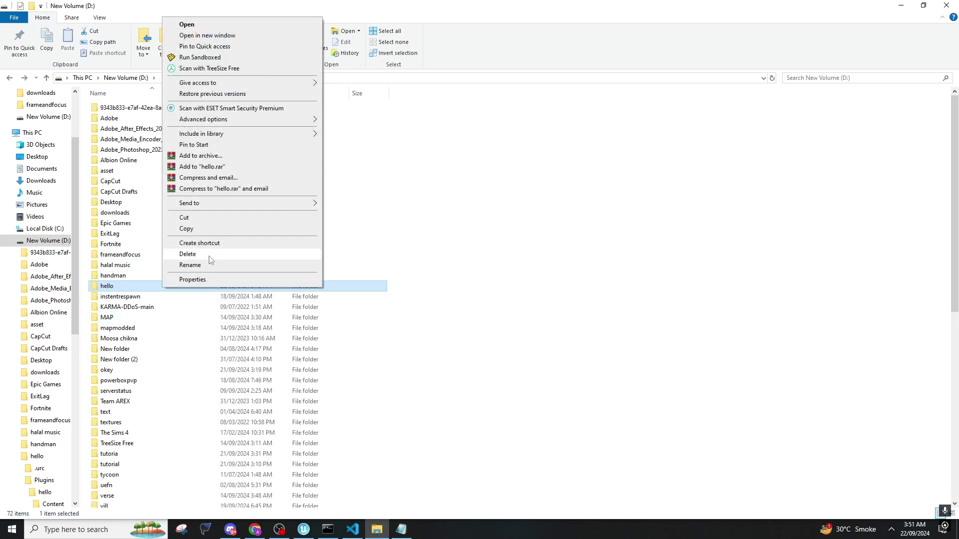
pyautogui.click(183, 229)
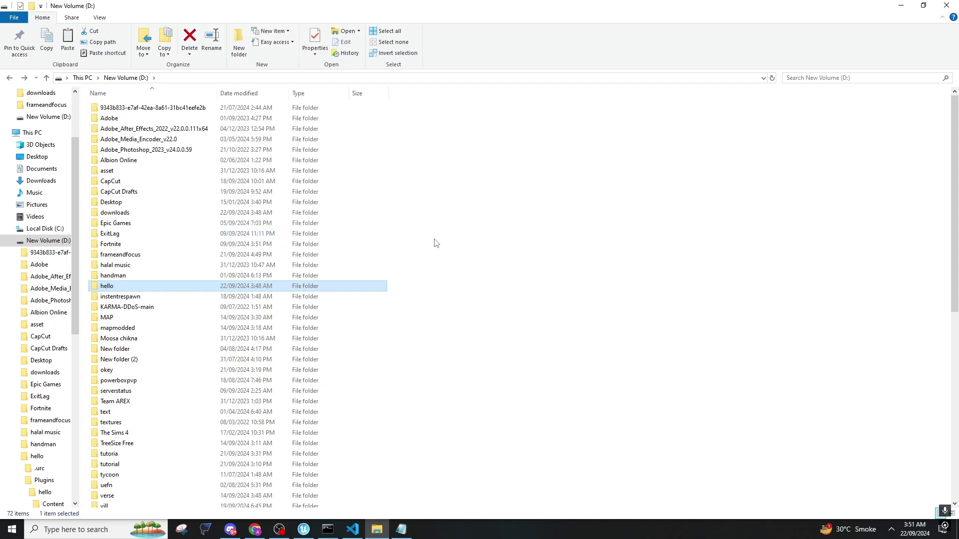
# Step: Open the VKTemplates folder inside Epic Games, Fortnite, FortniteGame on drive D:
pyautogui.doubleClick(138, 224)
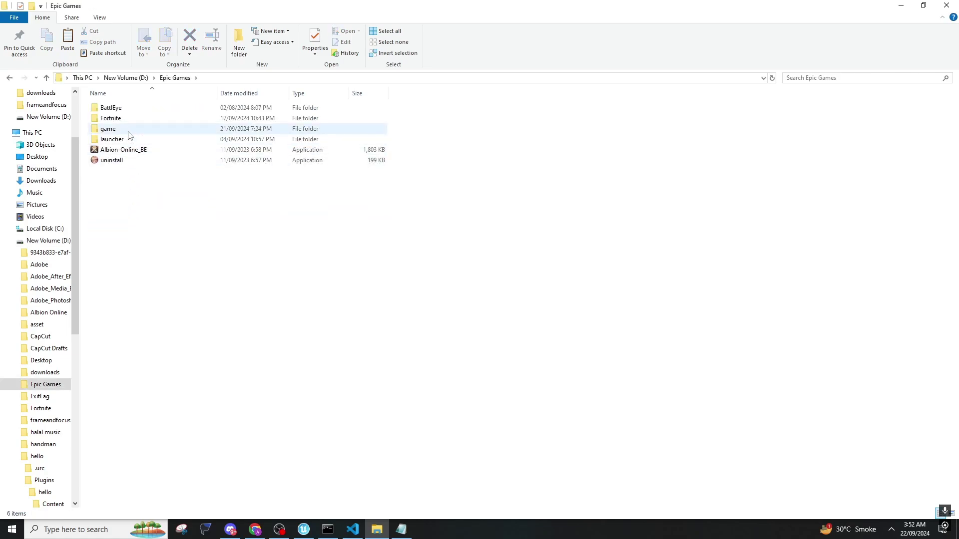
pyautogui.doubleClick(110, 118)
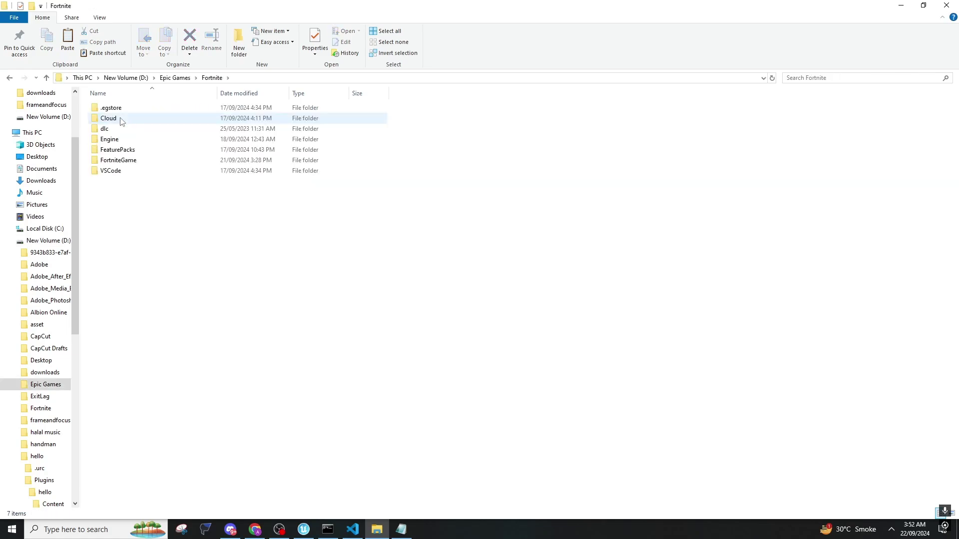
pyautogui.doubleClick(139, 161)
pyautogui.moveTo(140, 159); pyautogui.dragTo(134, 164)
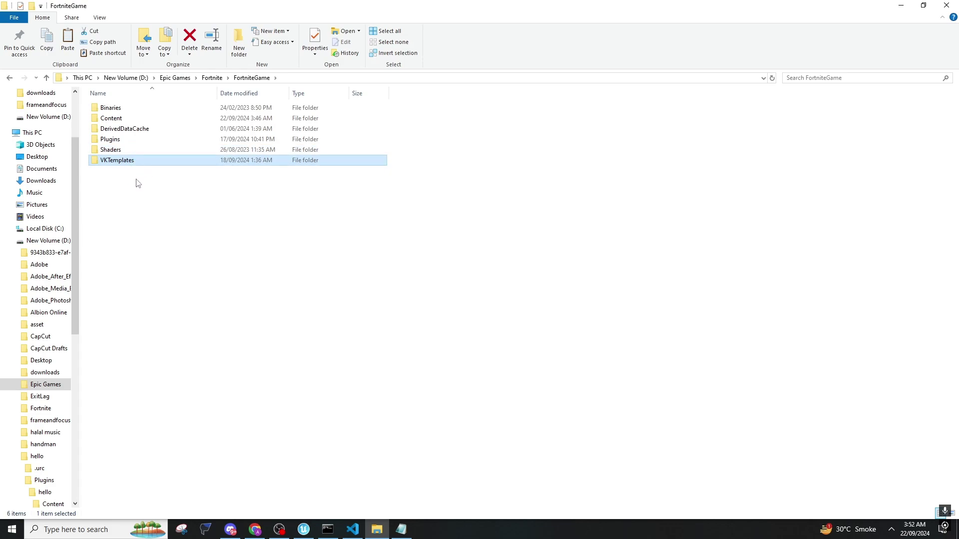
pyautogui.rightClick(143, 197)
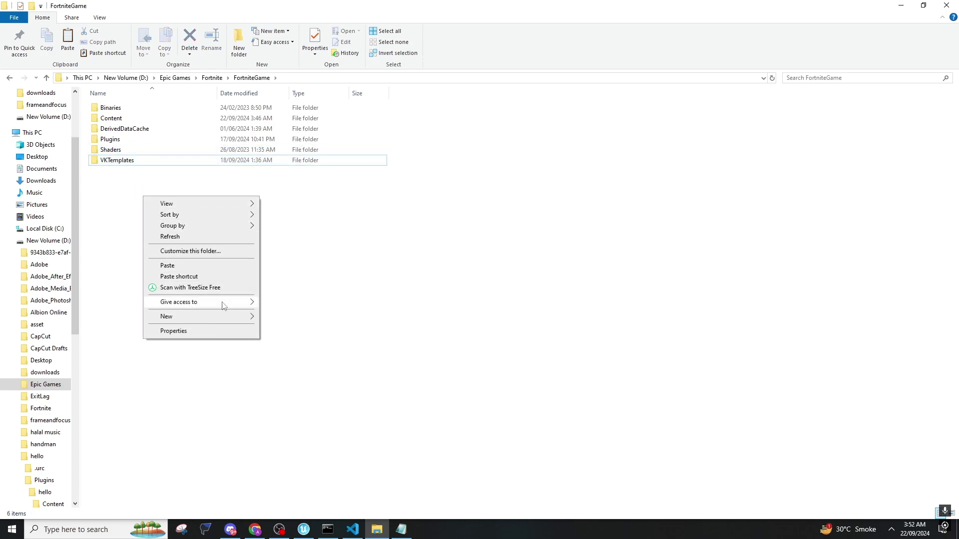
pyautogui.click(131, 162)
pyautogui.doubleClick(132, 163)
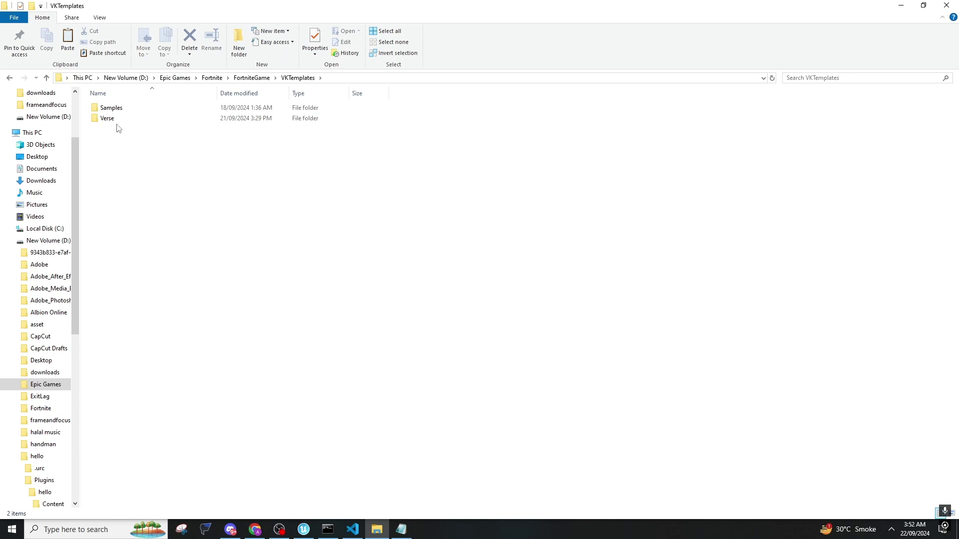
# Step: Create a new folder named basic in VKTemplates, beside the Samples and Verse folders
pyautogui.moveTo(119, 120); pyautogui.dragTo(129, 123)
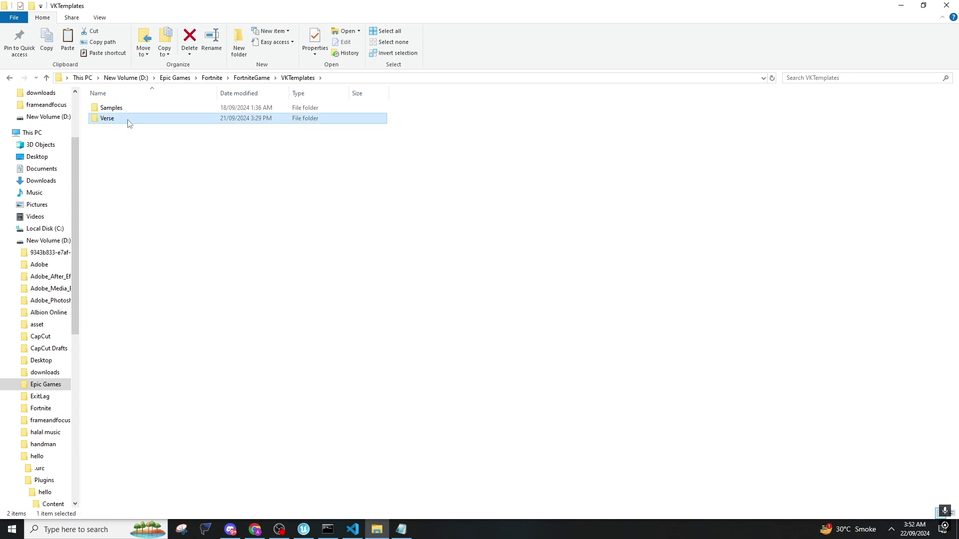
pyautogui.click(103, 150)
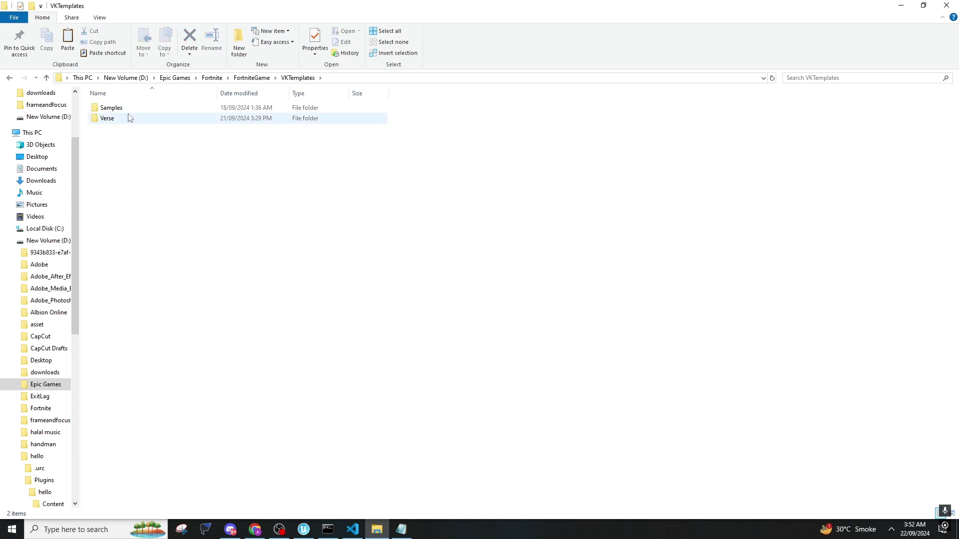
pyautogui.rightClick(127, 136)
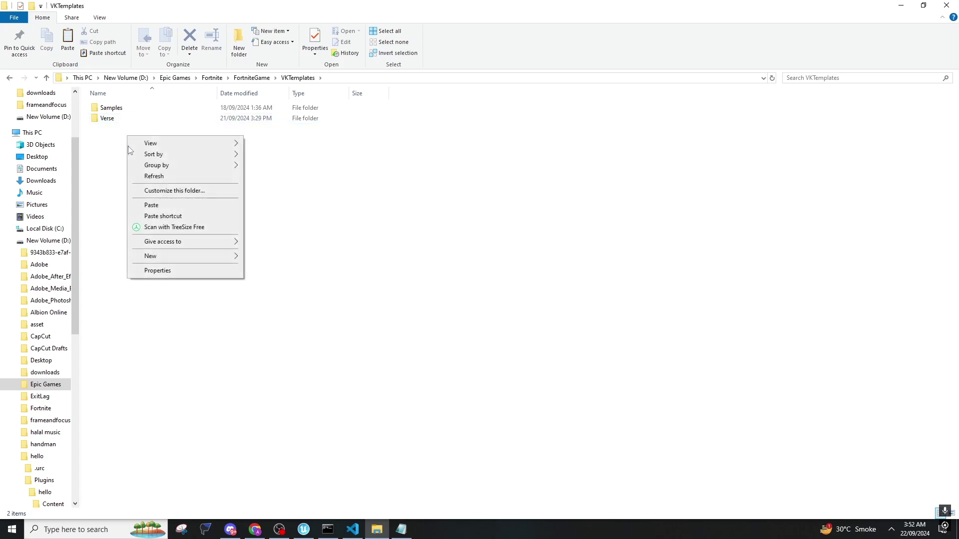
pyautogui.click(247, 210)
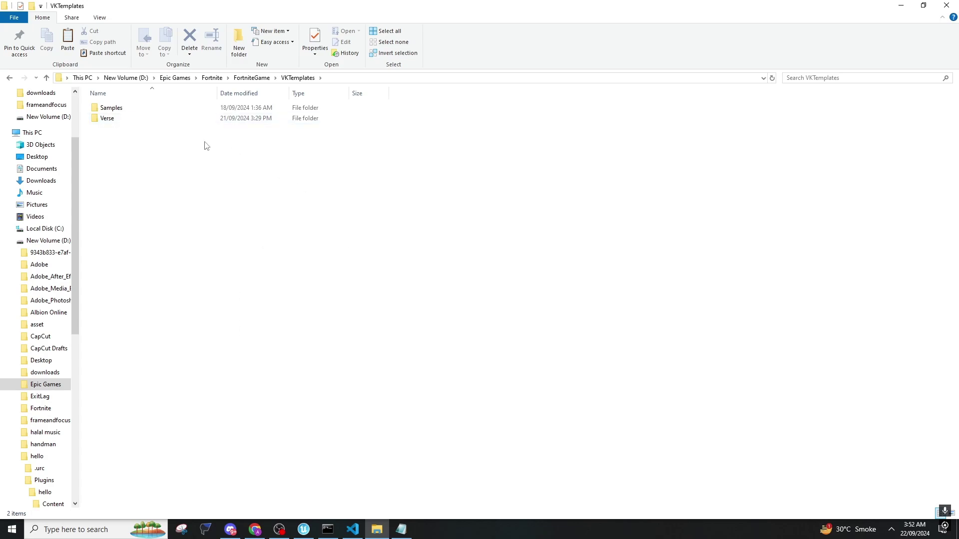
pyautogui.click(128, 118)
pyautogui.rightClick(177, 172)
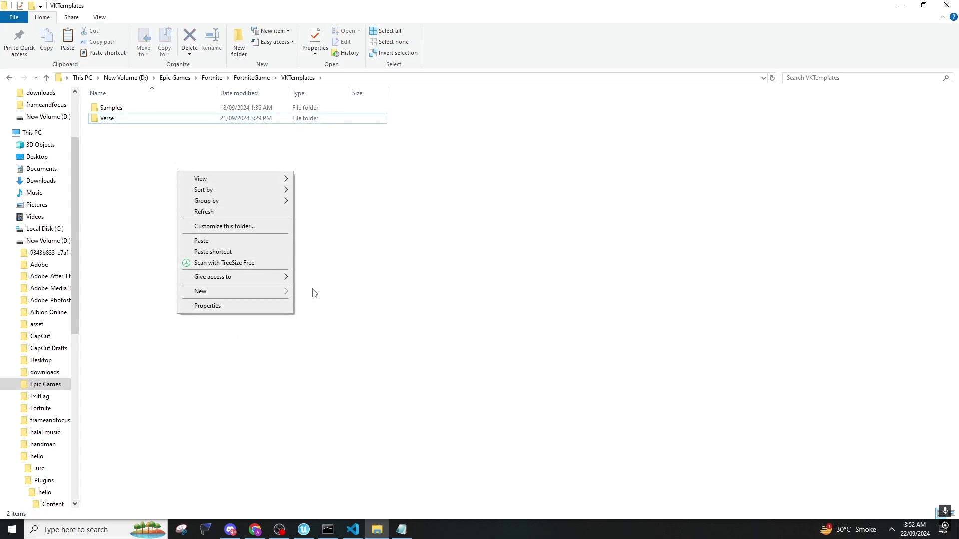
pyautogui.moveTo(277, 294)
pyautogui.click(334, 295)
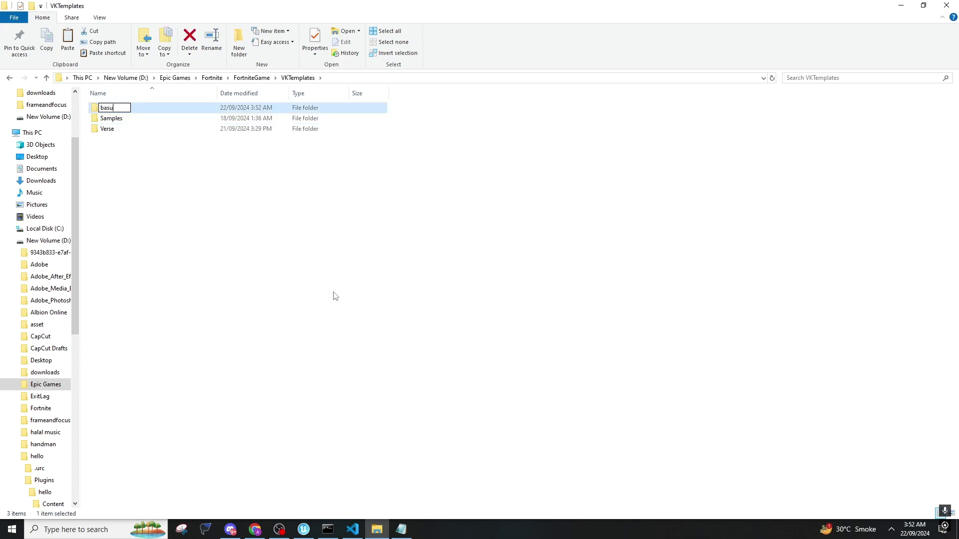
pyautogui.press('Return')
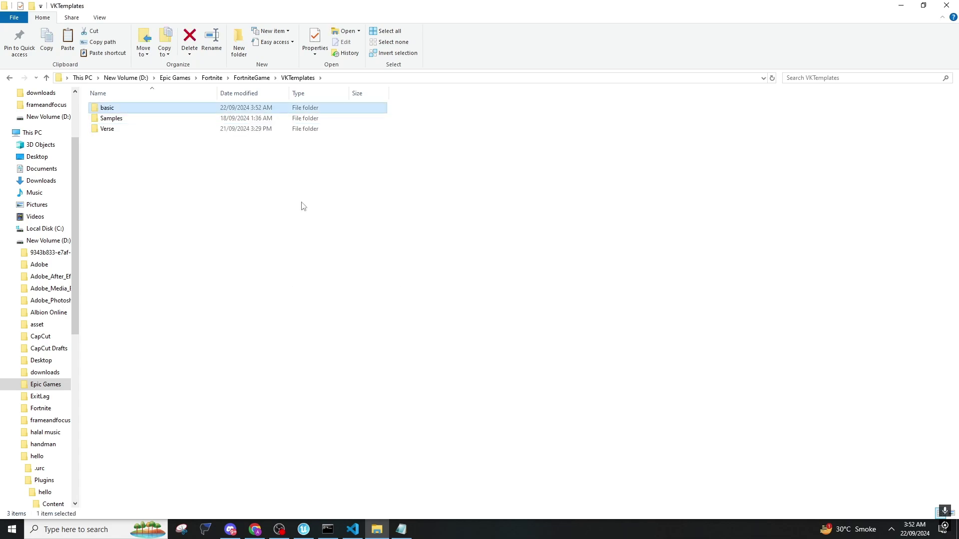
# Step: Paste the copied hello project folder into both the basic and Verse template folders
pyautogui.doubleClick(153, 107)
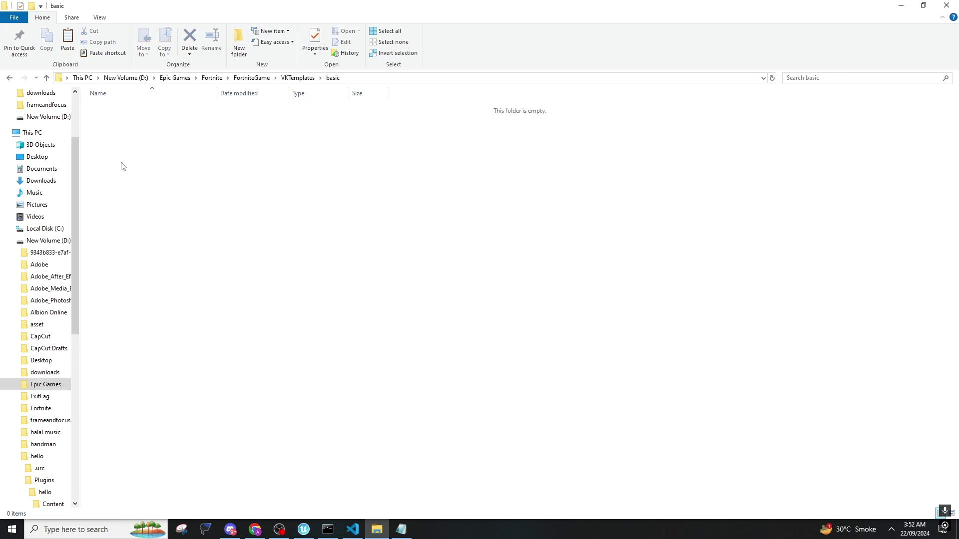
pyautogui.hotkey('alt', 'Left')
pyautogui.doubleClick(124, 130)
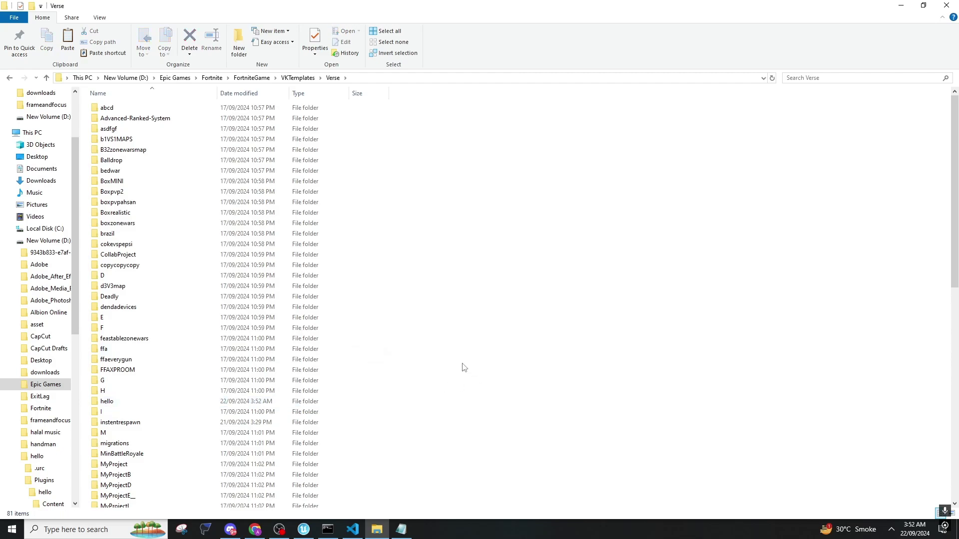
pyautogui.hotkey('alt', 'Left')
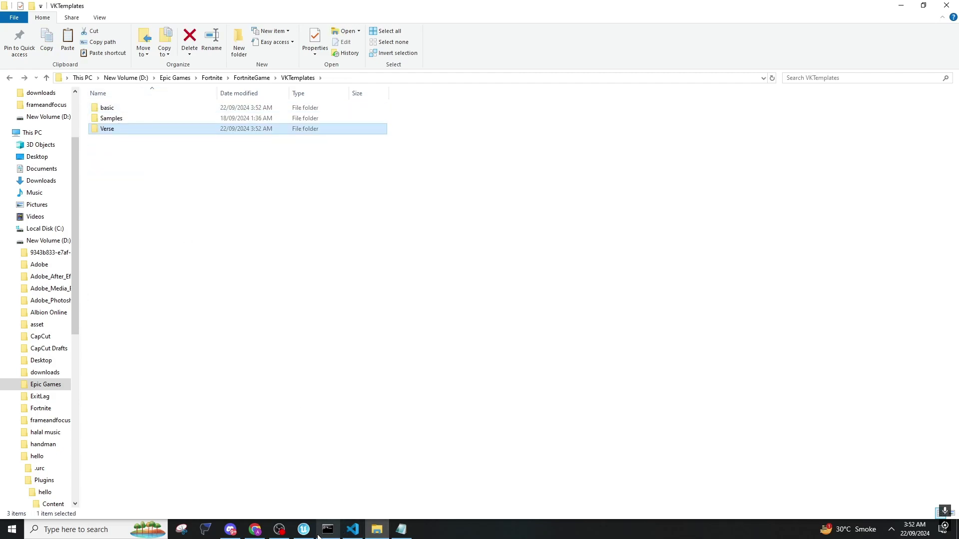
# Step: Switch to Unreal Editor, open the Project Browser's Feature Examples and select the hello template under Getting Started
pyautogui.click(303, 530)
pyautogui.click(180, 39)
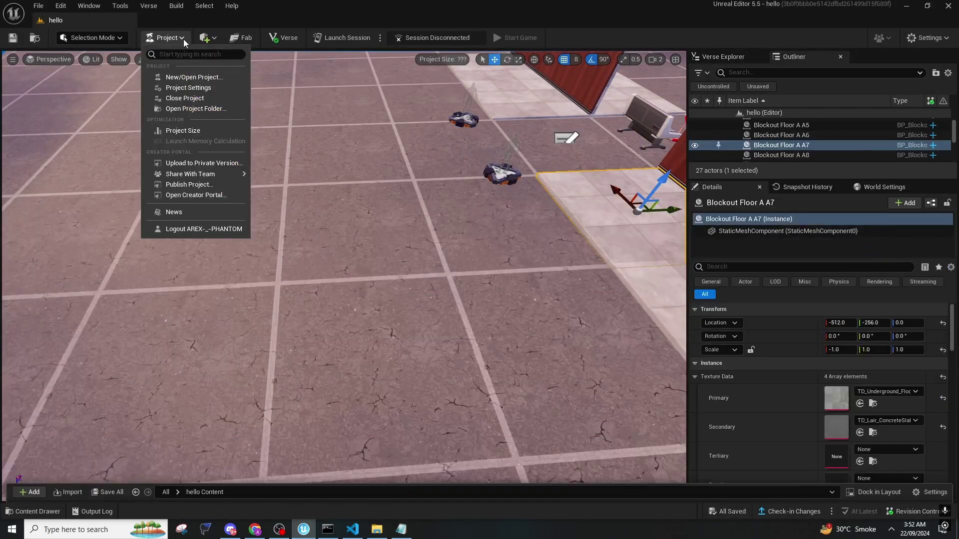
pyautogui.click(205, 78)
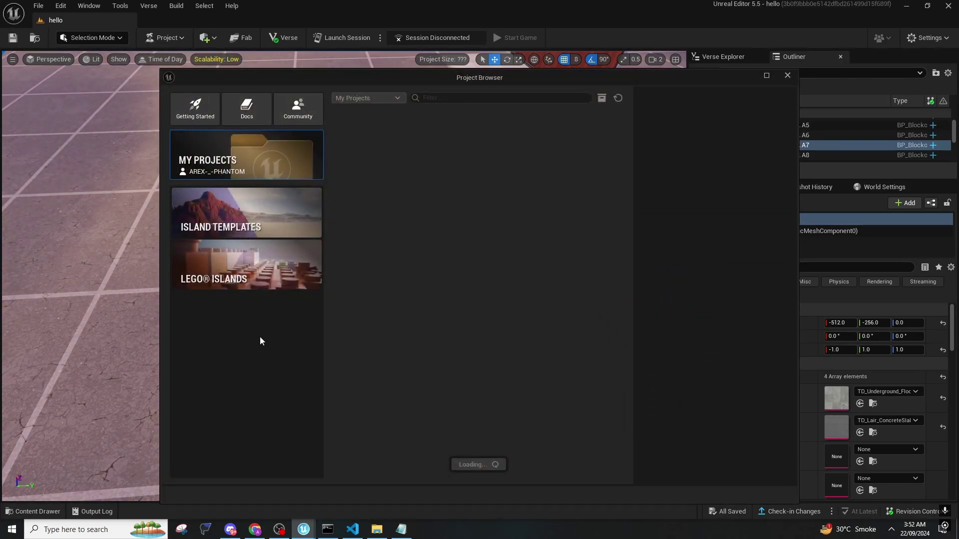
pyautogui.click(247, 325)
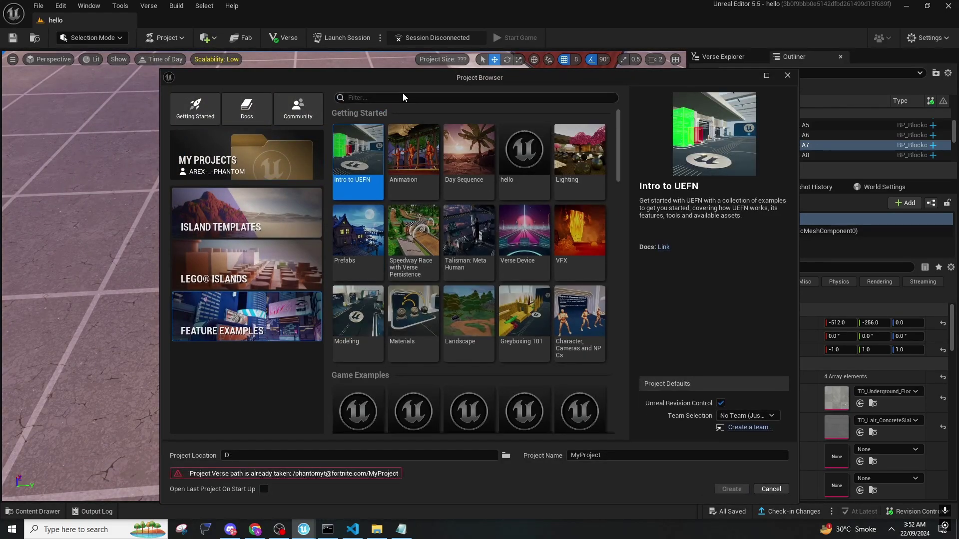
pyautogui.click(507, 148)
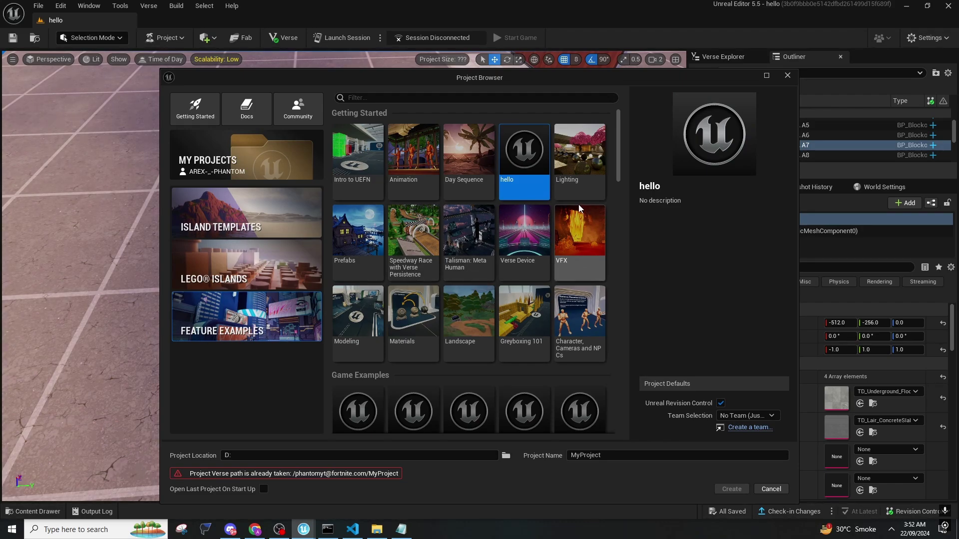
# Step: Filter the project templates by hello, compare both matches and select the one under Getting Started
pyautogui.scroll(-5, 579, 208)
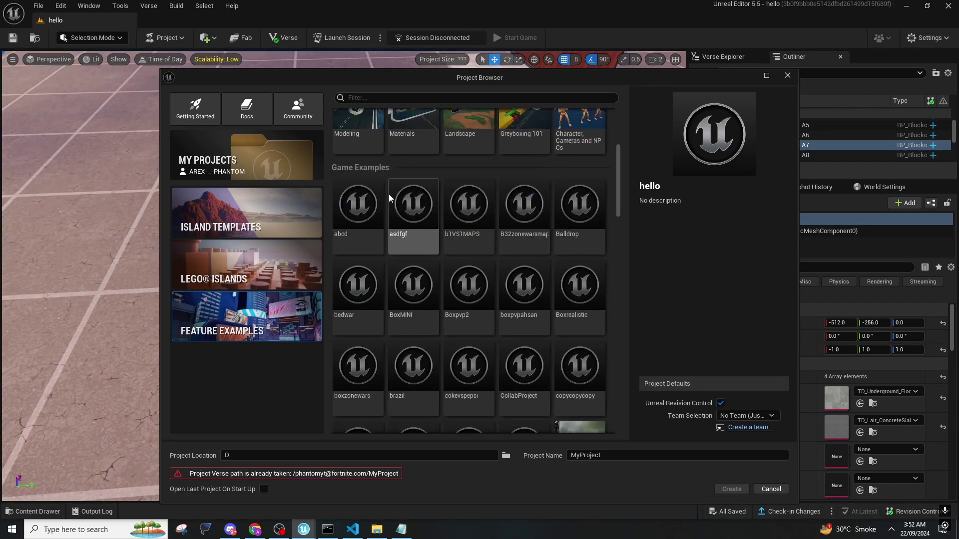
pyautogui.scroll(-1, 390, 198)
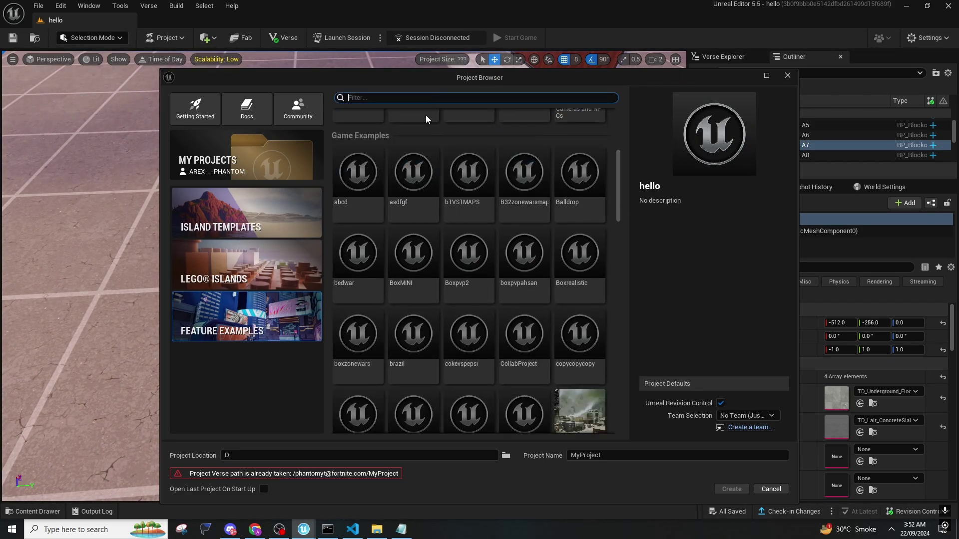
pyautogui.write('o')
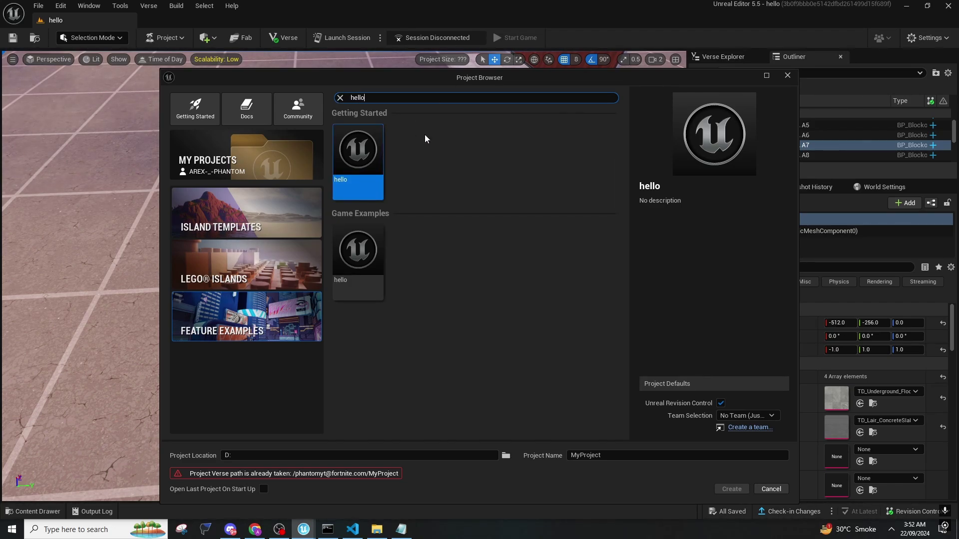
pyautogui.click(380, 250)
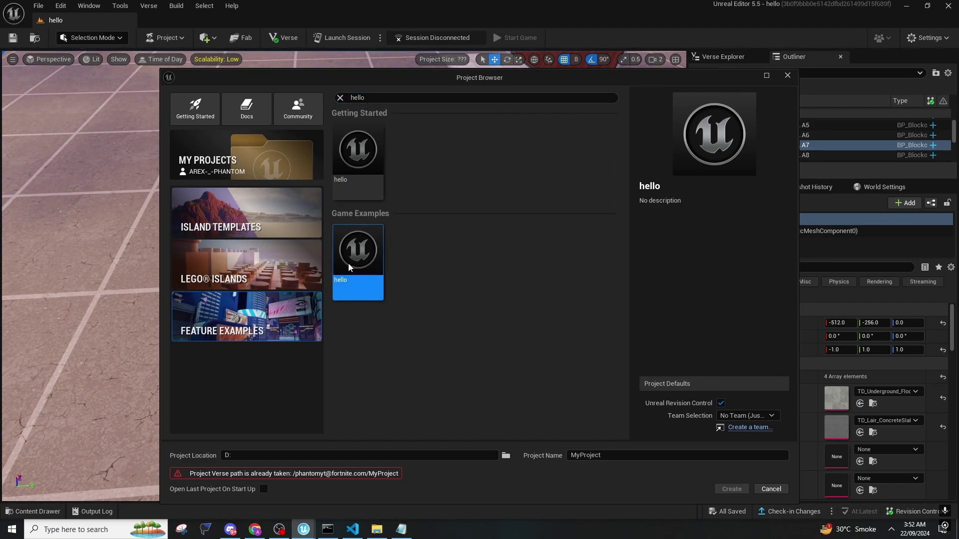
pyautogui.click(373, 152)
pyautogui.click(372, 249)
pyautogui.click(382, 151)
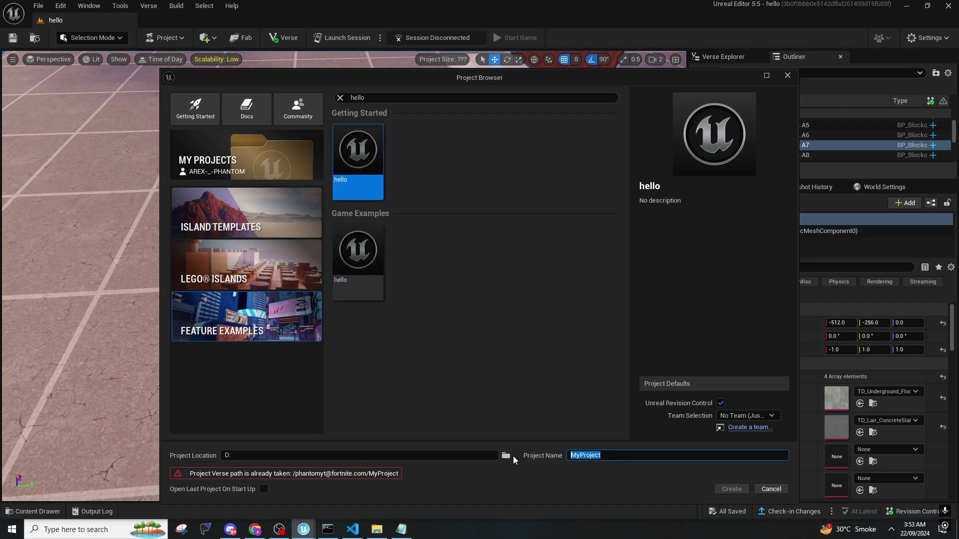
# Step: Name the new project hell and create it from the selected template on drive D:
pyautogui.write('hel')
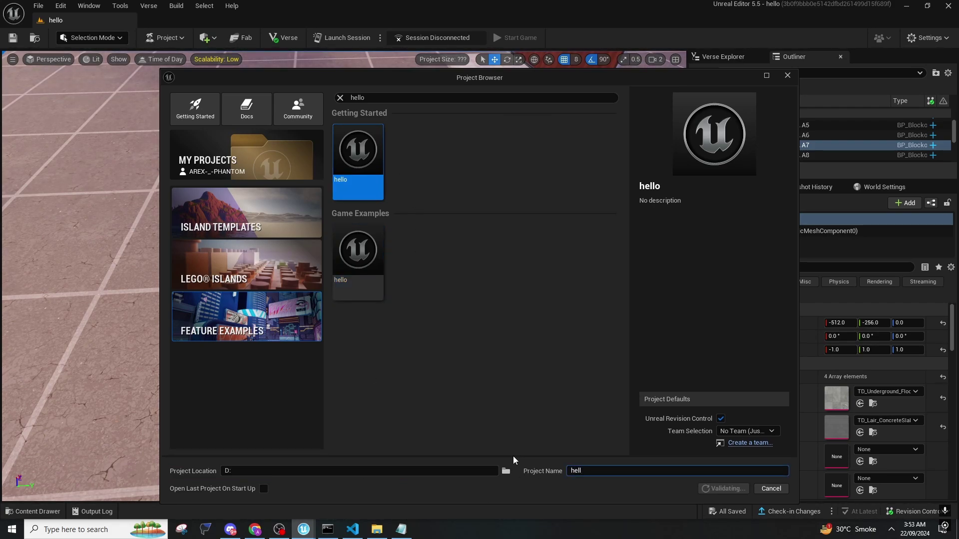
pyautogui.write('l')
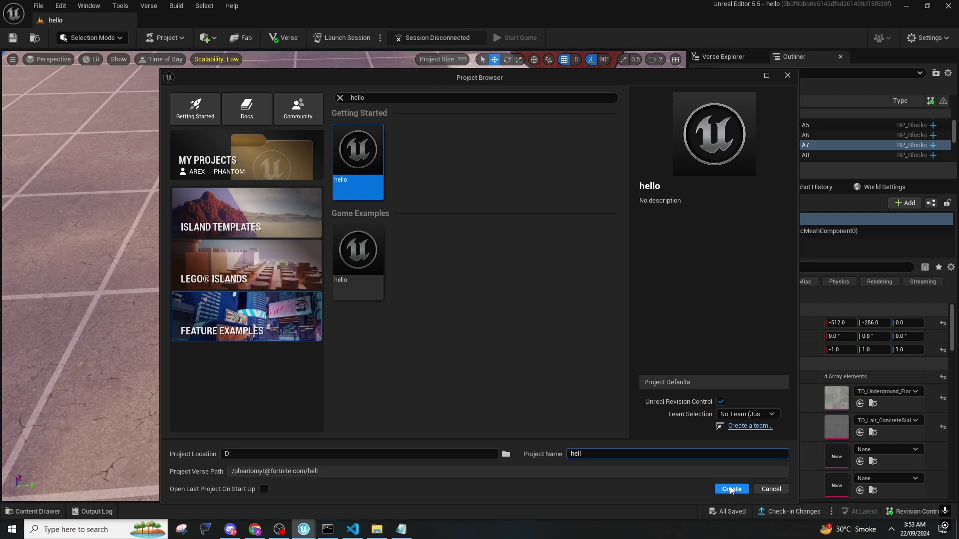
pyautogui.press('BackSpace')
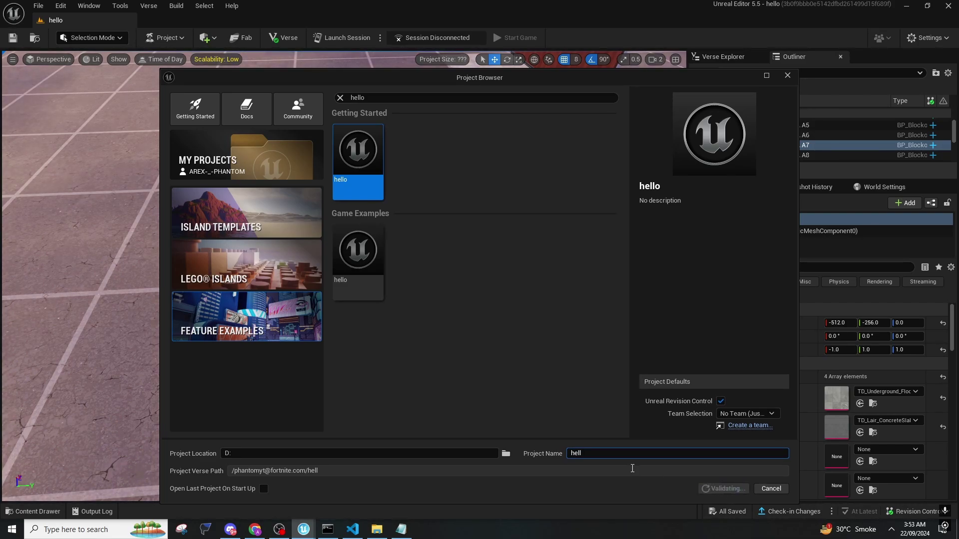
pyautogui.click(724, 489)
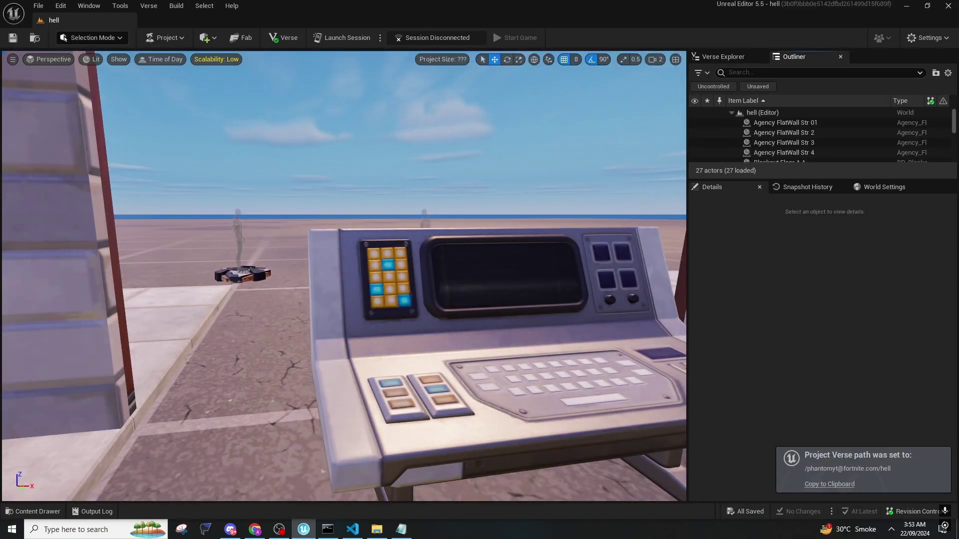
# Step: Examine the new project's content, walls and floors, and select the TeamScoresUi device to check its settings
pyautogui.hotkey('ctrl', 'space')
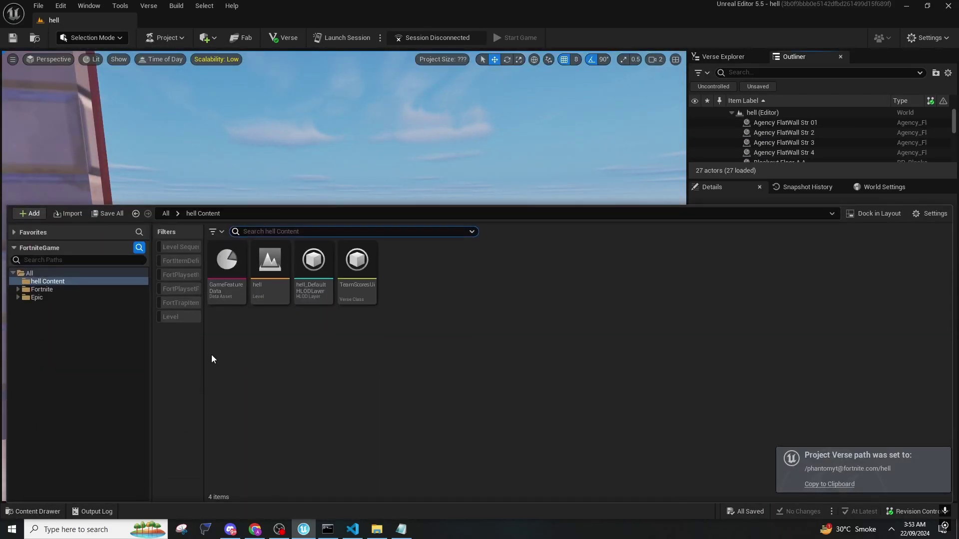
pyautogui.moveTo(397, 188); pyautogui.dragTo(396, 310, button='right')
pyautogui.press('s')
pyautogui.scroll(1, 396, 188)
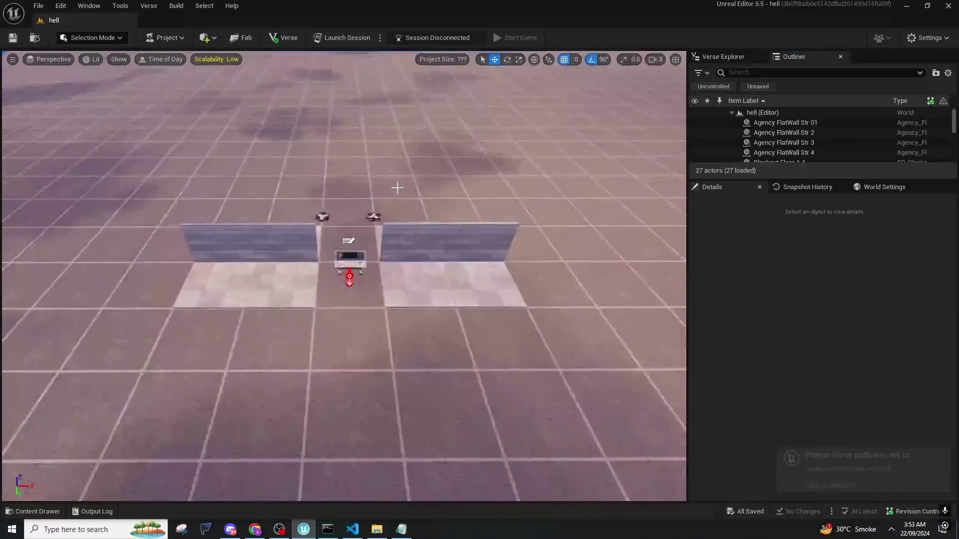
pyautogui.moveTo(349, 243); pyautogui.dragTo(449, 243, button='right')
pyautogui.press('w')
pyautogui.moveTo(292, 420)
pyautogui.mouseDown(button='right')
pyautogui.moveTo(209, 250)
pyautogui.moveTo(190, 449)
pyautogui.moveTo(260, 380)
pyautogui.moveTo(293, 420)
pyautogui.mouseUp(button='right')
pyautogui.press('w')
pyautogui.scroll(-2, 293, 420)
pyautogui.click(292, 420)
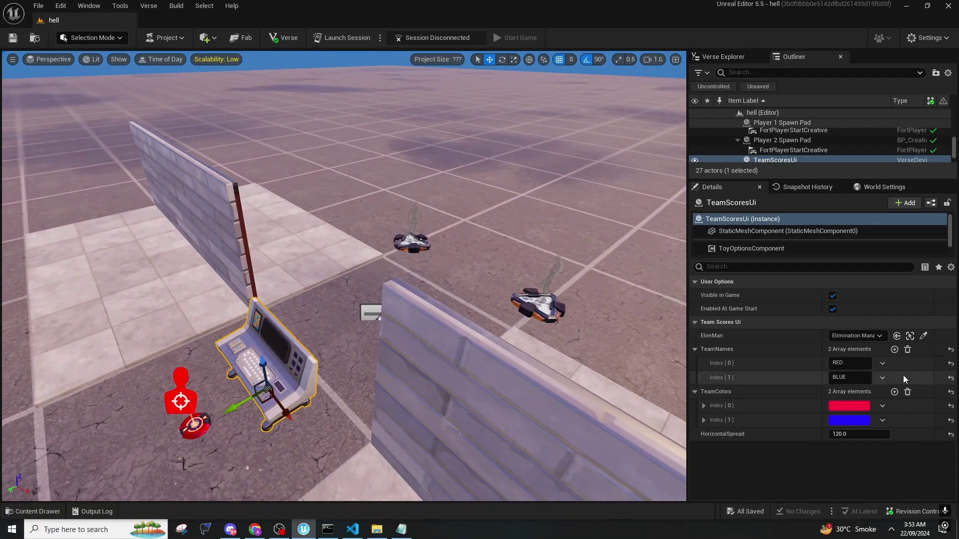
pyautogui.press('f')
# Step: Show the new project's Verse files, and inspect the level from farther back with a floor piece selected
pyautogui.click(723, 56)
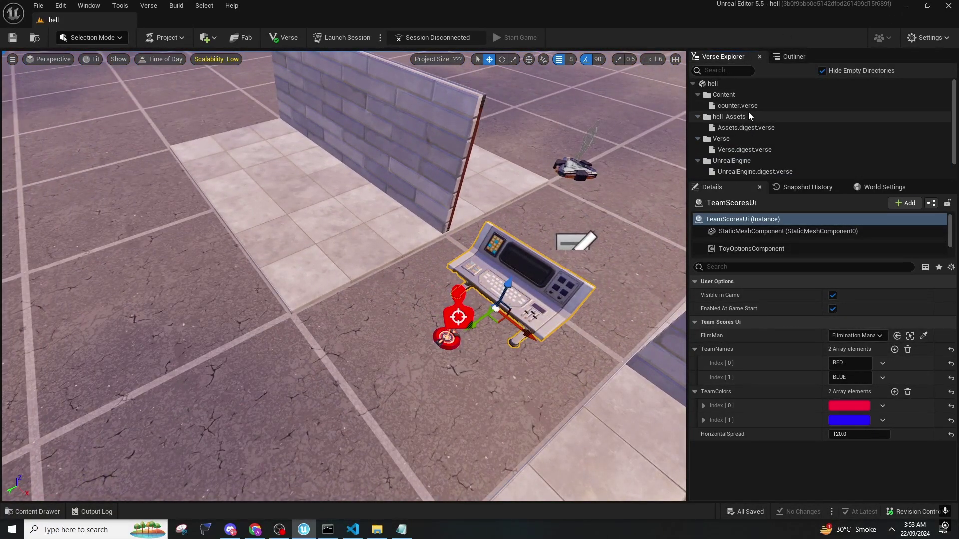
pyautogui.moveTo(363, 408); pyautogui.dragTo(364, 429, button='right')
pyautogui.press('s')
pyautogui.click(460, 393)
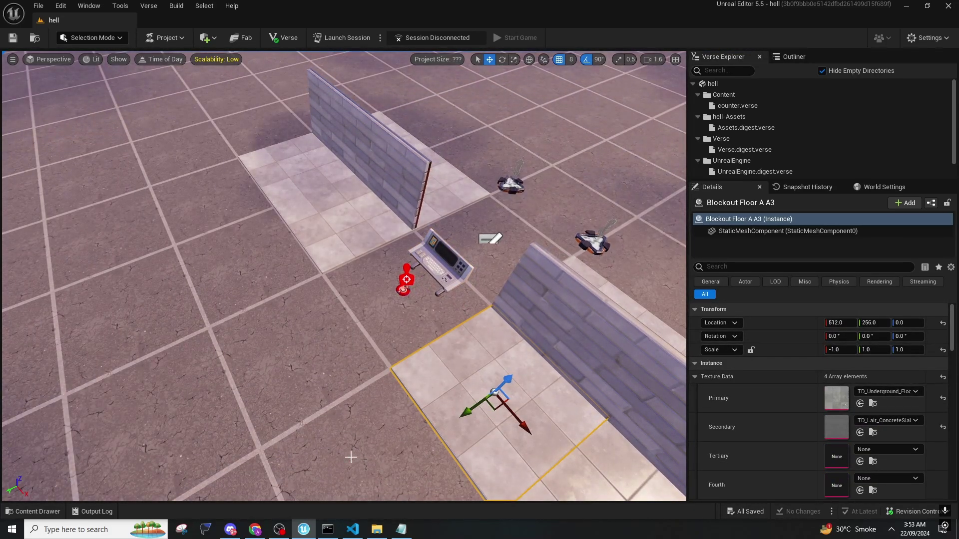
pyautogui.click(279, 529)
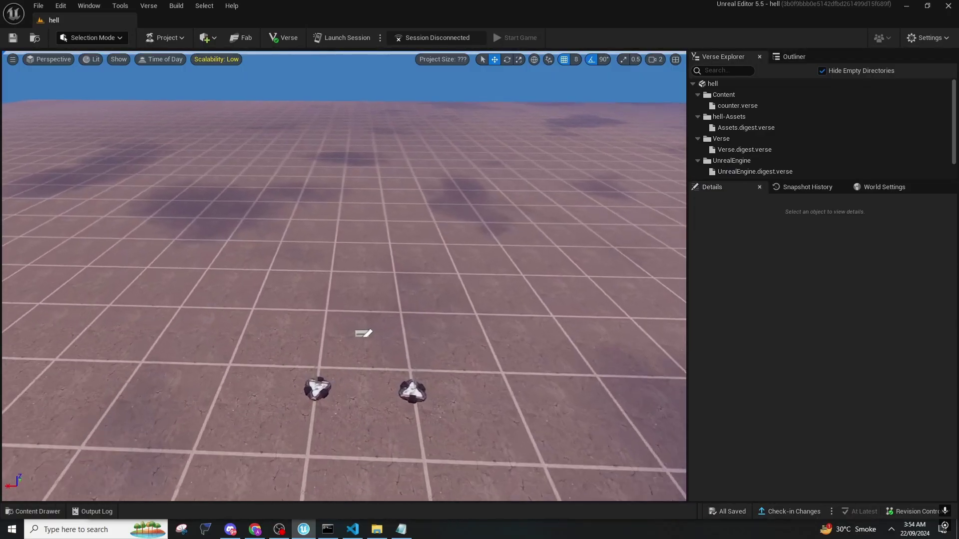
pyautogui.scroll(5, 344, 274)
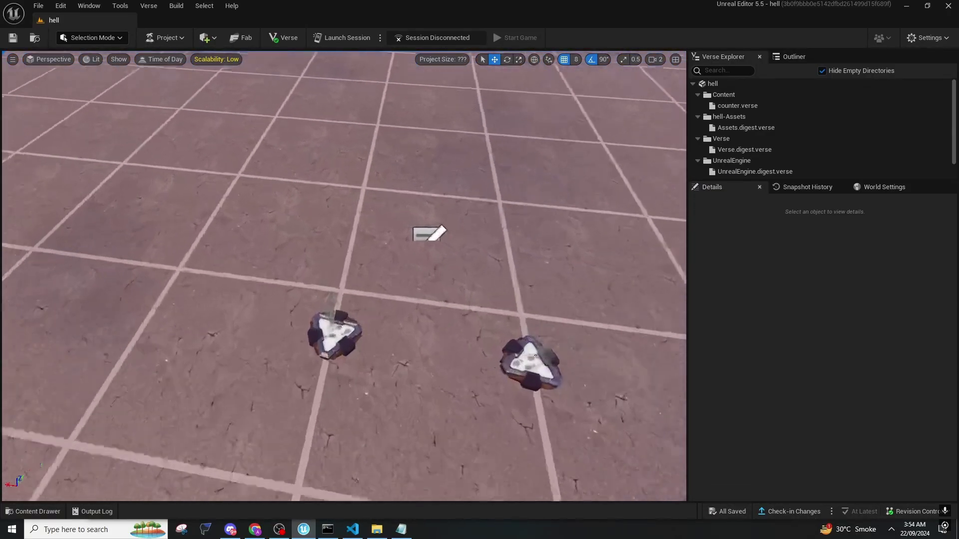
# Step: Filter the Fortnite assets by wall and place the Agency FlatWall Str 01 wall on the floor grid
pyautogui.scroll(-6, 344, 275)
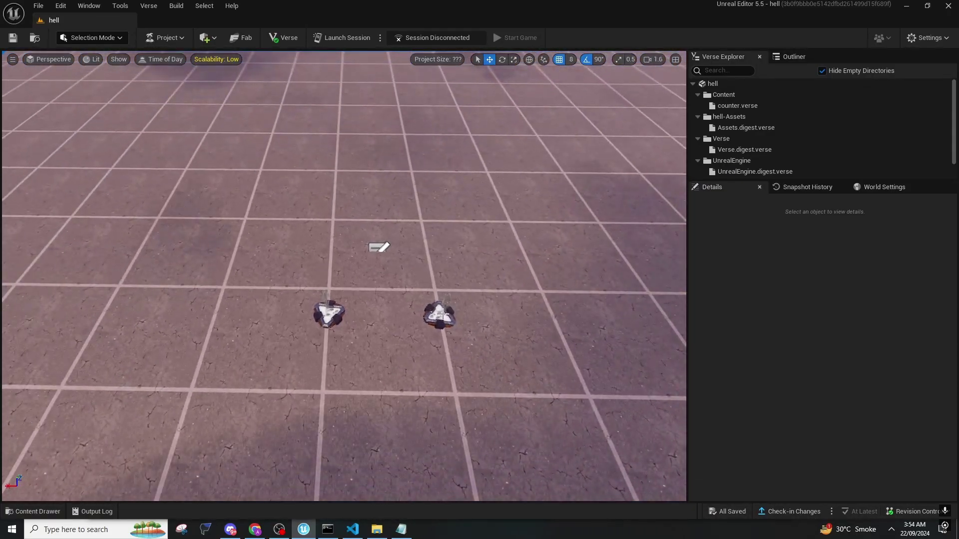
pyautogui.press('w')
pyautogui.press('d')
pyautogui.moveTo(443, 314); pyautogui.dragTo(430, 313, button='right')
pyautogui.press('s')
pyautogui.hotkey('ctrl', 'space')
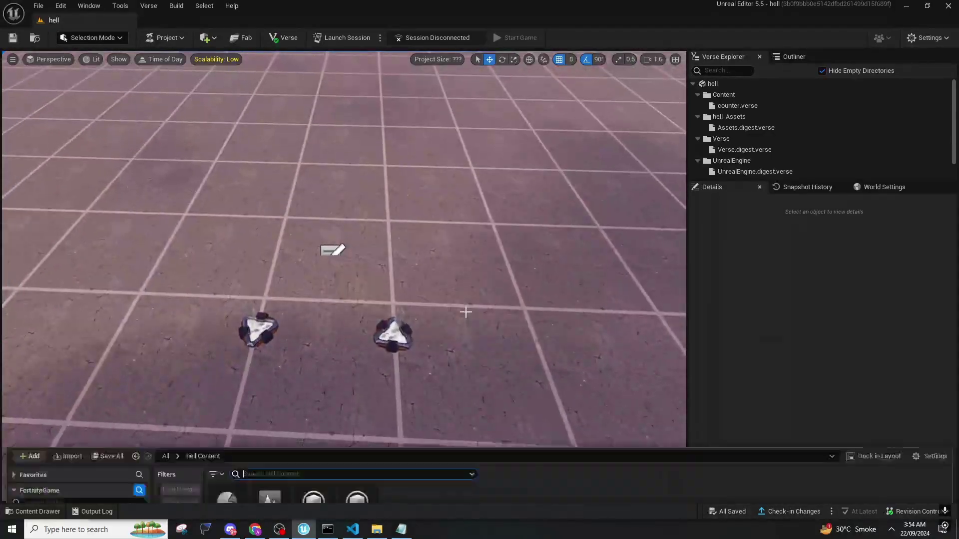
pyautogui.click(42, 290)
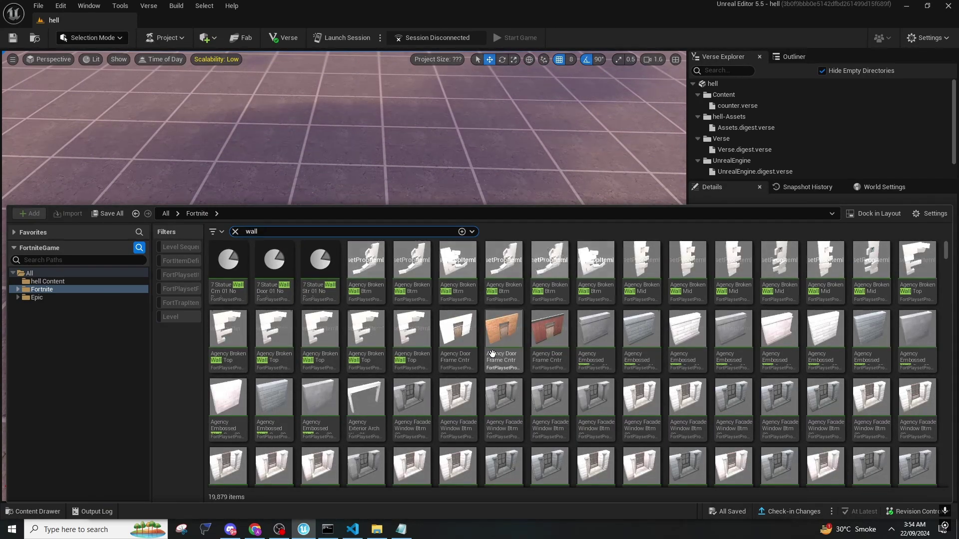
pyautogui.scroll(-15, 618, 418)
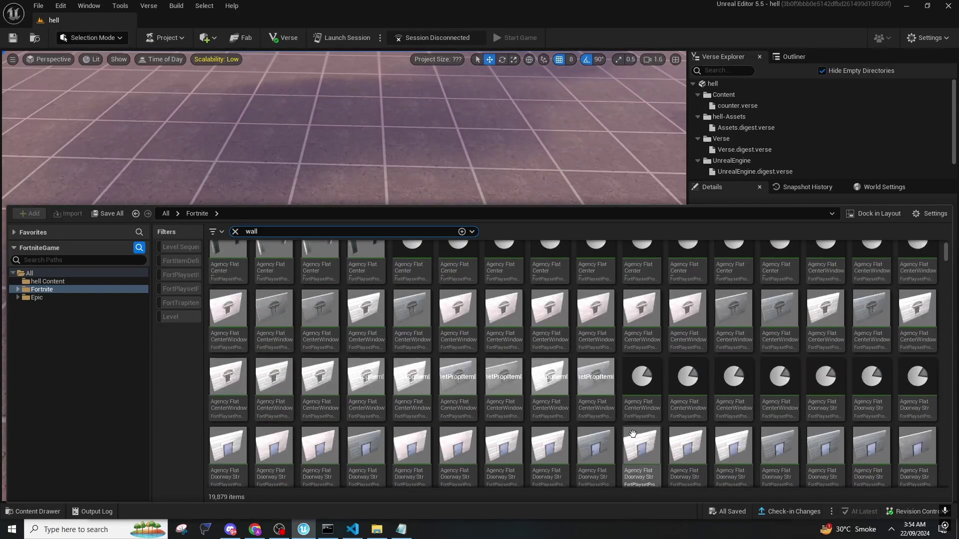
pyautogui.scroll(-10, 634, 421)
pyautogui.moveTo(871, 319); pyautogui.dragTo(479, 183)
pyautogui.moveTo(464, 137); pyautogui.dragTo(436, 184)
# Step: Rotate the placed wall to 180 degrees about its vertical axis
pyautogui.press('e')
pyautogui.moveTo(556, 284); pyautogui.dragTo(544, 285, button='right')
pyautogui.moveTo(553, 294); pyautogui.dragTo(552, 321)
pyautogui.press('w')
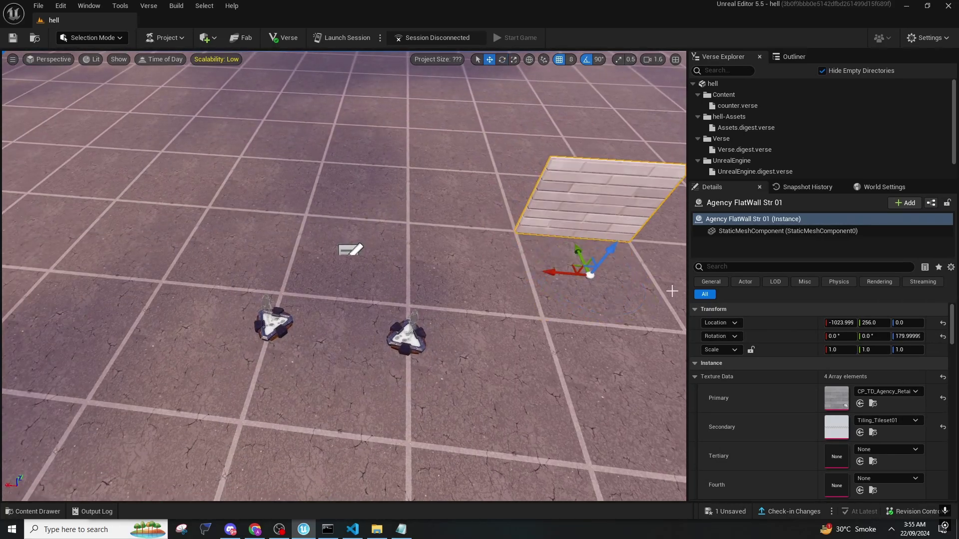
pyautogui.moveTo(552, 321)
pyautogui.mouseDown(button='right')
pyautogui.moveTo(599, 260)
pyautogui.moveTo(552, 321)
pyautogui.mouseUp(button='right')
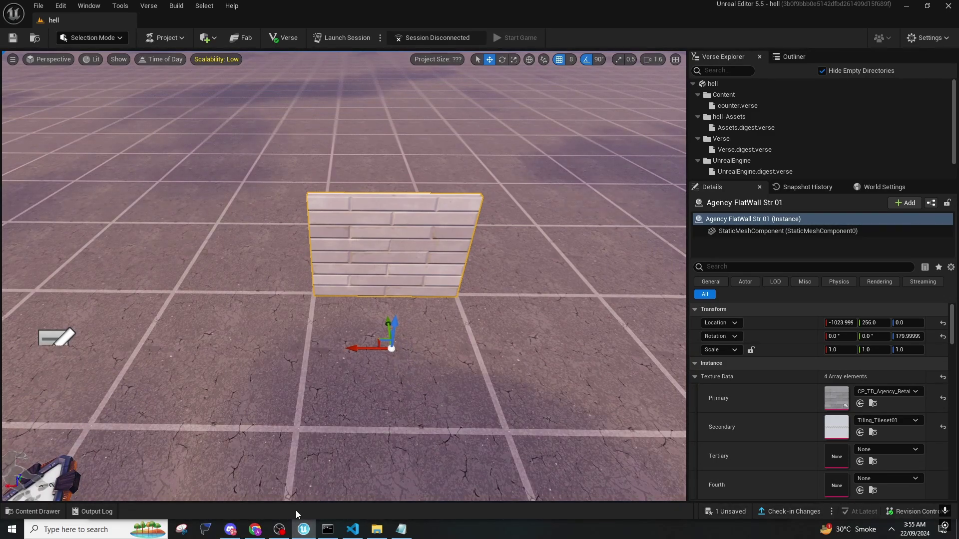
# Step: Open Notepad, paste the copied wall as text into a blank document and look through its definition
pyautogui.press('super')
pyautogui.write('notepad')
pyautogui.press('Return')
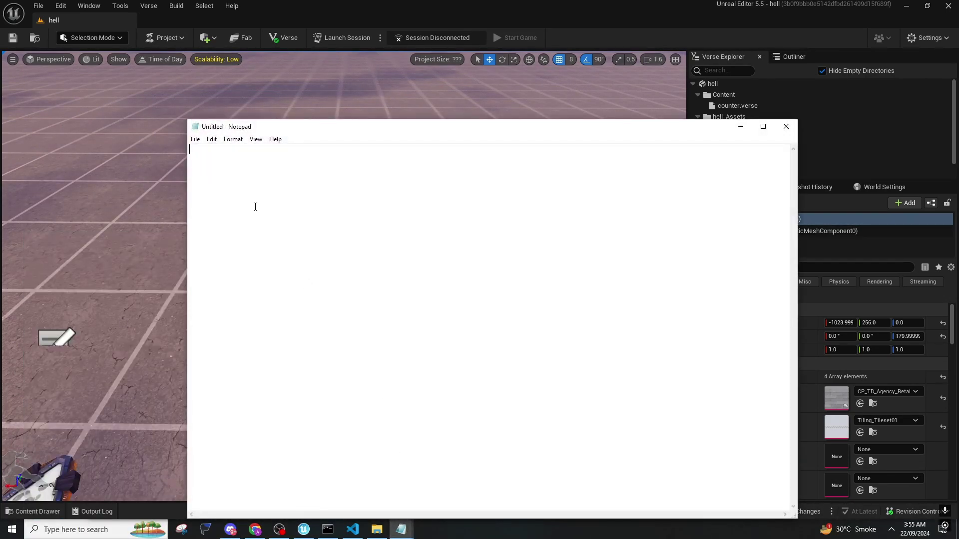
pyautogui.hotkey('ctrl', 'v')
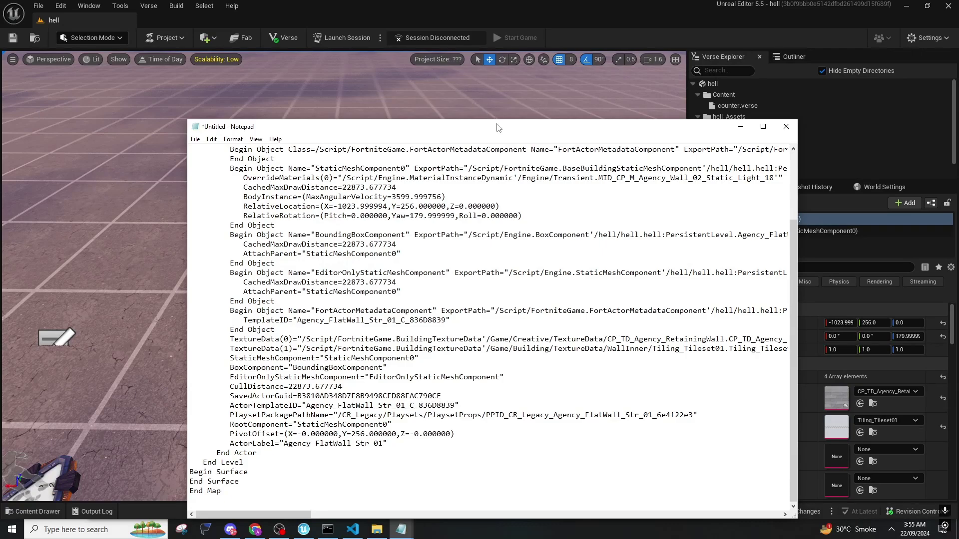
pyautogui.moveTo(497, 127); pyautogui.dragTo(437, 100)
pyautogui.scroll(3, 423, 278)
pyautogui.scroll(-3, 269, 297)
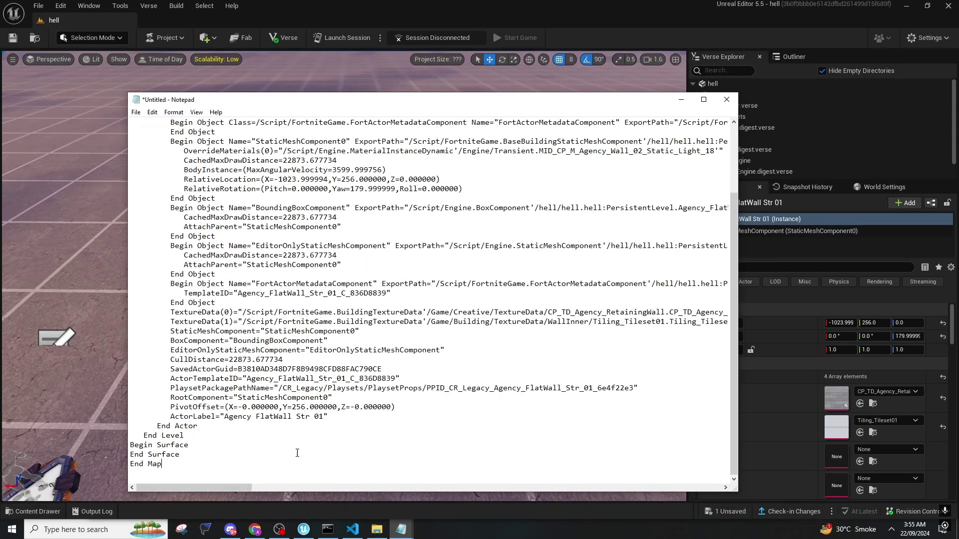
pyautogui.moveTo(501, 104); pyautogui.dragTo(521, 140)
# Step: Paste the full wall text from Notepad into the level and move the new wall to X -512, beside the first
pyautogui.hotkey('ctrl', 'a')
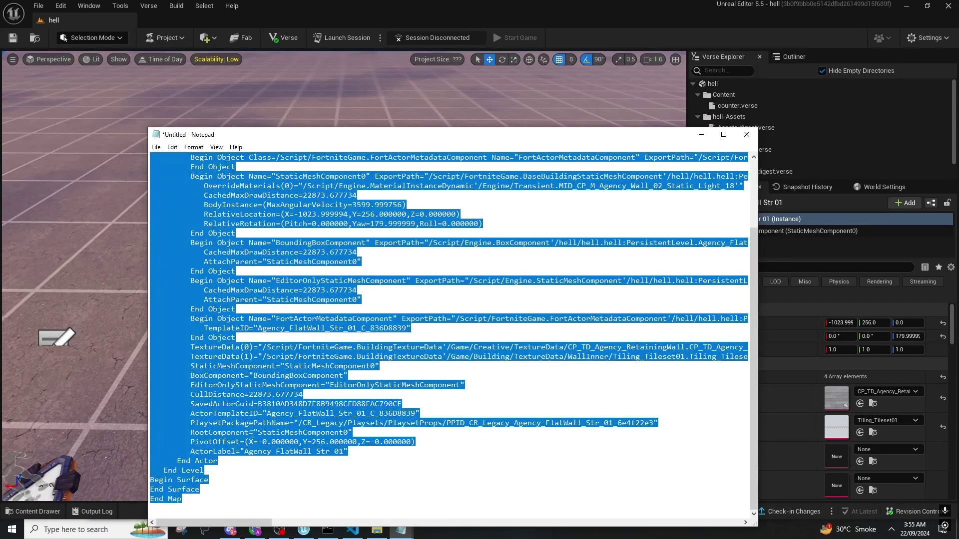
pyautogui.moveTo(89, 356); pyautogui.dragTo(112, 279, button='right')
pyautogui.click(418, 149)
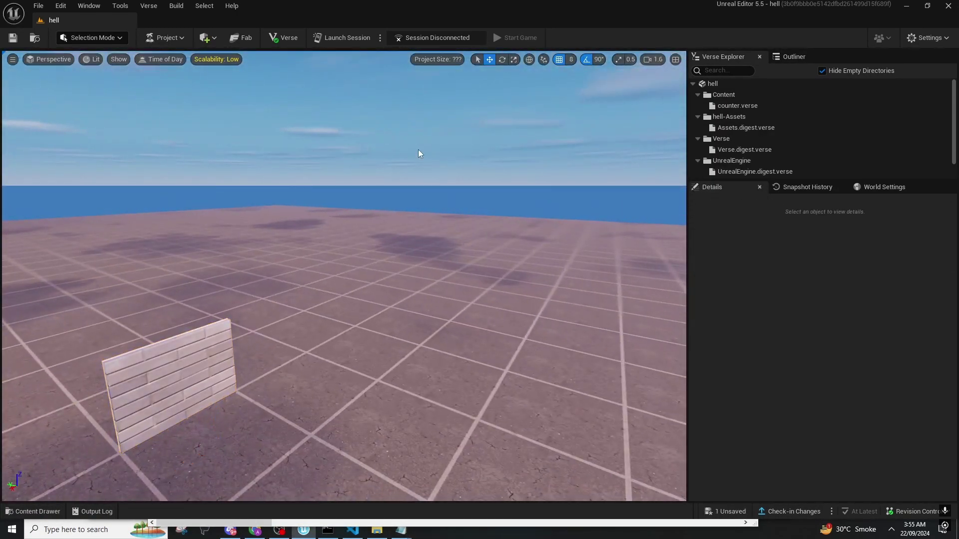
pyautogui.hotkey('ctrl', 'v')
pyautogui.moveTo(438, 259); pyautogui.dragTo(400, 297, button='right')
pyautogui.moveTo(325, 322); pyautogui.dragTo(207, 352)
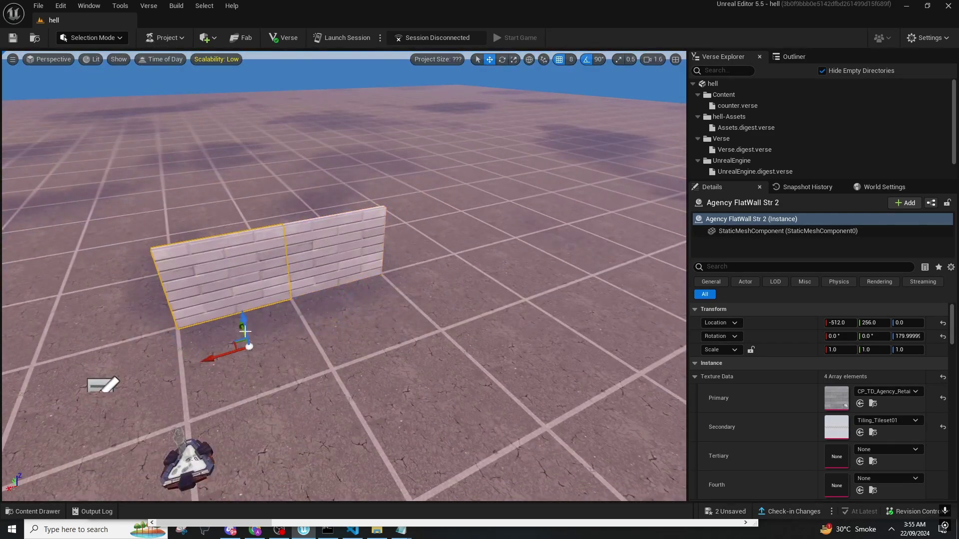
# Step: Duplicate the selected wall and place the copy at X -1536, Y 256, extending the row to three walls
pyautogui.moveTo(129, 359); pyautogui.dragTo(197, 329, button='right')
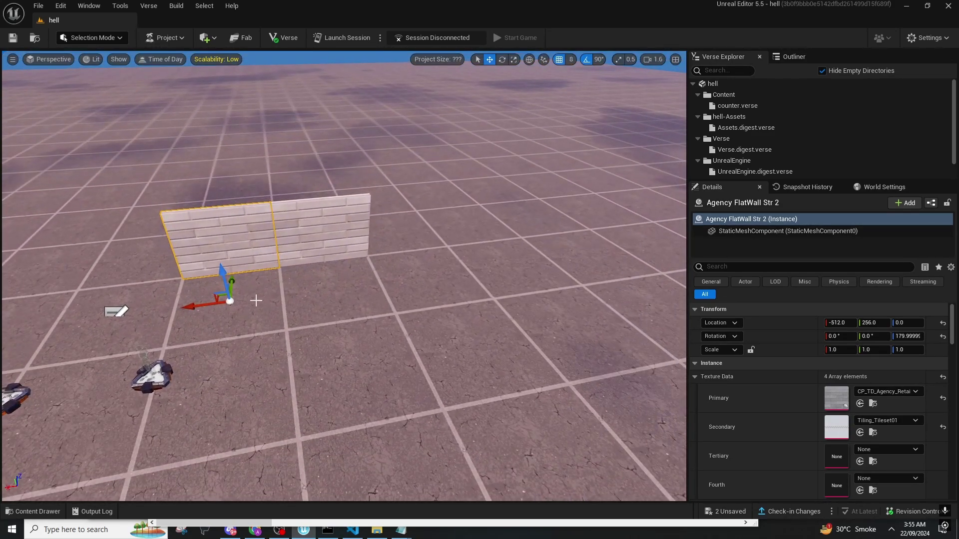
pyautogui.keyDown('alt'); pyautogui.moveTo(205, 303); pyautogui.dragTo(436, 271); pyautogui.keyUp('alt')
# Step: Try rotating and shifting the third wall, undo those changes and deselect the wall
pyautogui.press('e')
pyautogui.moveTo(374, 263); pyautogui.dragTo(395, 262)
pyautogui.press('w')
pyautogui.moveTo(395, 262); pyautogui.dragTo(427, 260, button='right')
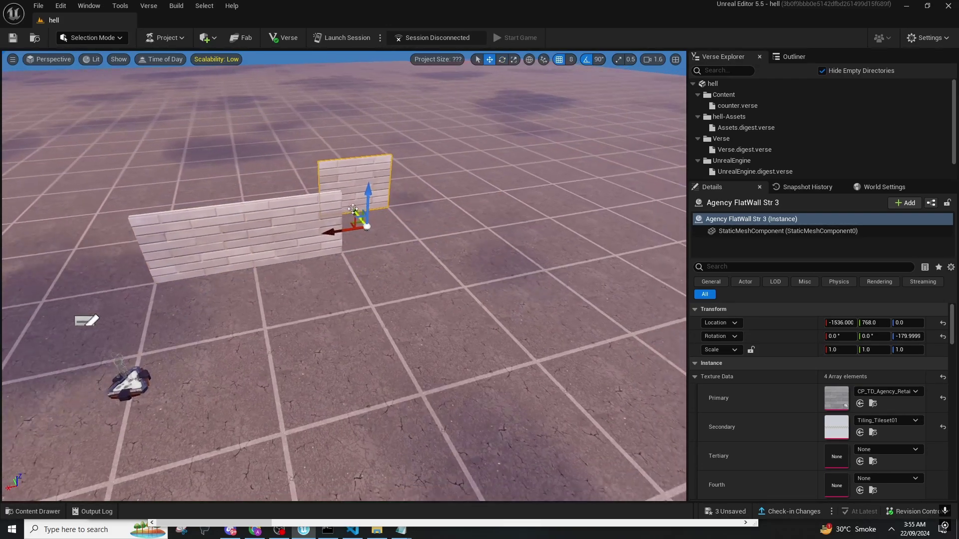
pyautogui.hotkey('ctrl', 'z')
pyautogui.moveTo(369, 232); pyautogui.dragTo(350, 210)
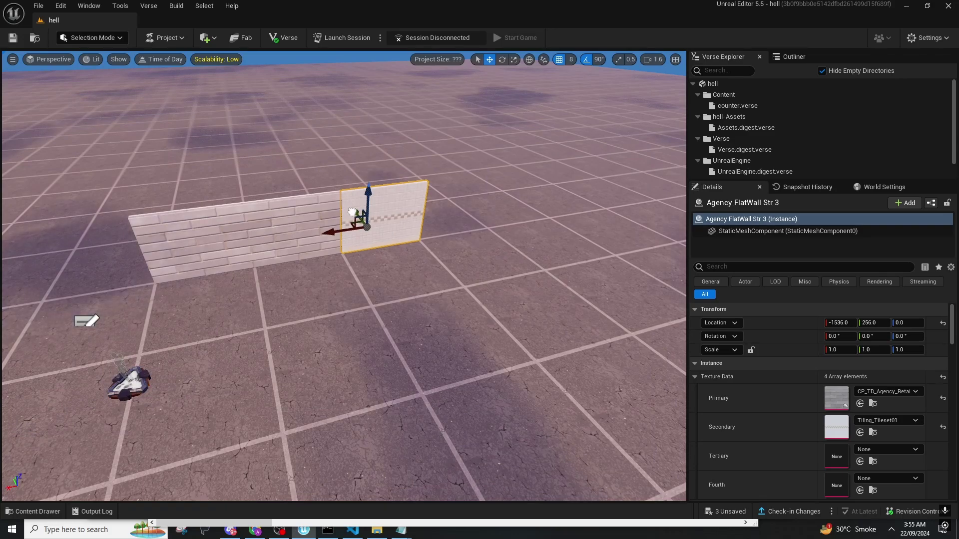
pyautogui.hotkey('ctrl', 'z')
pyautogui.moveTo(404, 243); pyautogui.dragTo(450, 235, button='right')
pyautogui.click(418, 157)
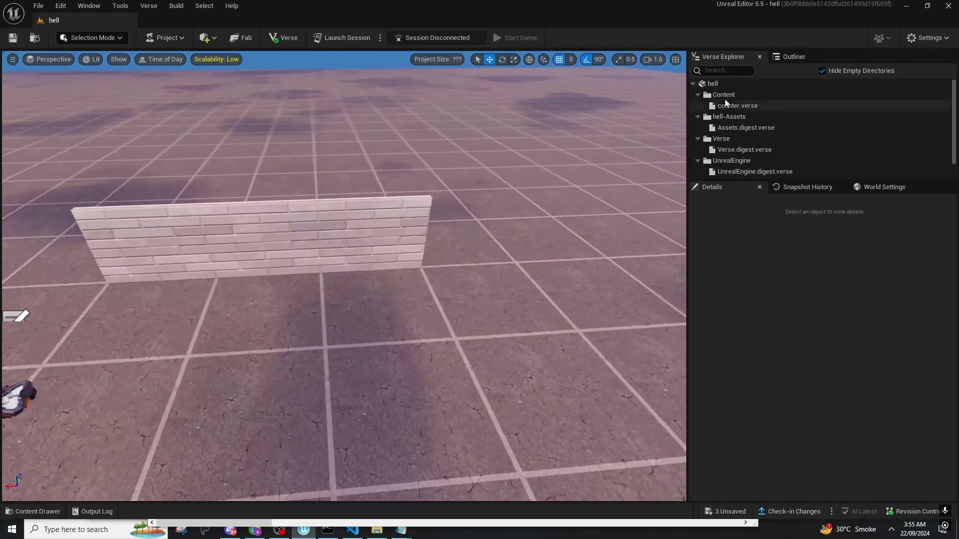
# Step: Filter the level's actors by island, select IslandSettings0 and focus the view on it
pyautogui.click(794, 56)
pyautogui.click(765, 76)
pyautogui.write('islan')
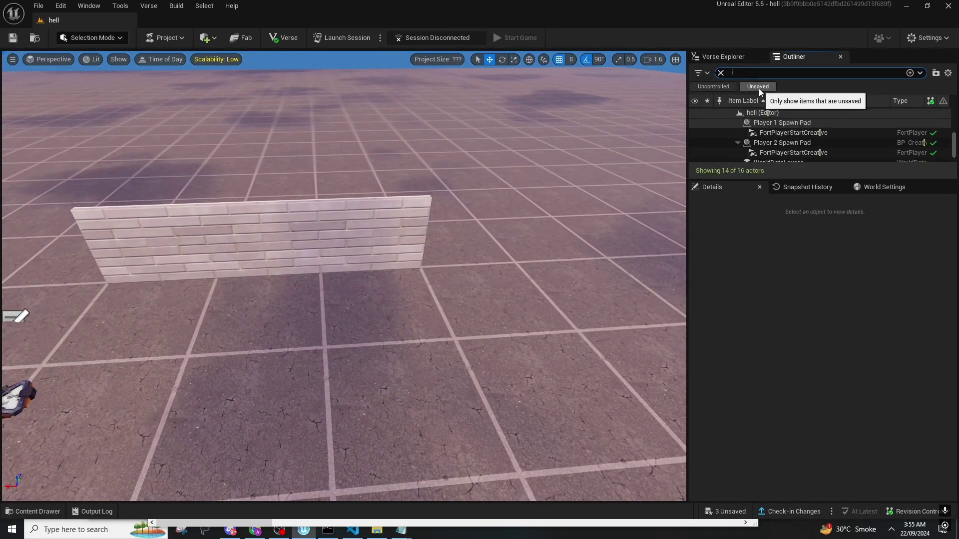
pyautogui.write('d')
pyautogui.doubleClick(779, 123)
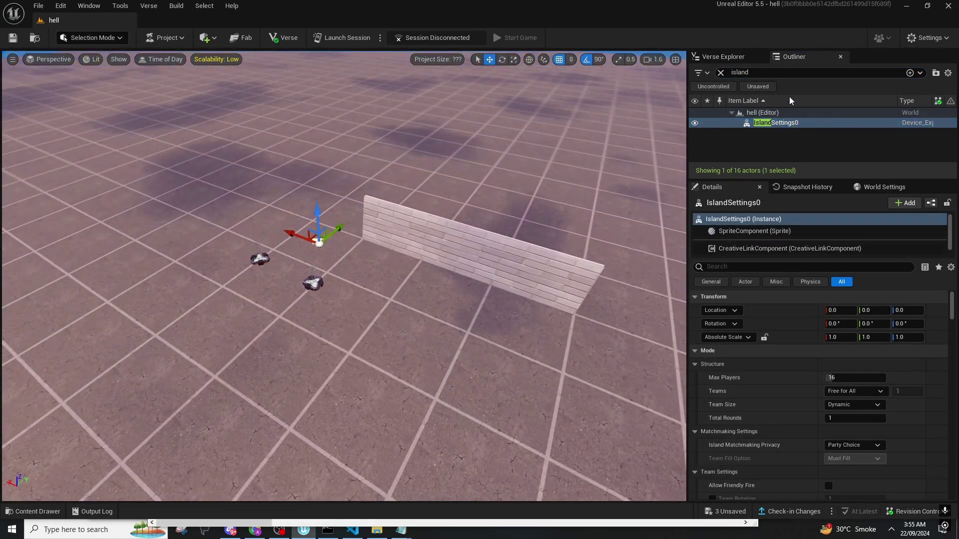
# Step: Replace the Notepad text with the copied IslandSettings0 device and examine its property data
pyautogui.press('super')
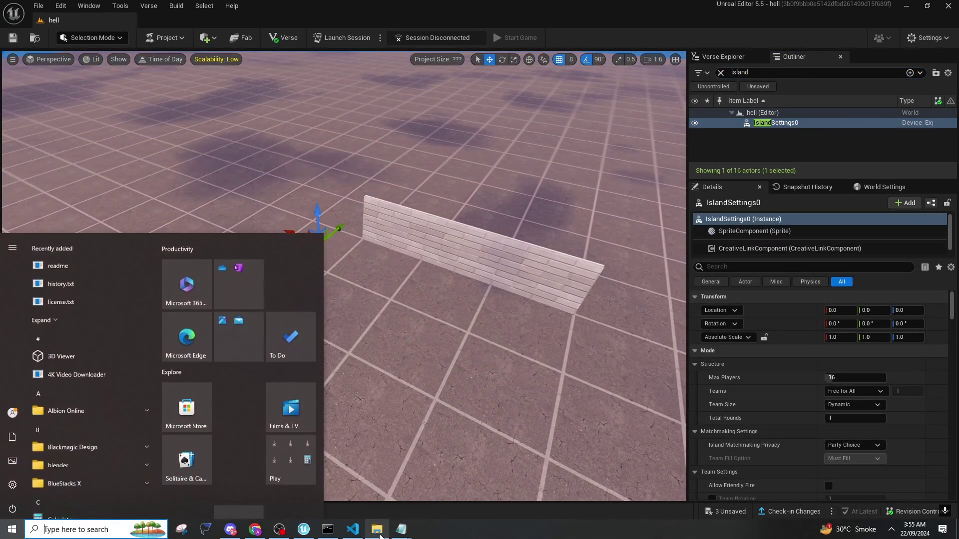
pyautogui.moveTo(401, 530)
pyautogui.click(429, 486)
pyautogui.click(492, 301)
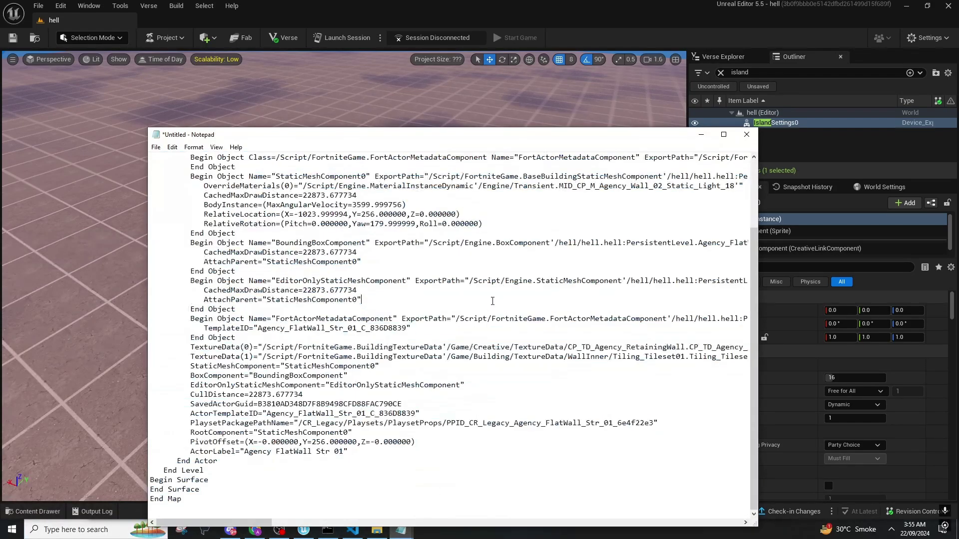
pyautogui.hotkey('ctrl', 'a')
pyautogui.hotkey('ctrl', 'v')
pyautogui.scroll(10, 445, 388)
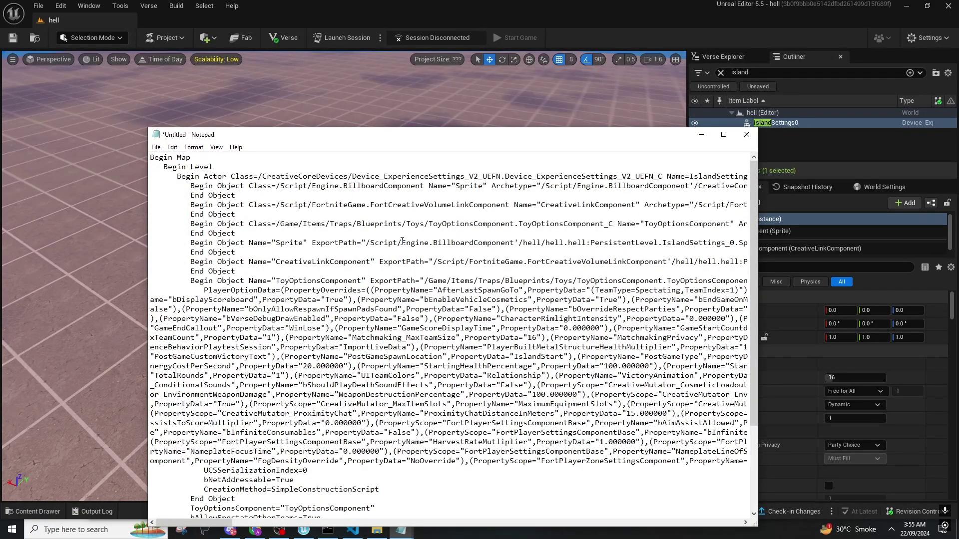
pyautogui.scroll(-2, 402, 241)
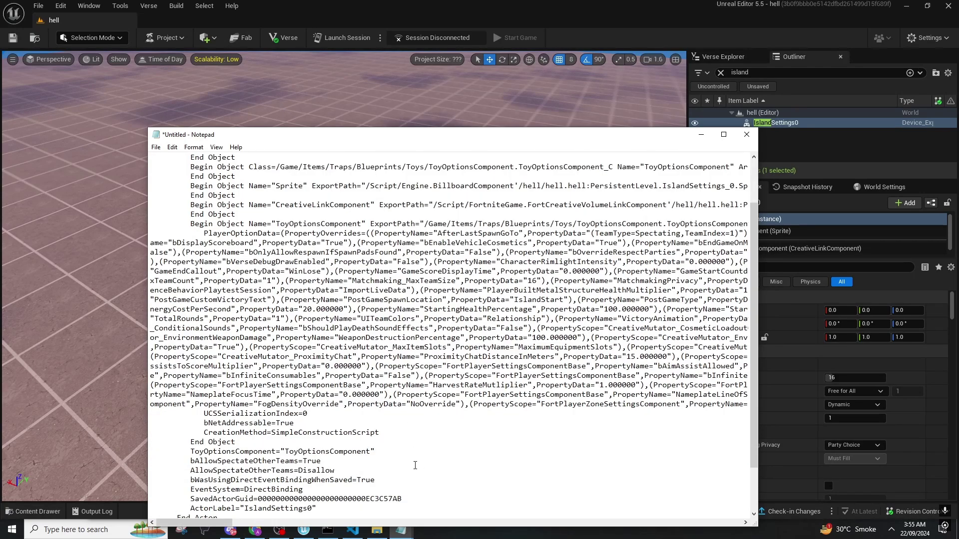
pyautogui.scroll(-2, 415, 465)
pyautogui.scroll(4, 307, 433)
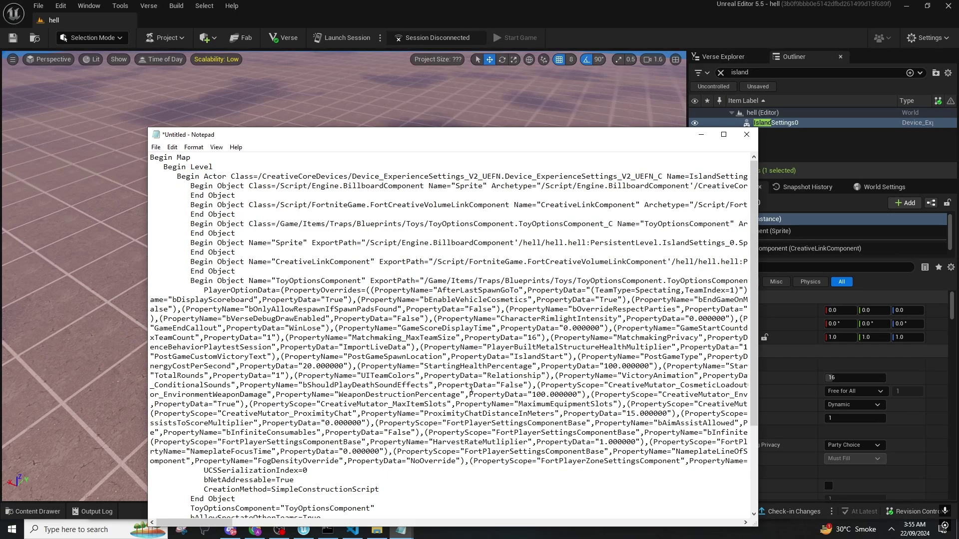
# Step: Paste the full island settings text from Notepad into the level and move the new device to about X -648
pyautogui.moveTo(438, 526); pyautogui.dragTo(436, 513)
pyautogui.hotkey('ctrl', 'a')
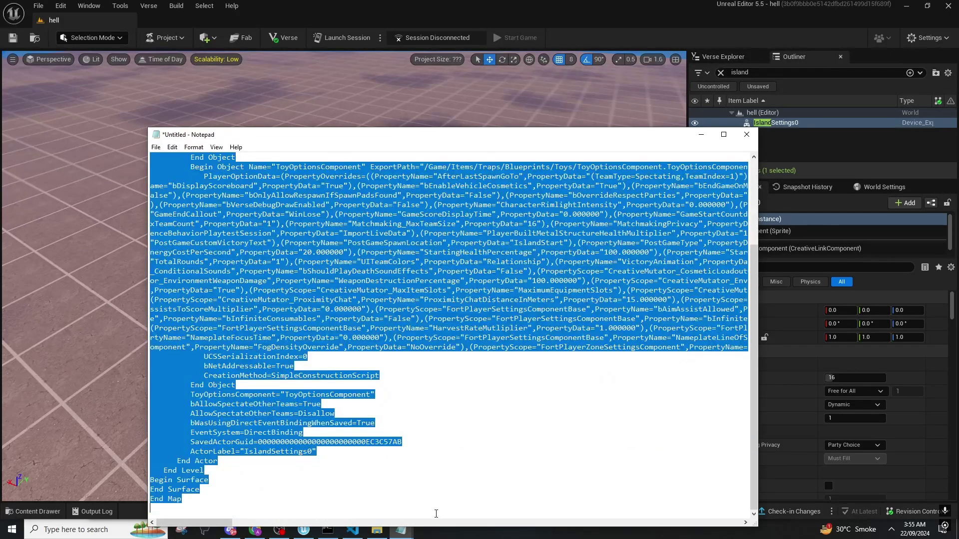
pyautogui.moveTo(8, 363); pyautogui.dragTo(295, 236, button='right')
pyautogui.hotkey('ctrl', 'v')
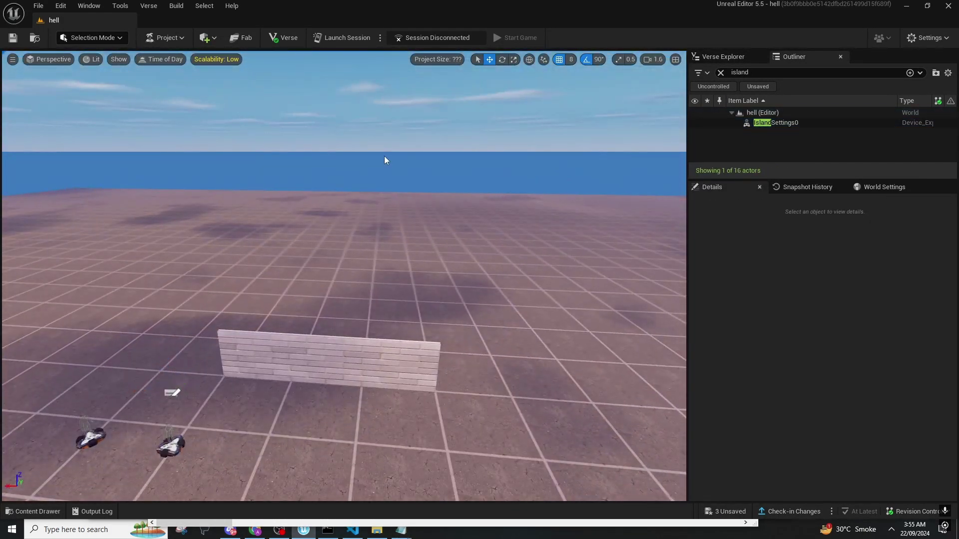
pyautogui.moveTo(144, 396); pyautogui.dragTo(240, 379)
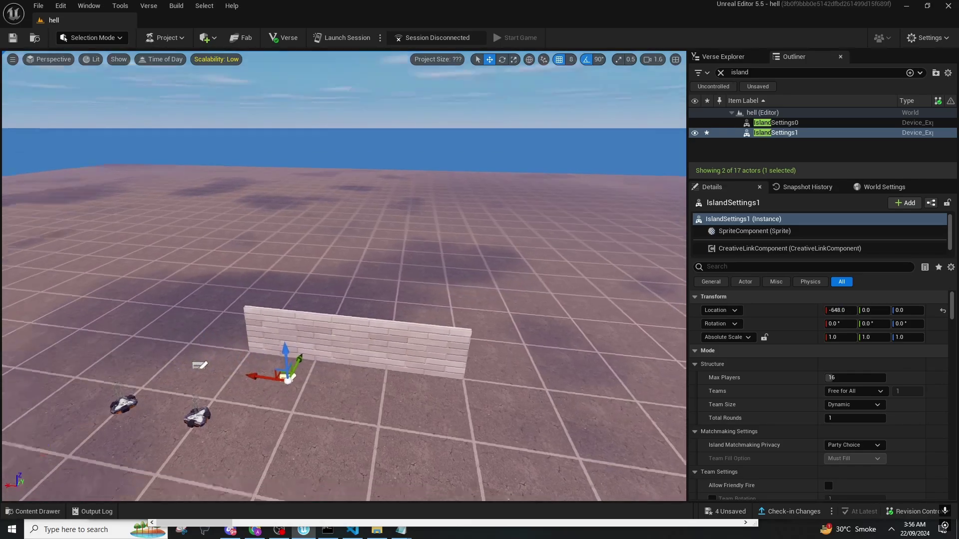